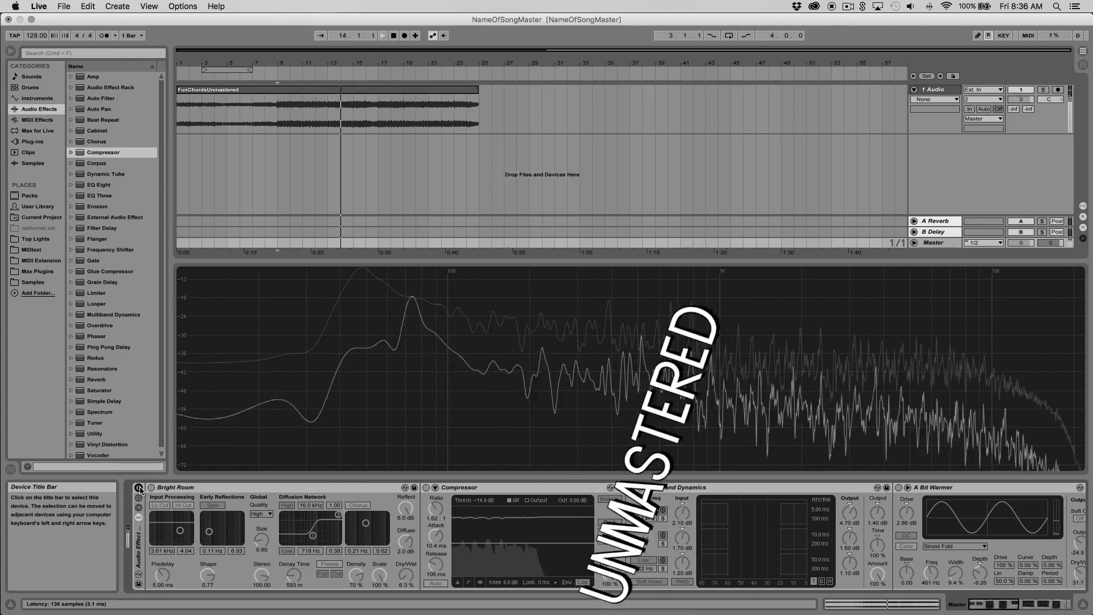
{"action": "left_click", "coordinate": [139, 488]}
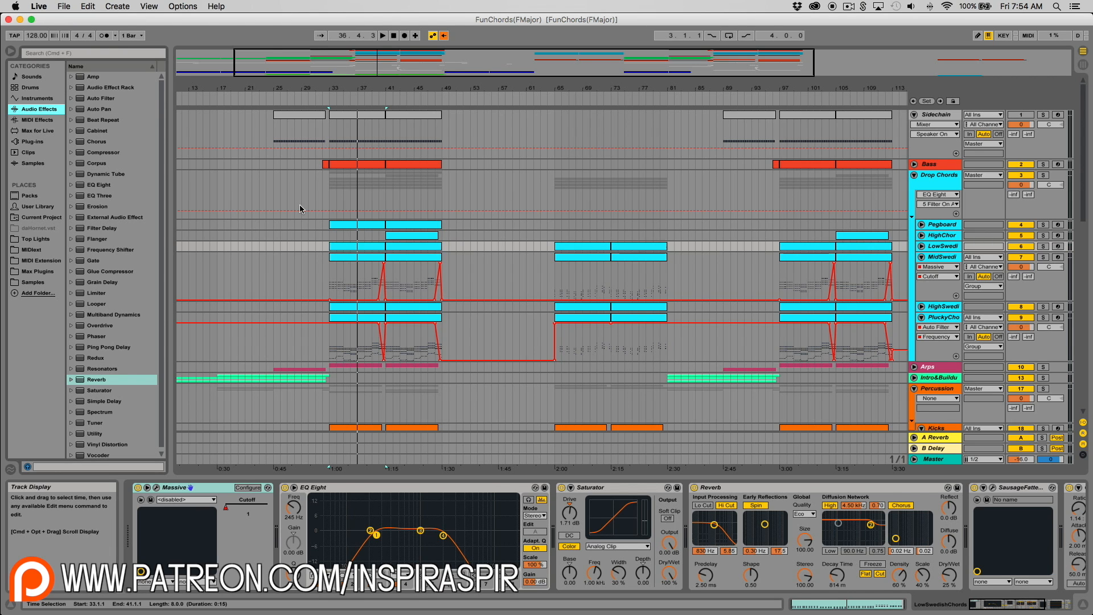
Select the first Pegboard clip in the drop section and play that part of the song to its end
{"action": "left_click", "coordinate": [353, 225]}
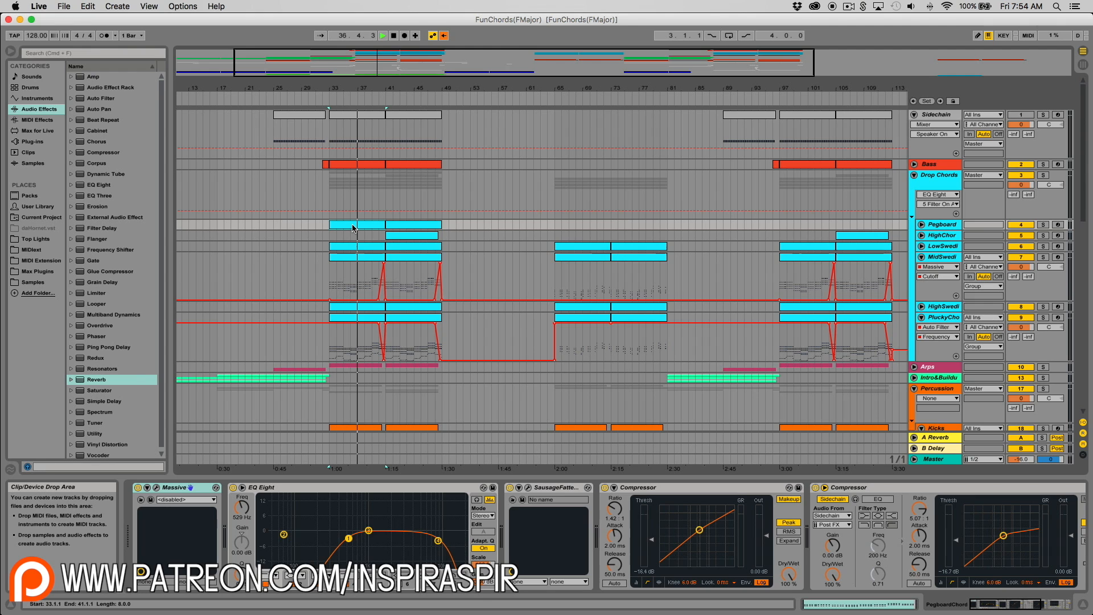
{"action": "key", "text": "space"}
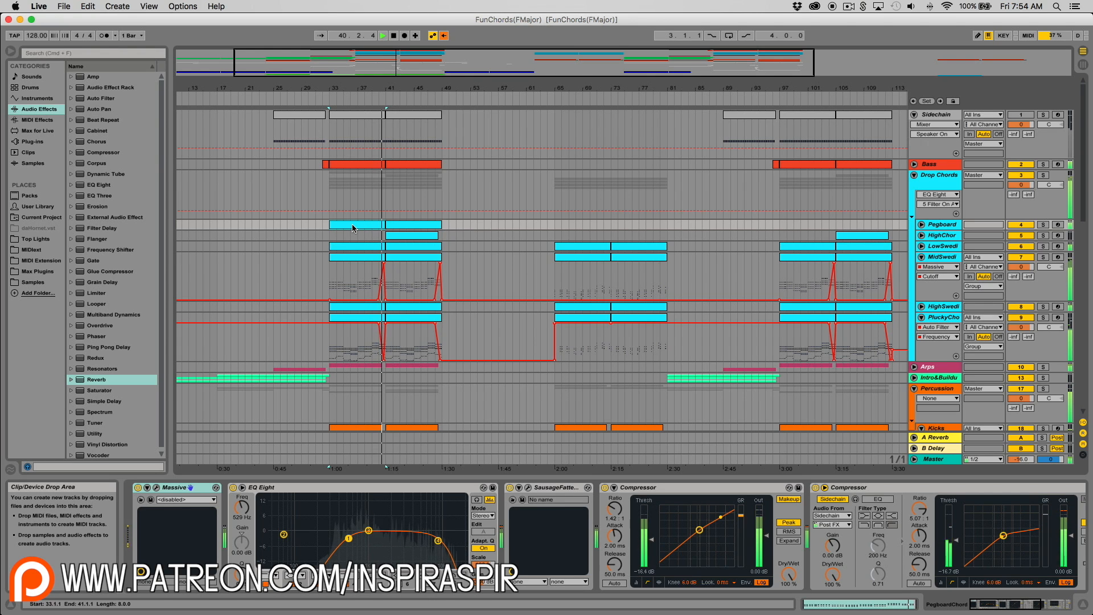
{"action": "key", "text": "space"}
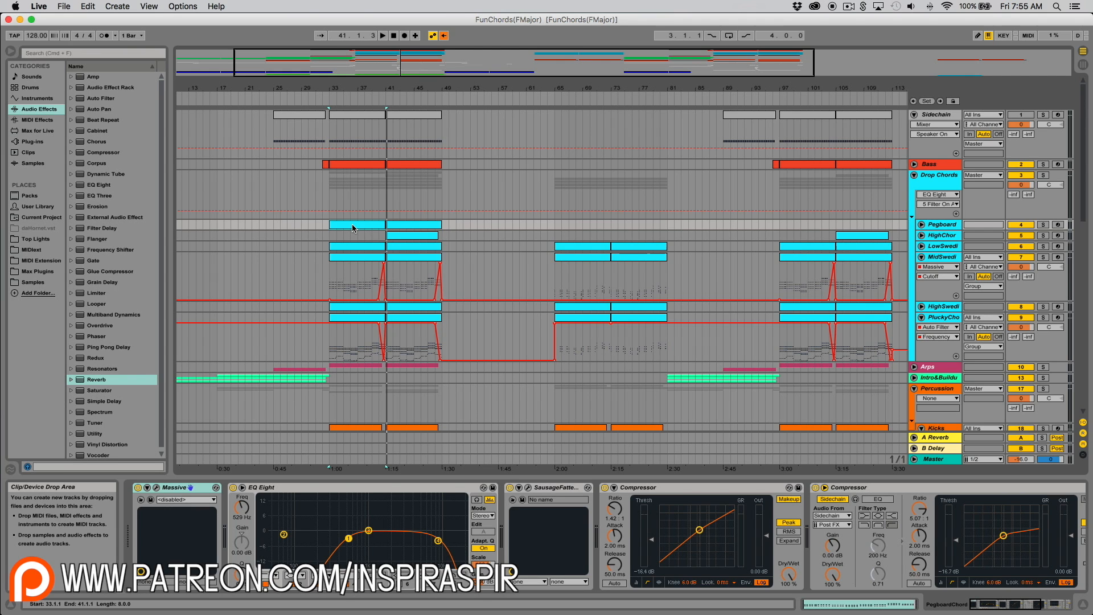
{"action": "left_click", "coordinate": [63, 6]}
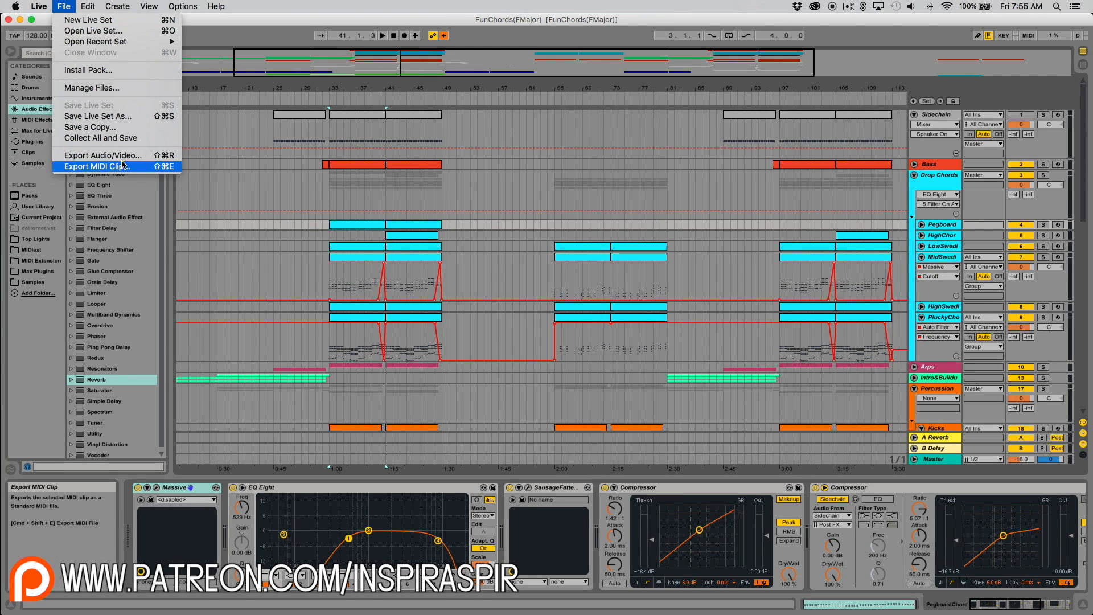
{"action": "left_click", "coordinate": [97, 156]}
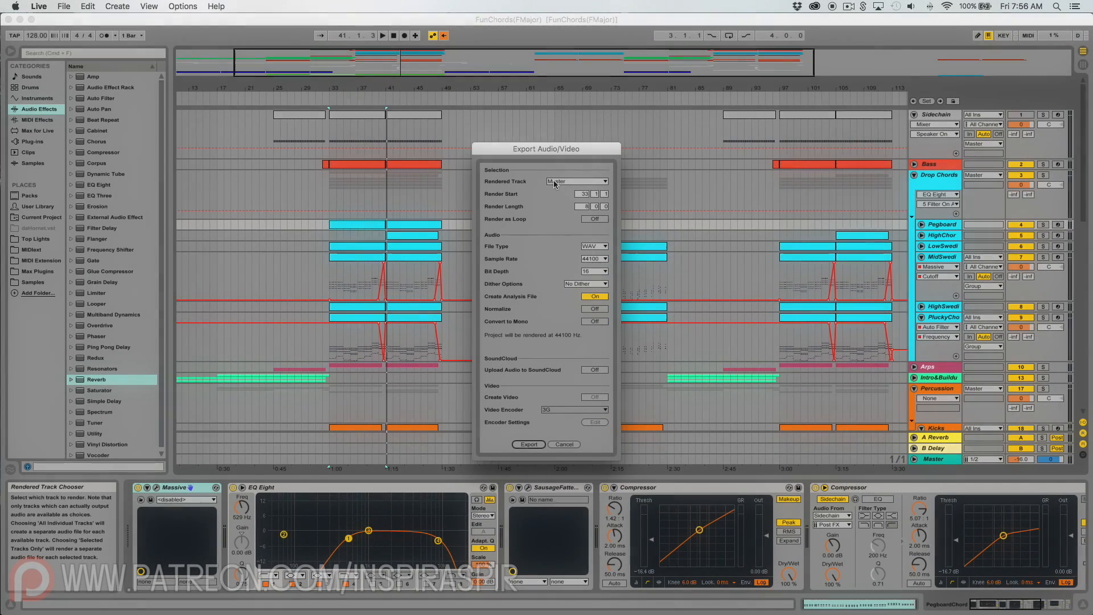
{"action": "left_click", "coordinate": [556, 182]}
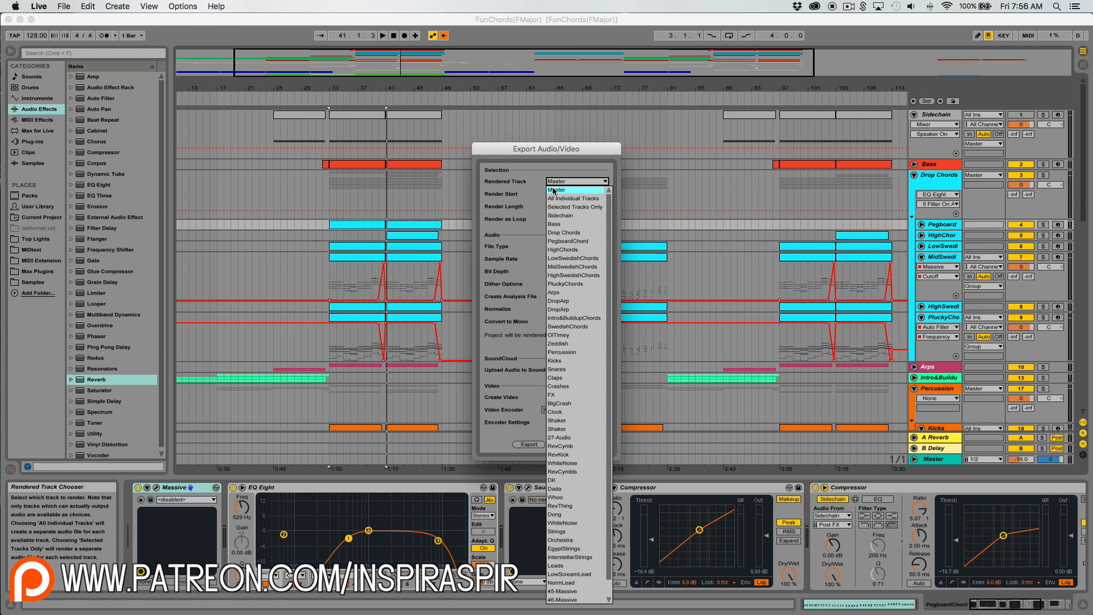
{"action": "left_click", "coordinate": [563, 190]}
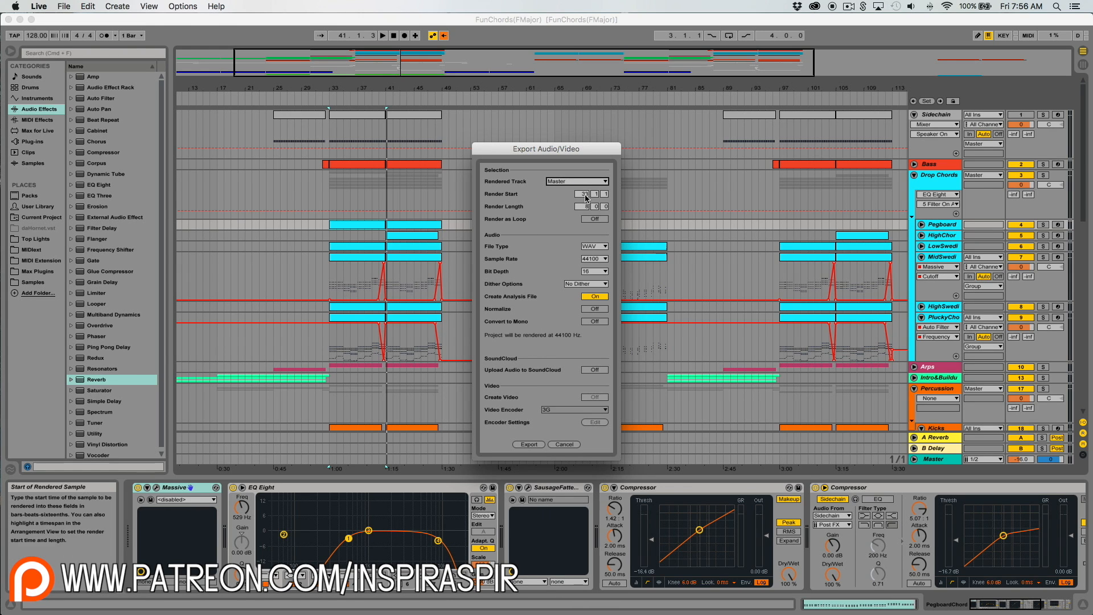
{"action": "left_click_drag", "start_coordinate": [581, 195], "coordinate": [582, 188]}
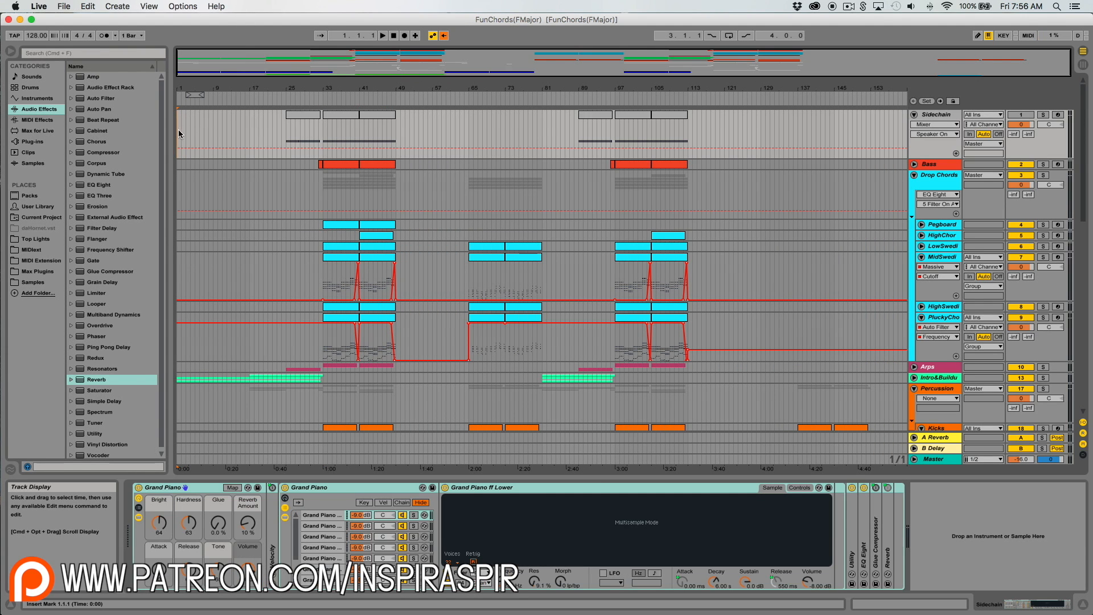
Select the whole song across all tracks, from bar 1 to bar 125
{"action": "scroll", "coordinate": [178, 117], "scroll_direction": "down", "scroll_amount": 10}
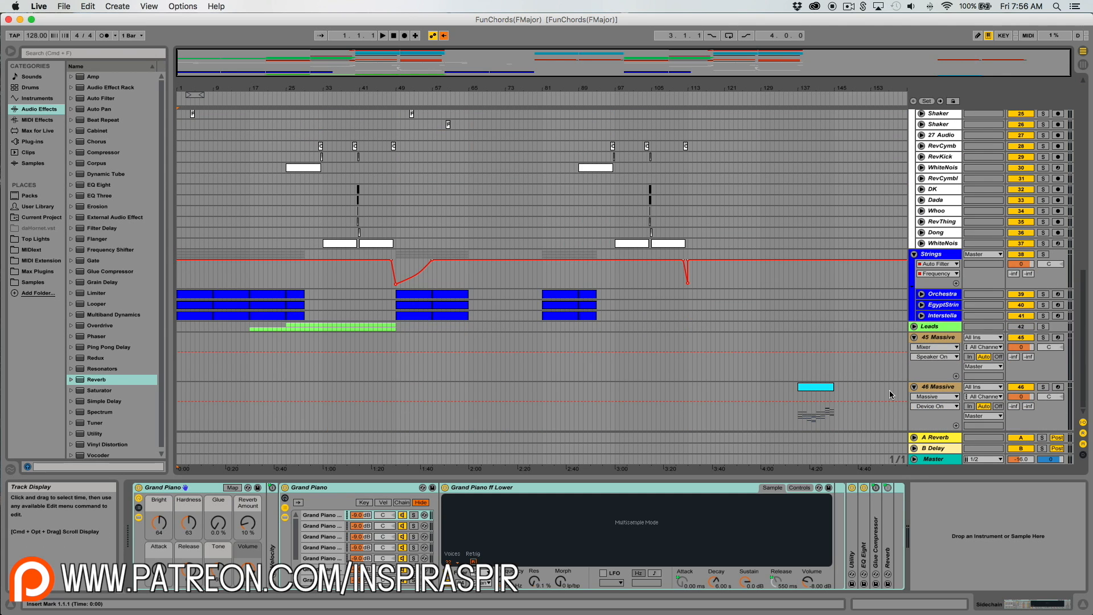
{"action": "left_click", "coordinate": [740, 395], "text": "shift"}
{"action": "scroll", "coordinate": [740, 396], "scroll_direction": "up", "scroll_amount": 10}
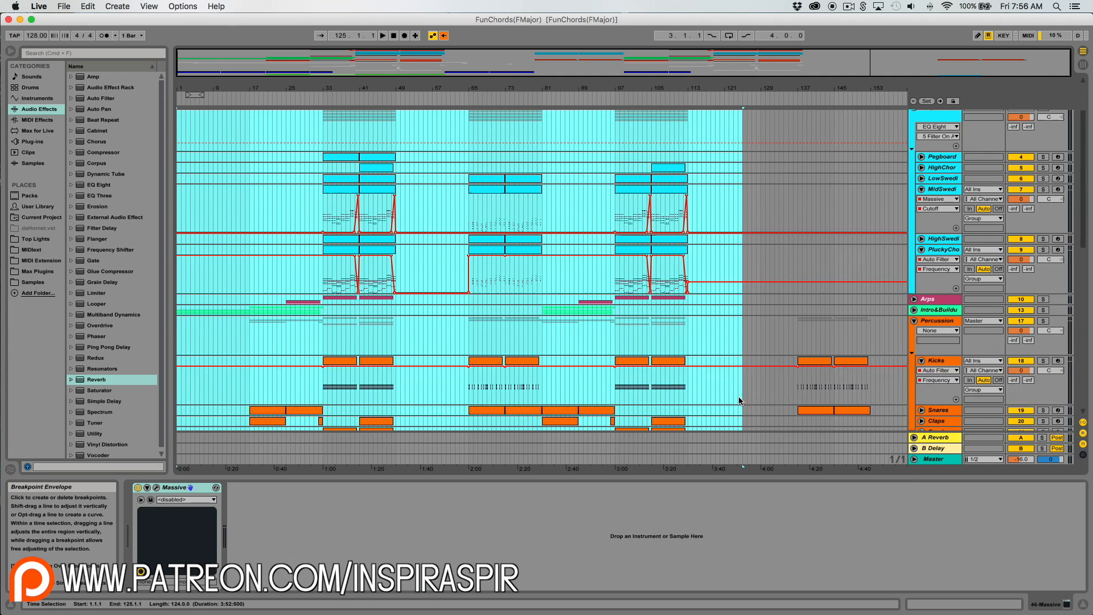
{"action": "scroll", "coordinate": [695, 182], "scroll_direction": "down", "scroll_amount": 10}
{"action": "scroll", "coordinate": [687, 191], "scroll_direction": "up", "scroll_amount": 10}
Open the audio export settings for the selected range and choose WAV as file type with a 44100 sample rate
{"action": "left_click", "coordinate": [64, 6]}
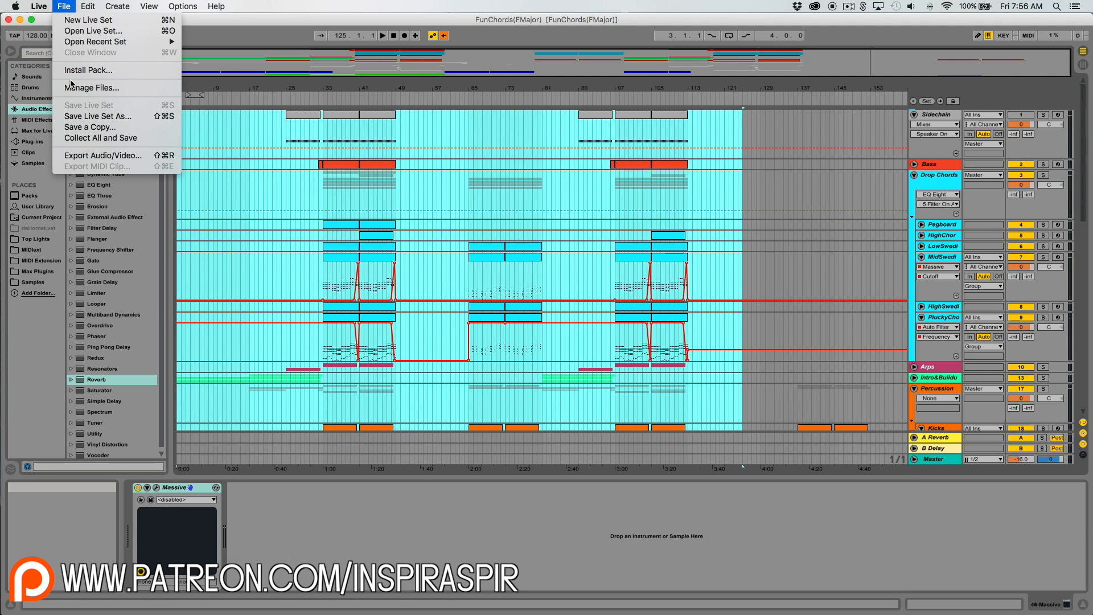
{"action": "left_click", "coordinate": [97, 156]}
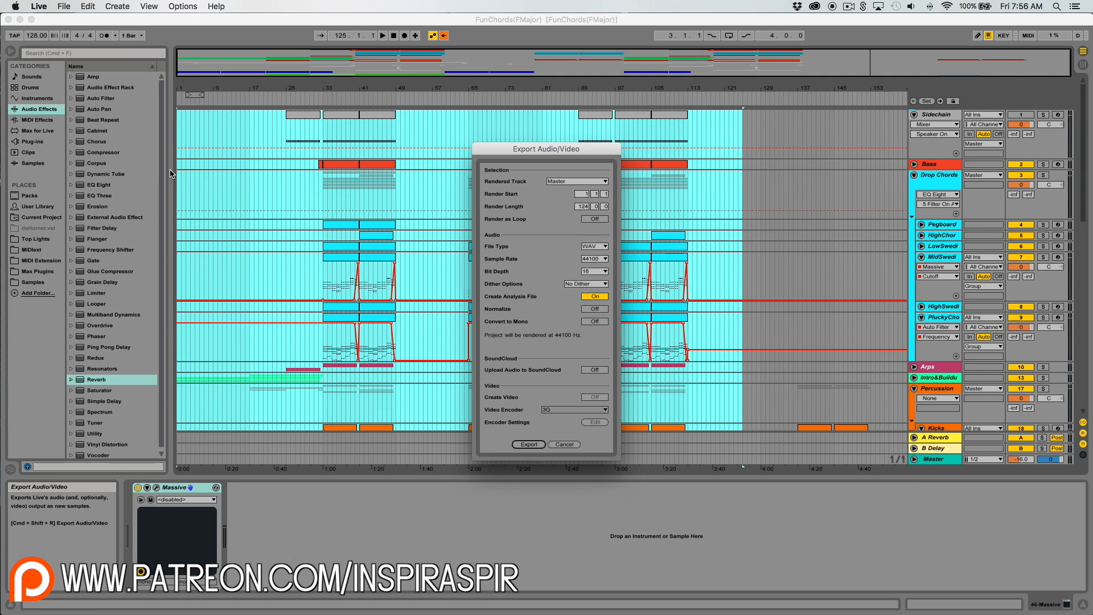
{"action": "left_click", "coordinate": [602, 247]}
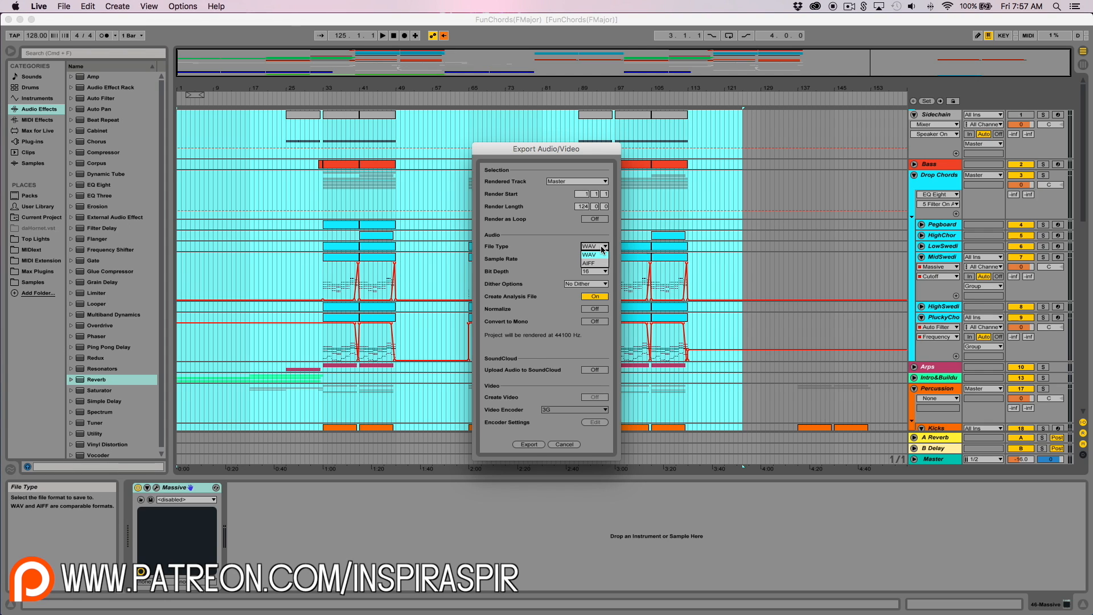
{"action": "left_click", "coordinate": [595, 255]}
{"action": "left_click", "coordinate": [603, 258]}
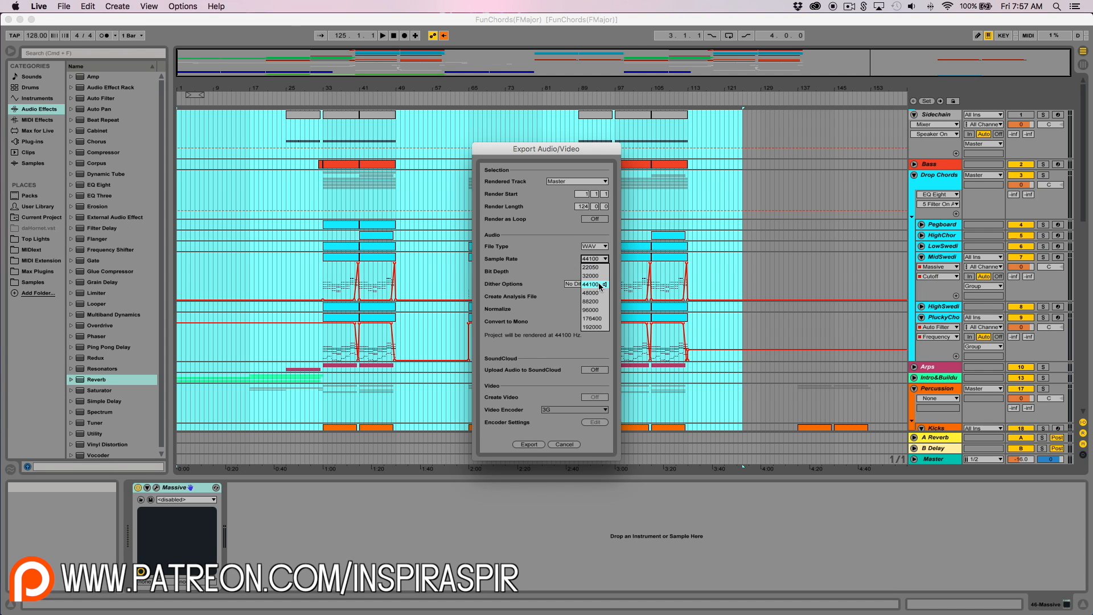
{"action": "left_click", "coordinate": [600, 284]}
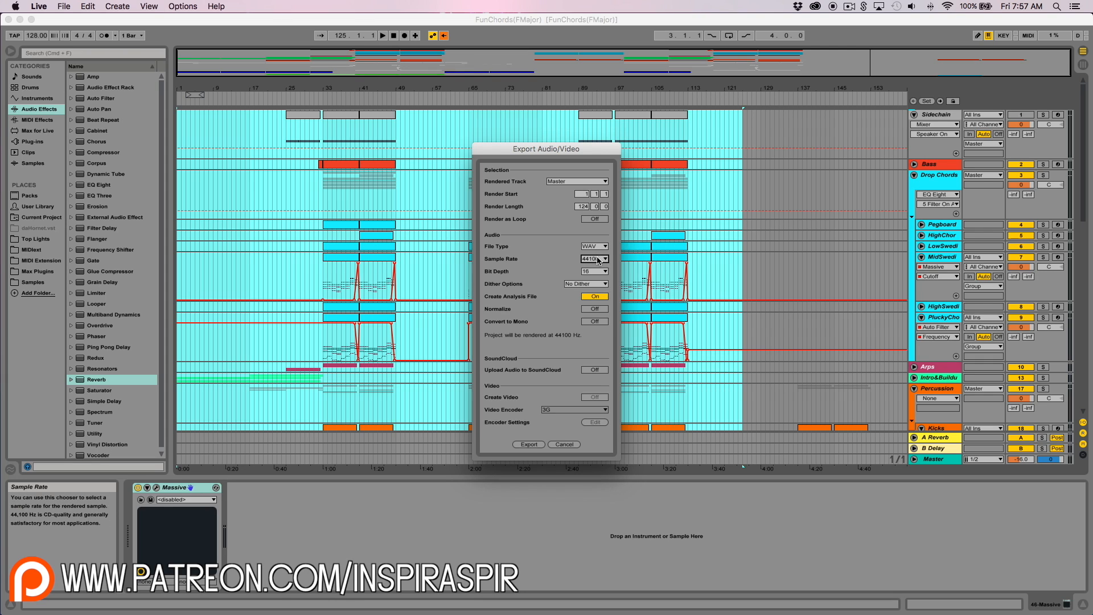
{"action": "left_click", "coordinate": [598, 259]}
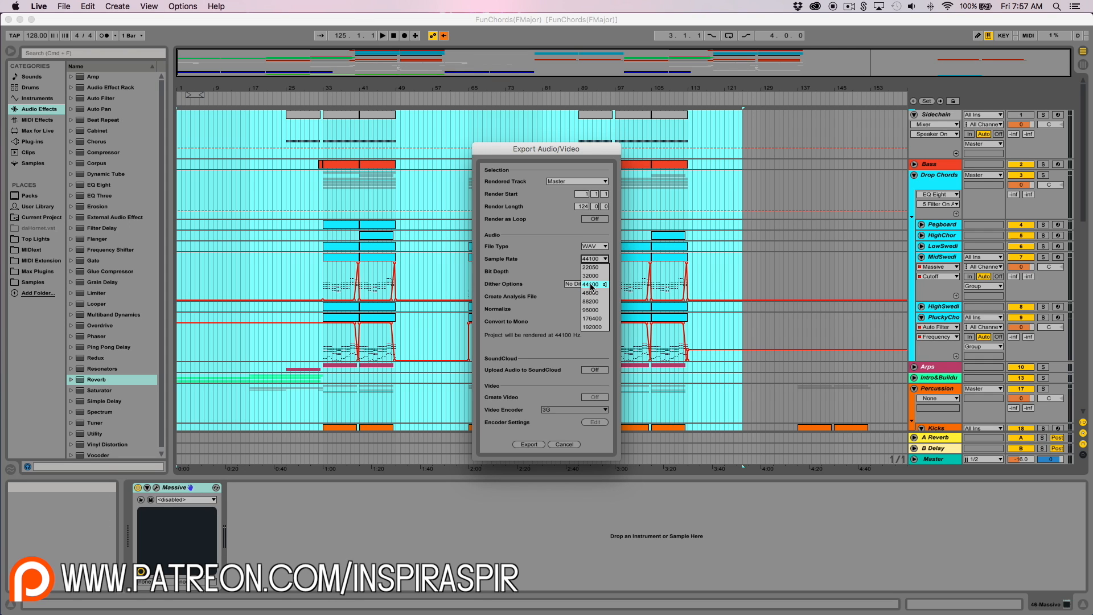
{"action": "left_click", "coordinate": [593, 285]}
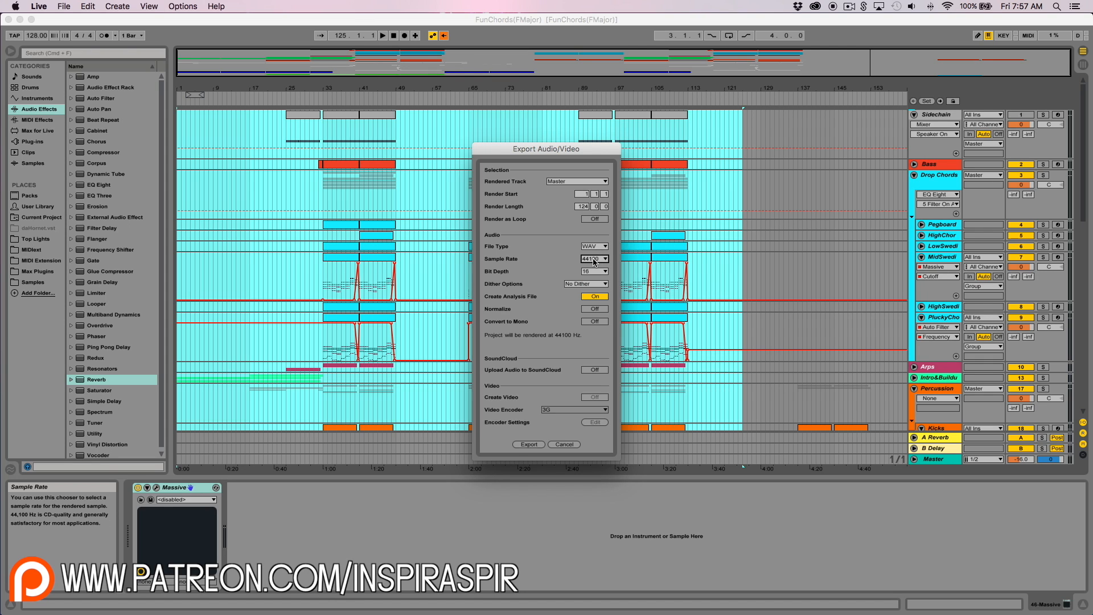
Set the export's bit depth to 16 with No Dither, and try Normalize on before switching it back off
{"action": "left_click", "coordinate": [593, 272]}
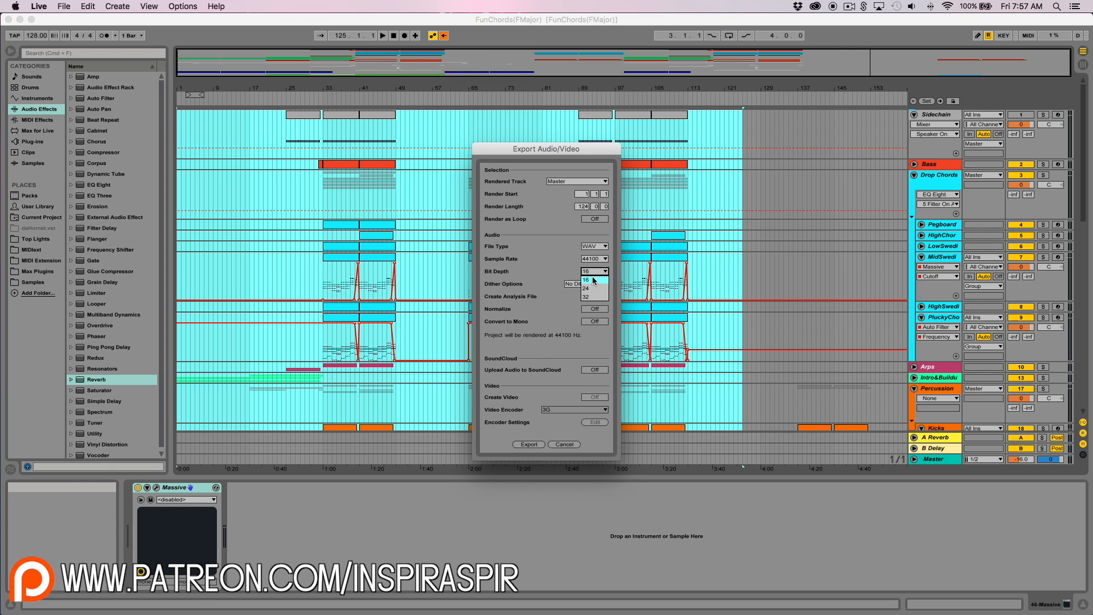
{"action": "left_click", "coordinate": [593, 277]}
{"action": "left_click", "coordinate": [595, 282]}
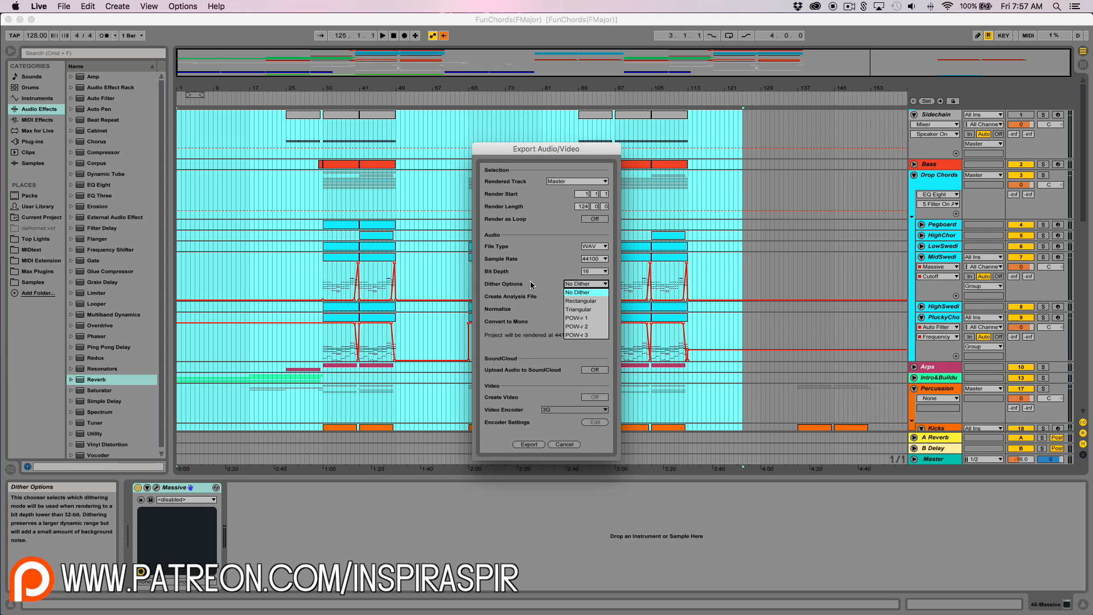
{"action": "left_click", "coordinate": [582, 290]}
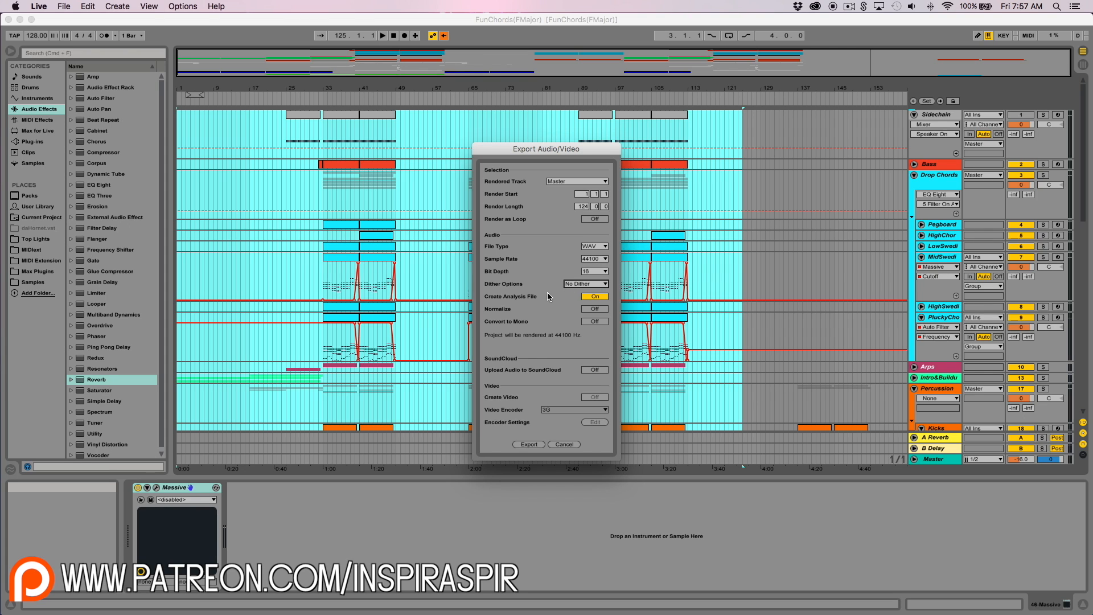
{"action": "left_click", "coordinate": [594, 311]}
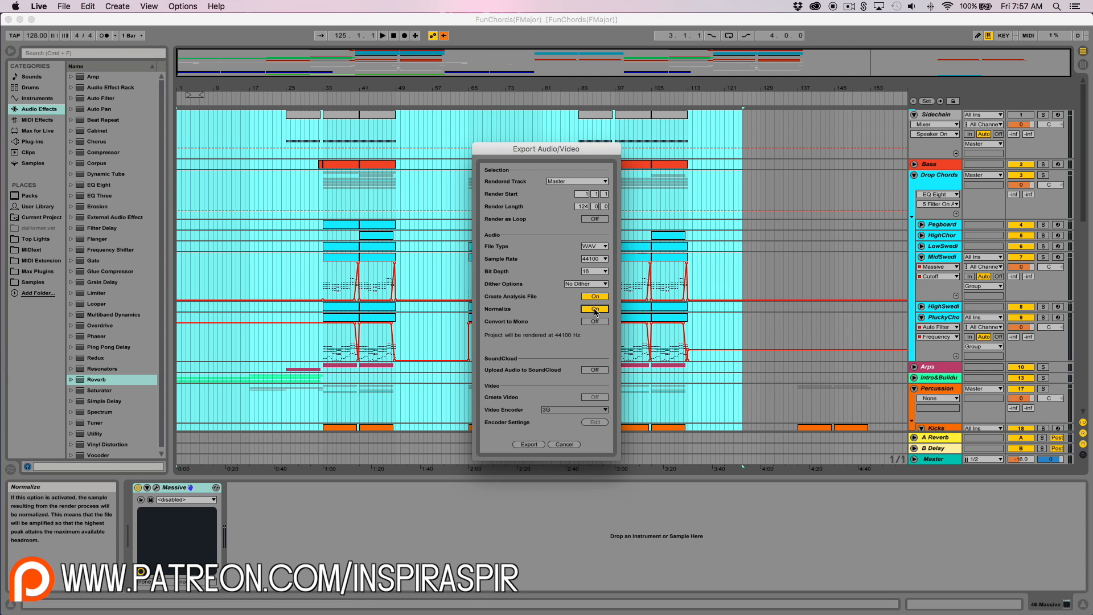
{"action": "left_click", "coordinate": [594, 310]}
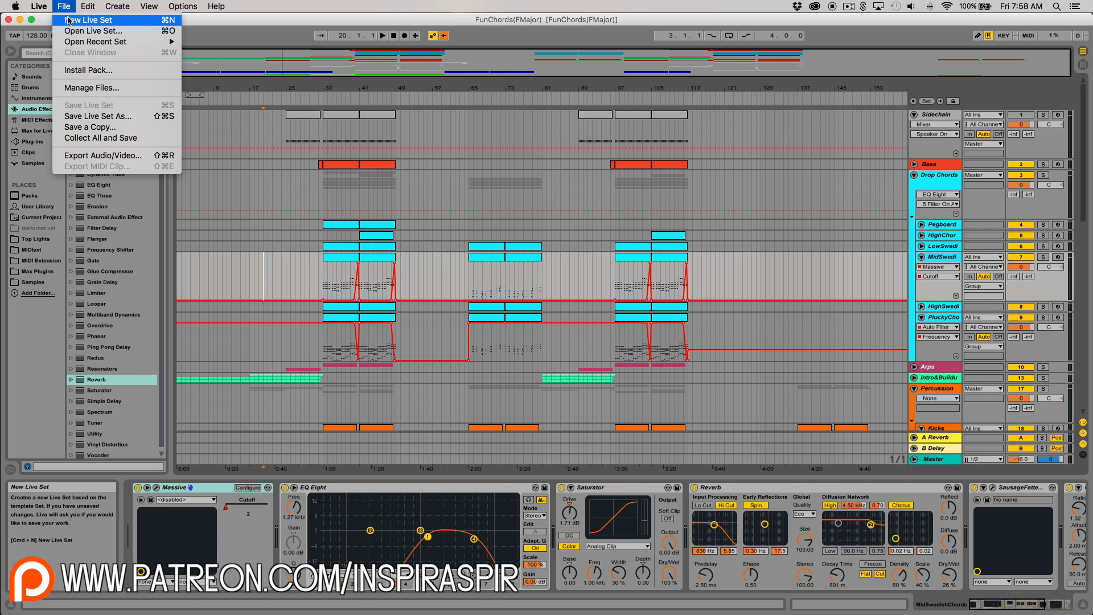
Create a new Live Set and delete both MIDI tracks and one audio track, keeping a single audio track
{"action": "left_click", "coordinate": [68, 21]}
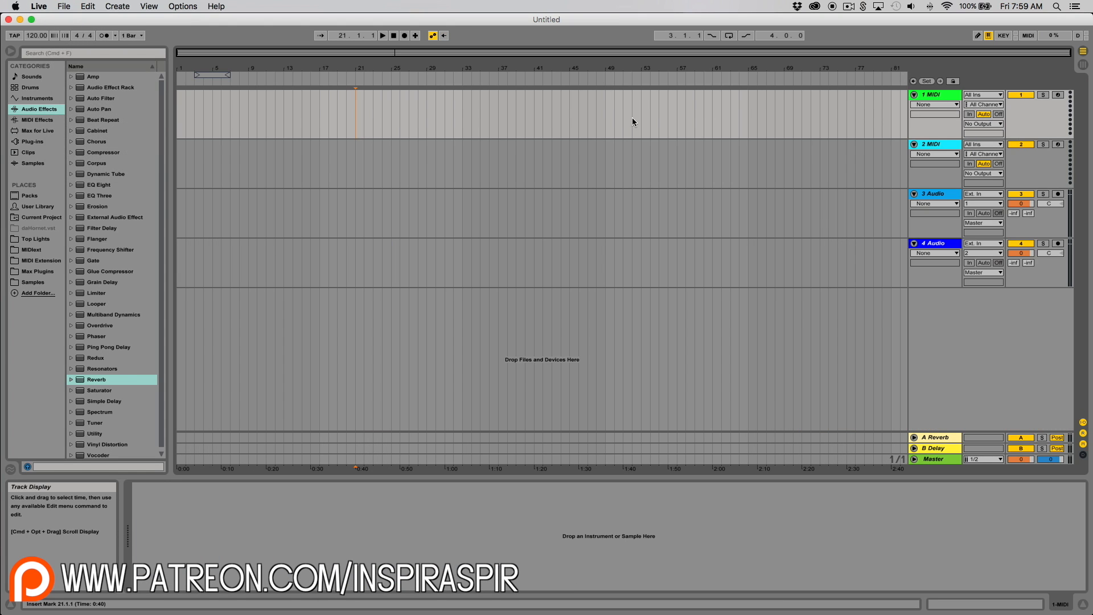
{"action": "left_click", "coordinate": [931, 94]}
{"action": "key", "text": "BackSpace"}
{"action": "key", "text": "BackSpace"}
{"action": "key", "text": "BackSpace"}
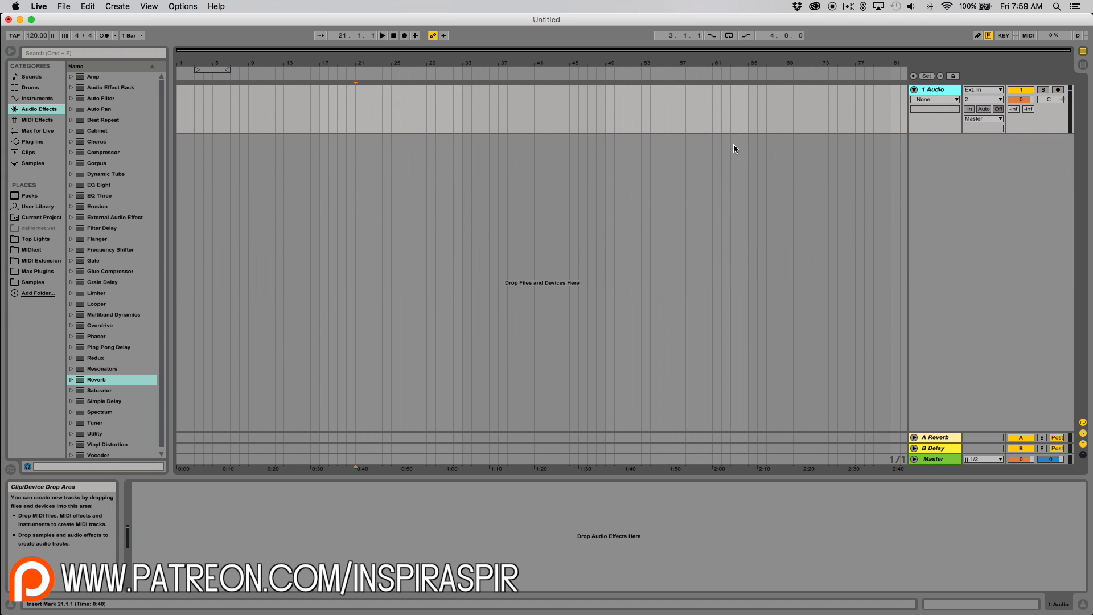
Switch to Finder and place the FunChordsUnmastered audio file on the audio track at bar 1
{"action": "key", "text": "super+Tab"}
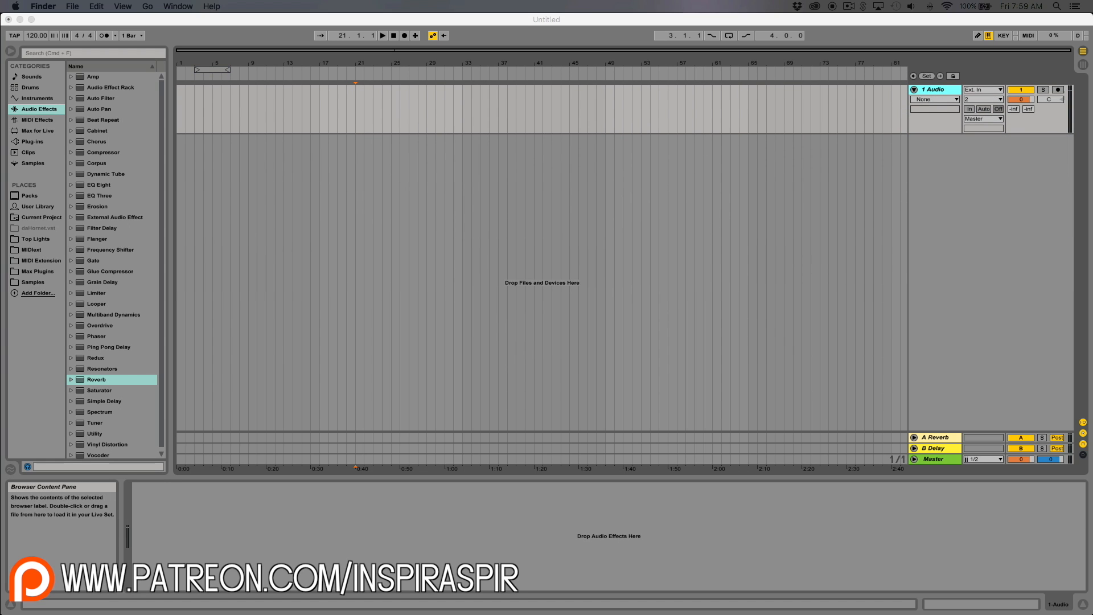
{"action": "left_click_drag", "start_coordinate": [1, 159], "coordinate": [178, 109]}
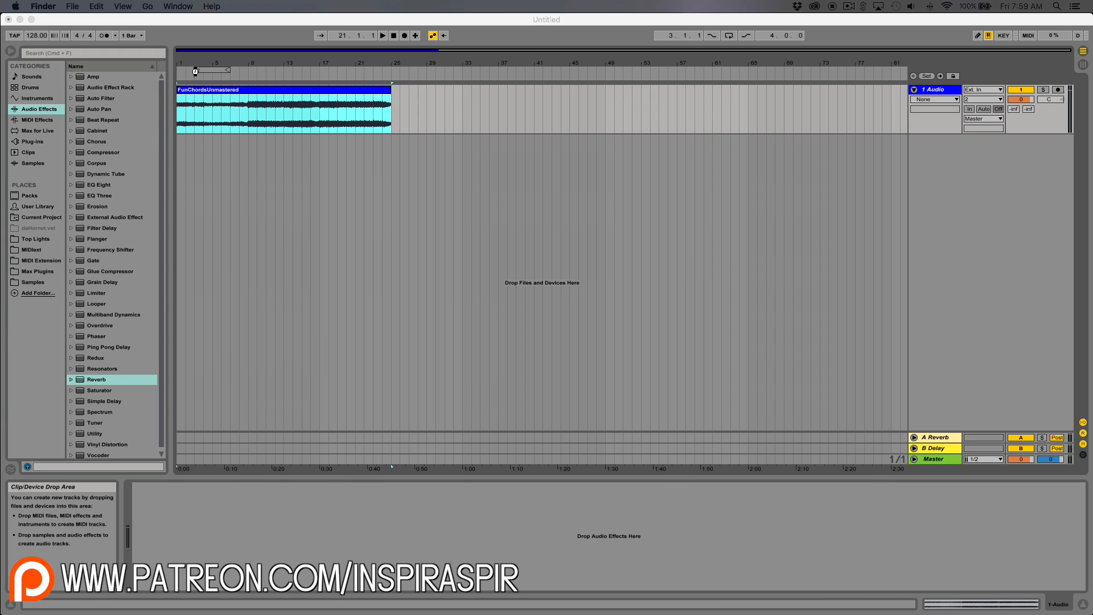
Play the FunChordsUnmastered clip from bar 8, just before its louder section, and stop playback
{"action": "left_click", "coordinate": [285, 108]}
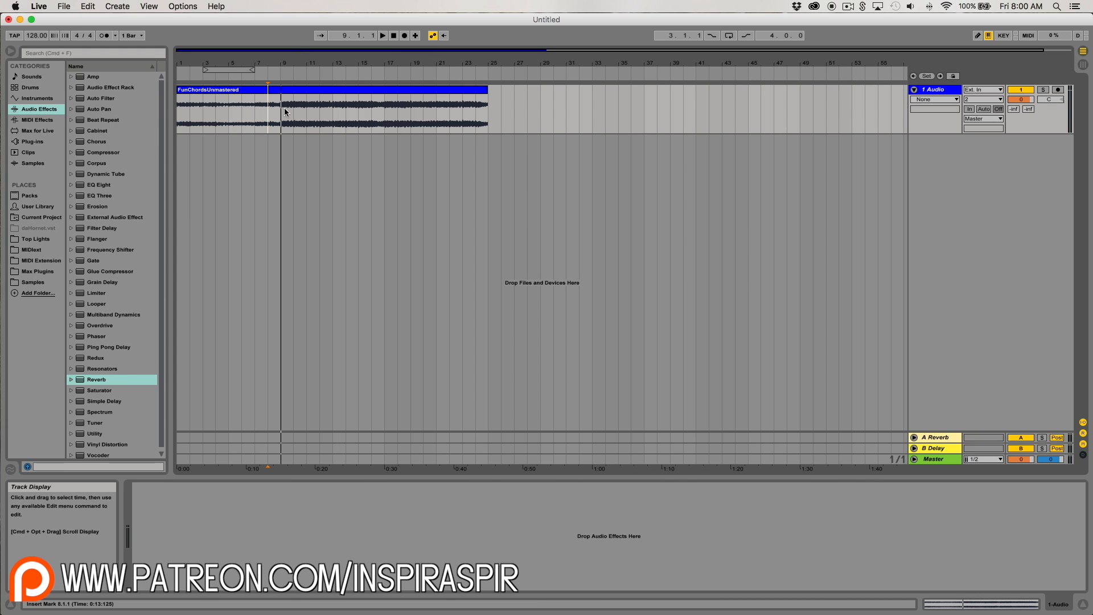
{"action": "left_click_drag", "start_coordinate": [278, 50], "coordinate": [280, 93]}
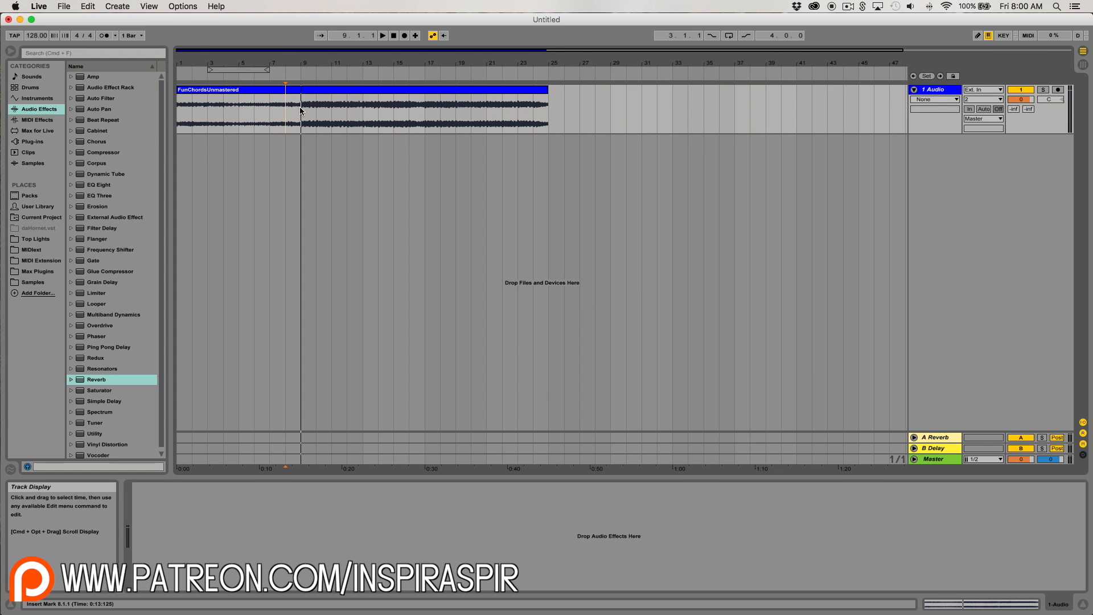
{"action": "left_click", "coordinate": [299, 107]}
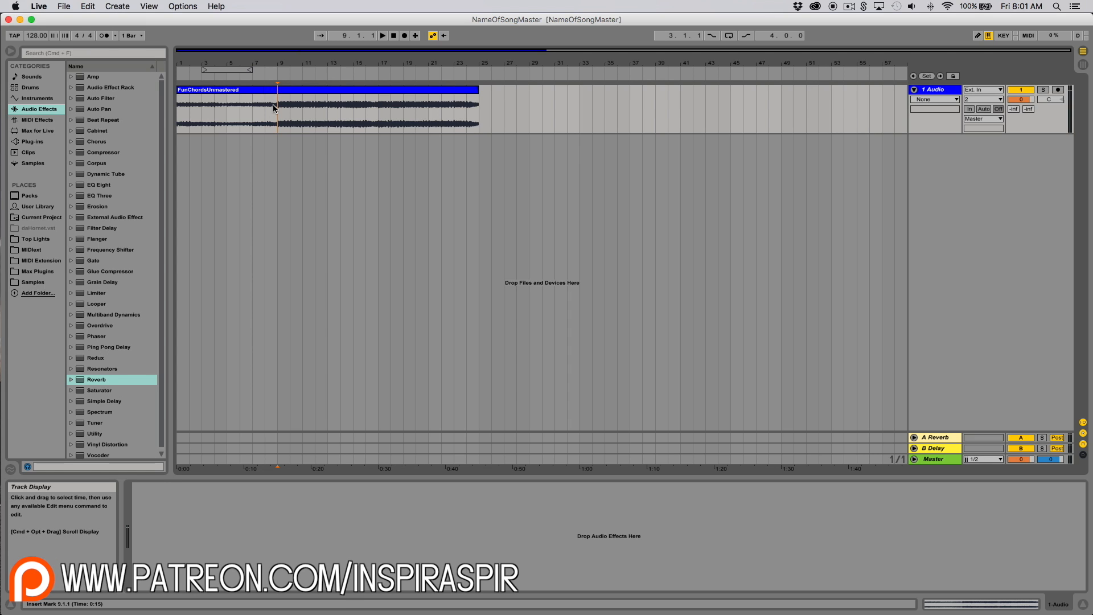
{"action": "left_click", "coordinate": [272, 104]}
{"action": "key", "text": "space"}
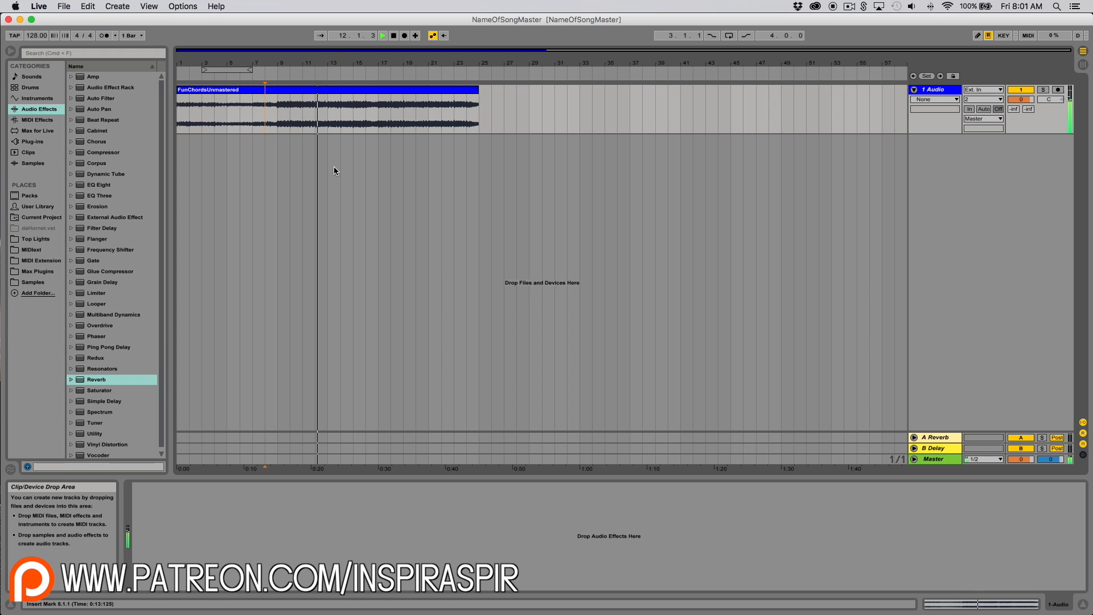
{"action": "key", "text": "space"}
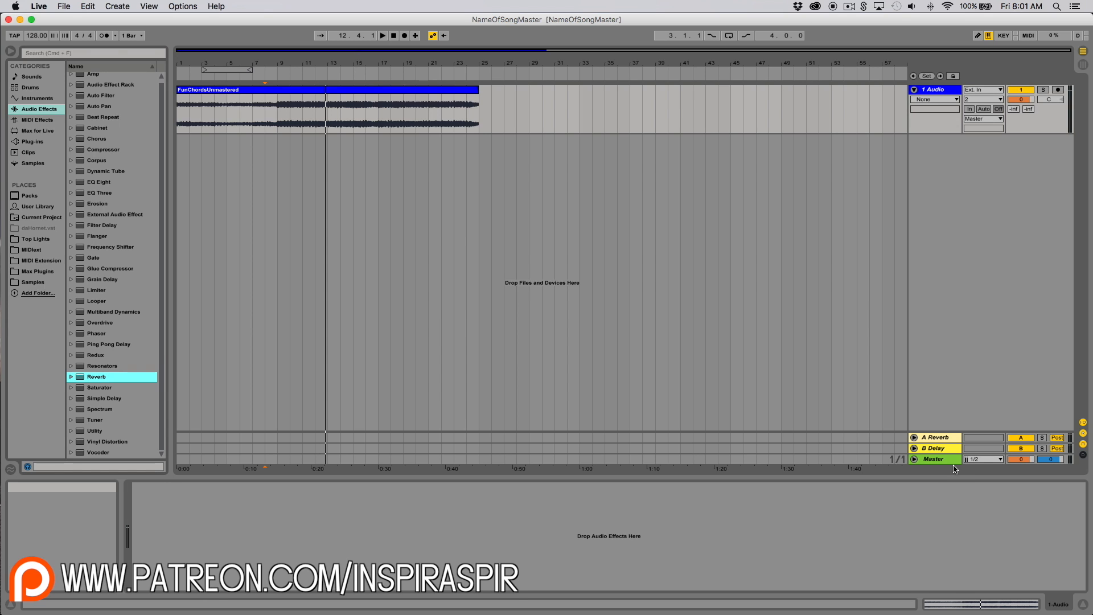
Load the Bright Room preset from the Reverb effect's Room presets onto the Master track
{"action": "left_click", "coordinate": [941, 462]}
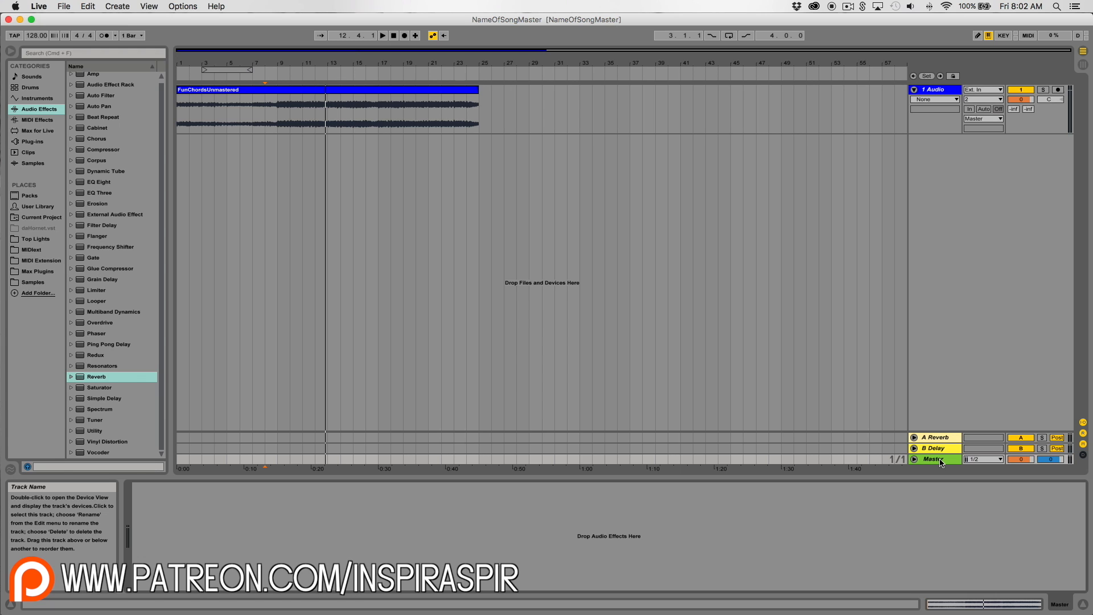
{"action": "left_click", "coordinate": [73, 377]}
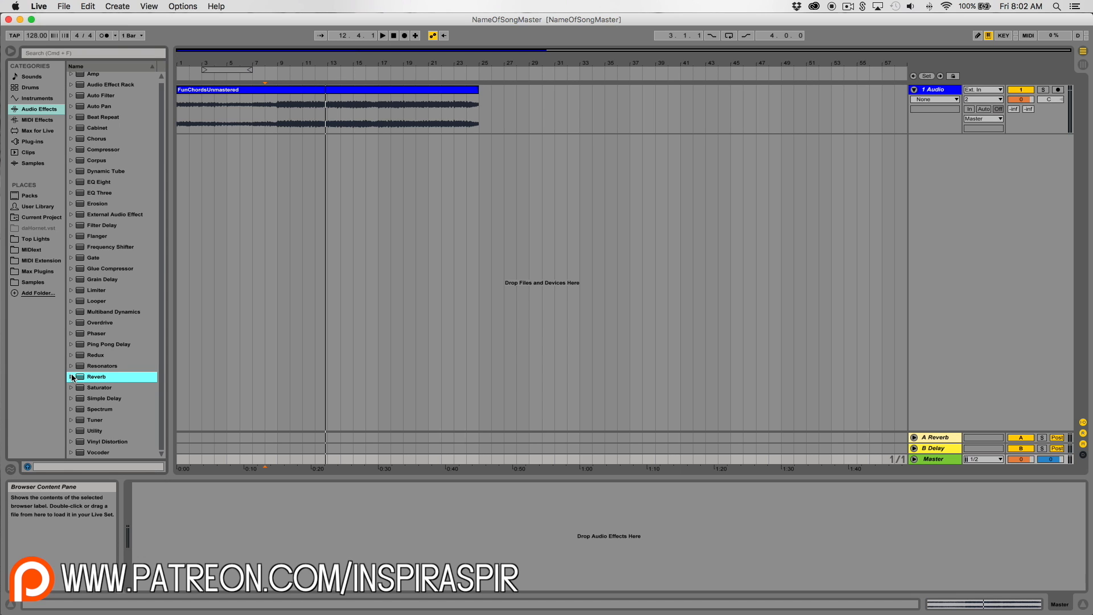
{"action": "scroll", "coordinate": [73, 373], "scroll_direction": "up", "scroll_amount": 1}
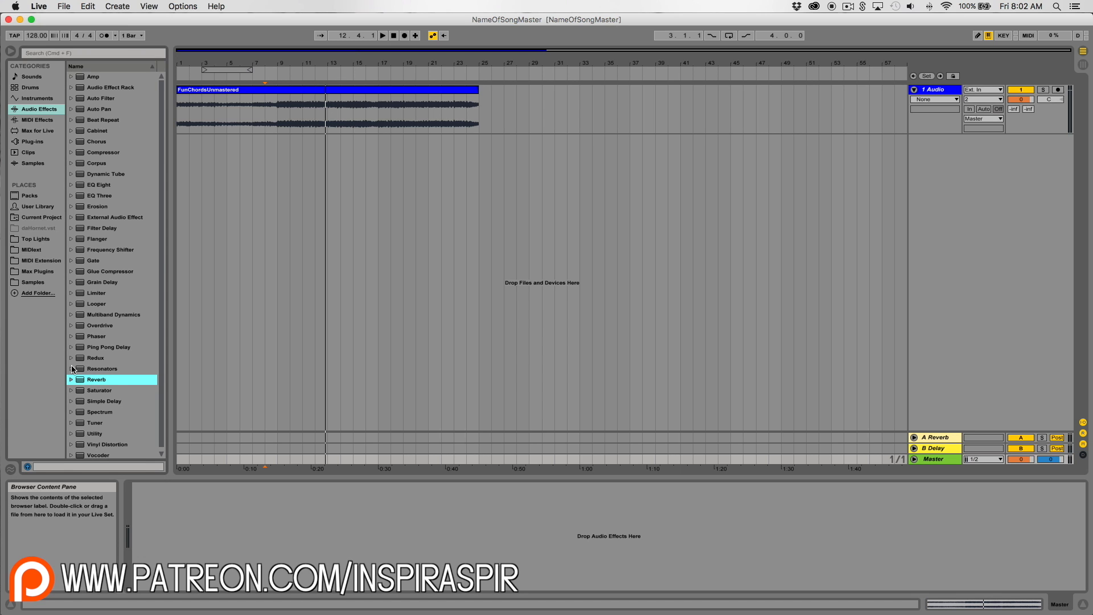
{"action": "left_click", "coordinate": [72, 380]}
{"action": "scroll", "coordinate": [73, 383], "scroll_direction": "down", "scroll_amount": 2}
{"action": "left_click", "coordinate": [78, 379]}
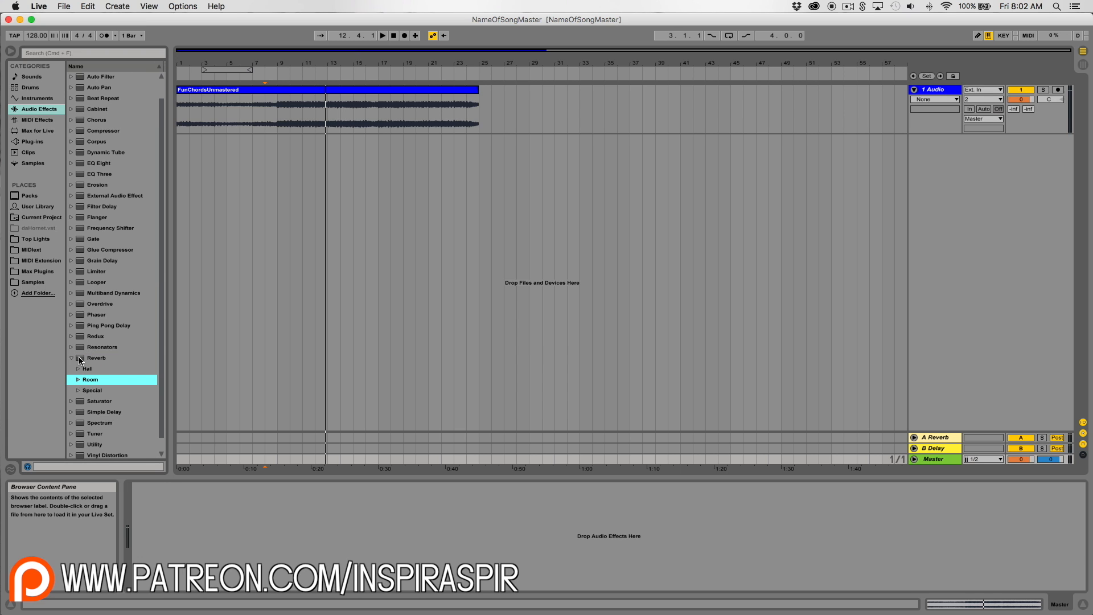
{"action": "left_click", "coordinate": [80, 379]}
{"action": "left_click_drag", "start_coordinate": [120, 357], "coordinate": [240, 544]}
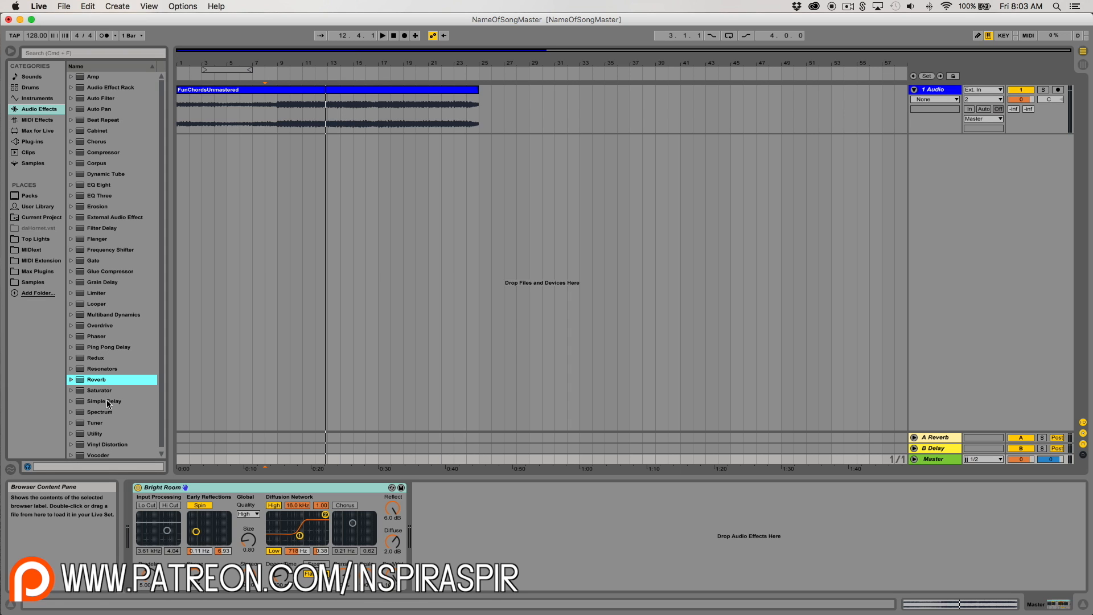
Play the song from bar 9 to hear the Bright Room reverb, and stop playback
{"action": "left_click", "coordinate": [278, 120]}
{"action": "key", "text": "space"}
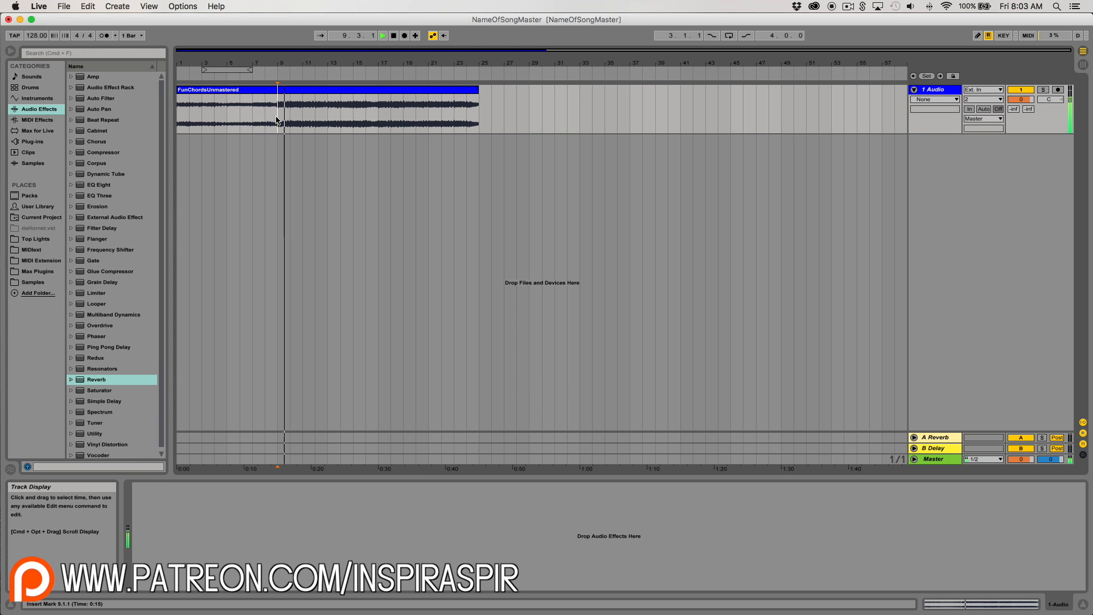
{"action": "key", "text": "space"}
Set the Dry/Wet of the Master track's Bright Room reverb to 6.3 % and play the song from bar 9
{"action": "left_click", "coordinate": [935, 459]}
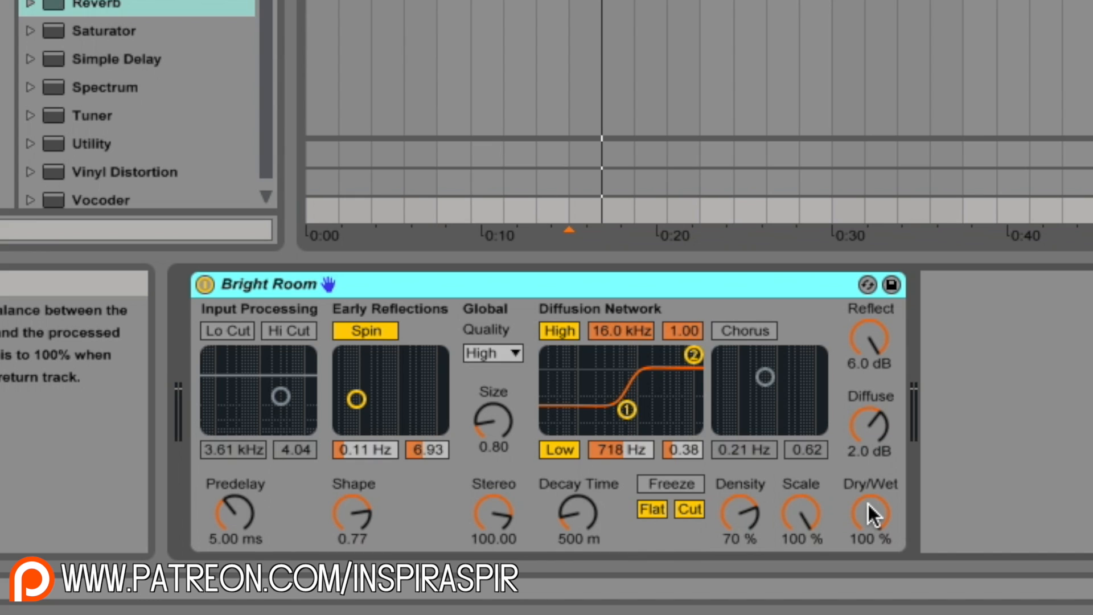
{"action": "left_click", "coordinate": [876, 514]}
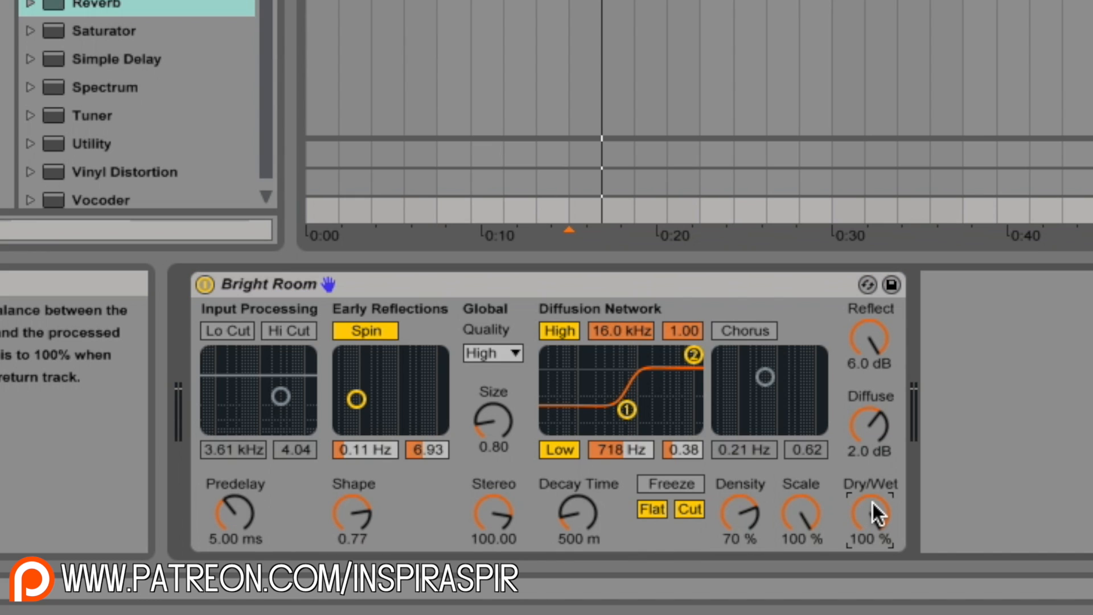
{"action": "left_click_drag", "start_coordinate": [876, 514], "coordinate": [876, 564]}
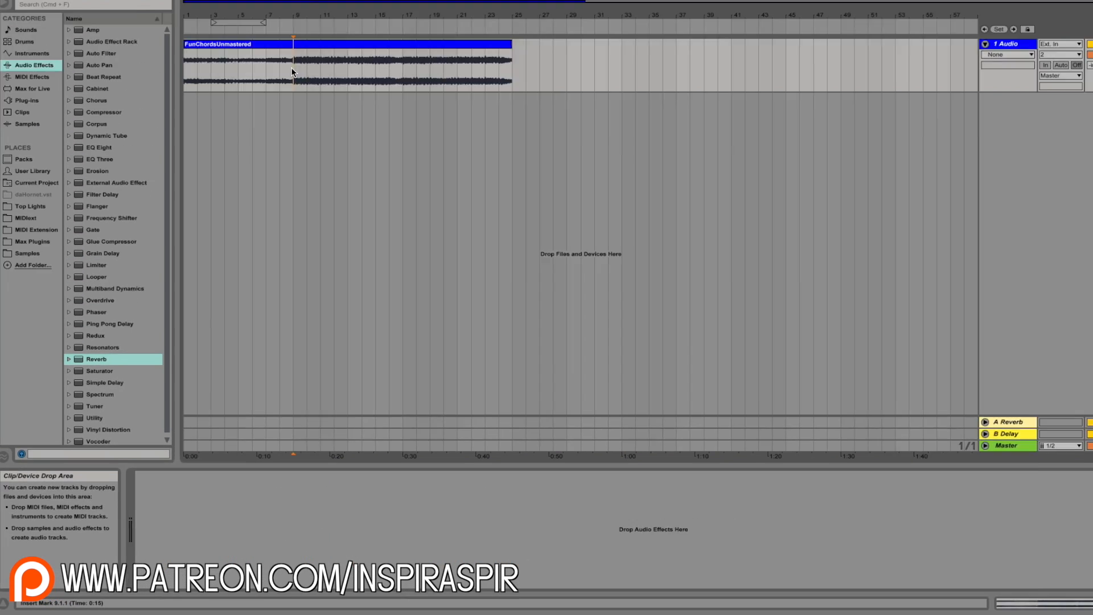
{"action": "key", "text": "space"}
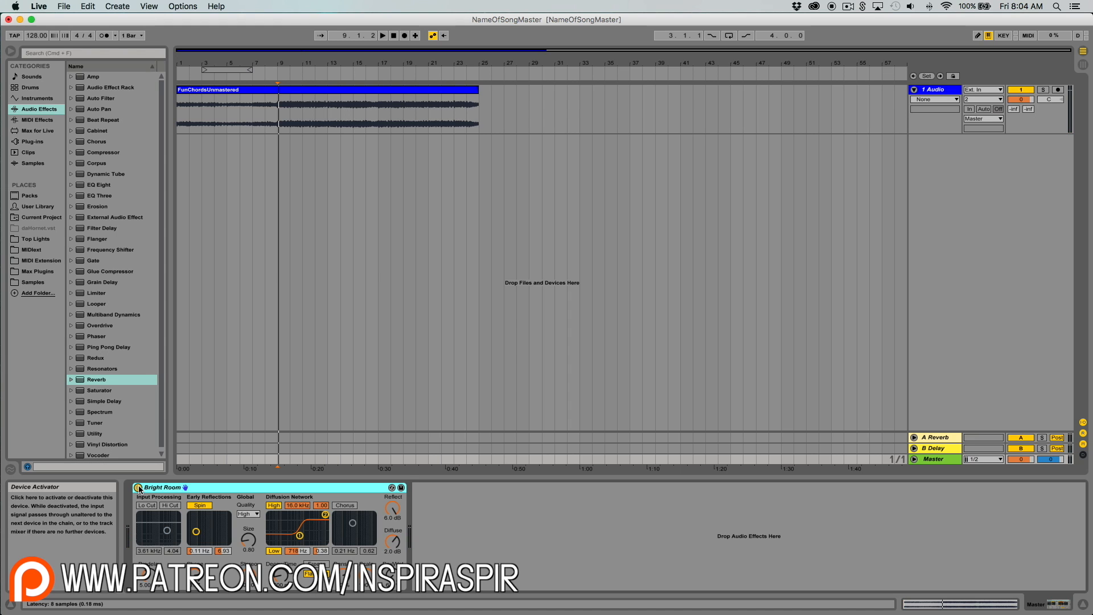
Add a Compressor after the Bright Room reverb on the Master track and play the song in its activity view
{"action": "left_click", "coordinate": [108, 152]}
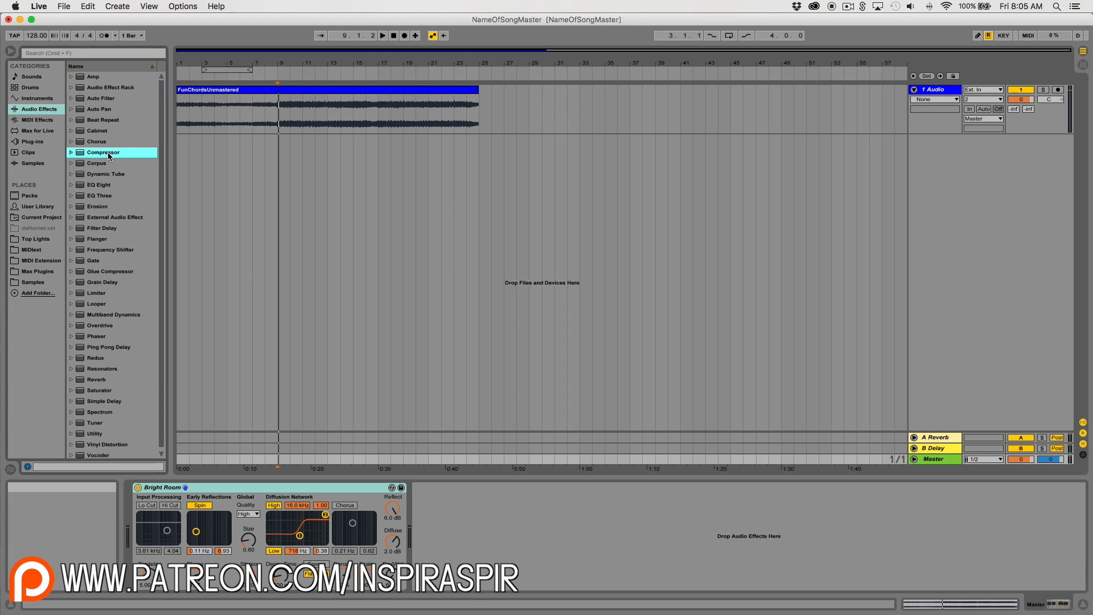
{"action": "left_click", "coordinate": [125, 272]}
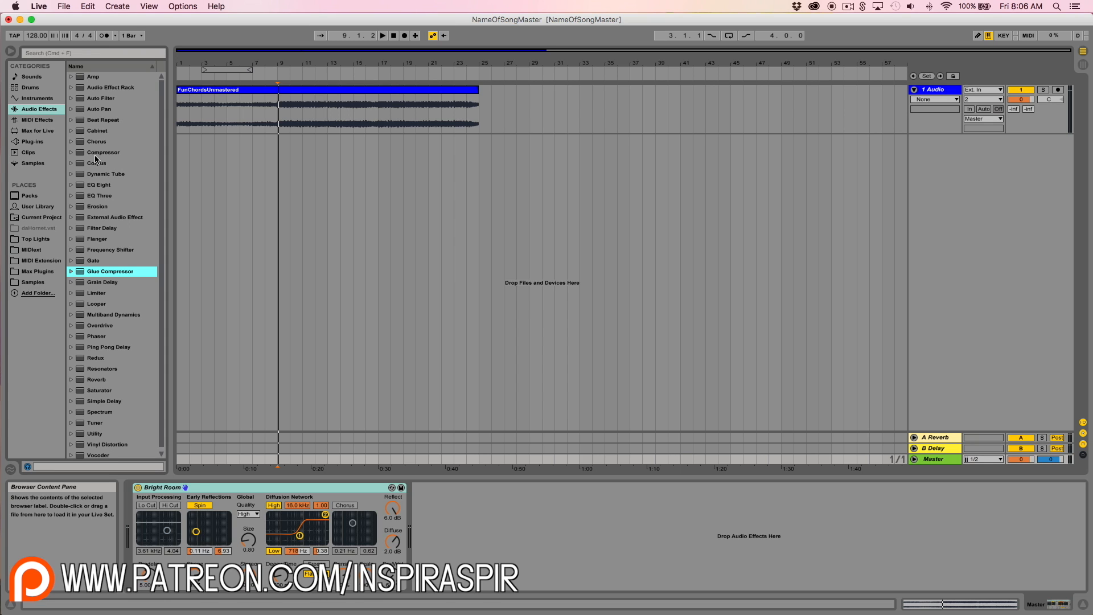
{"action": "left_click_drag", "start_coordinate": [95, 154], "coordinate": [497, 548]}
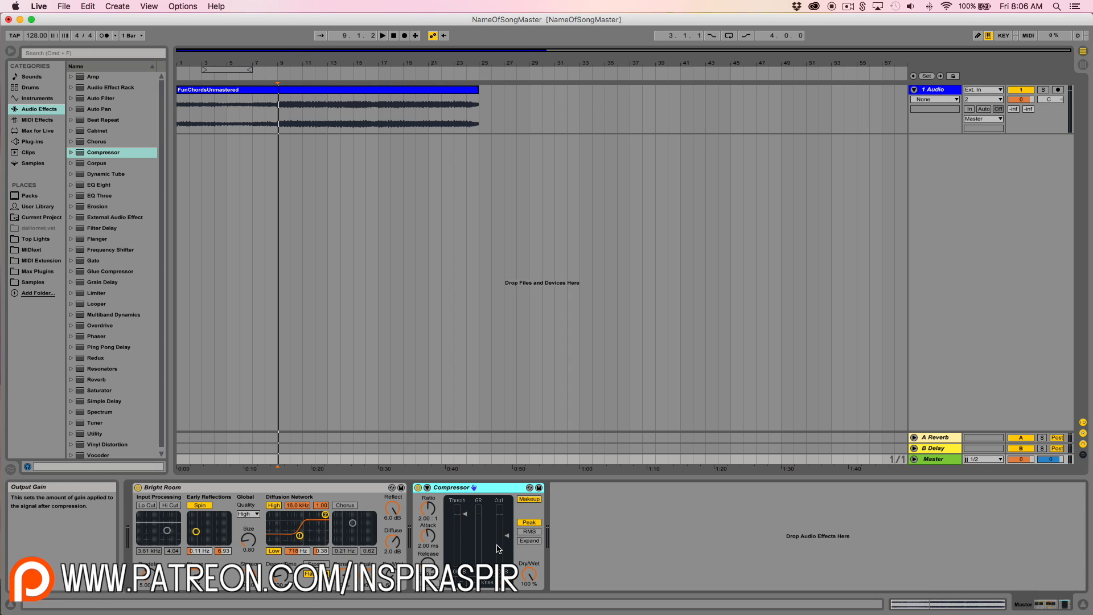
{"action": "left_click", "coordinate": [128, 272]}
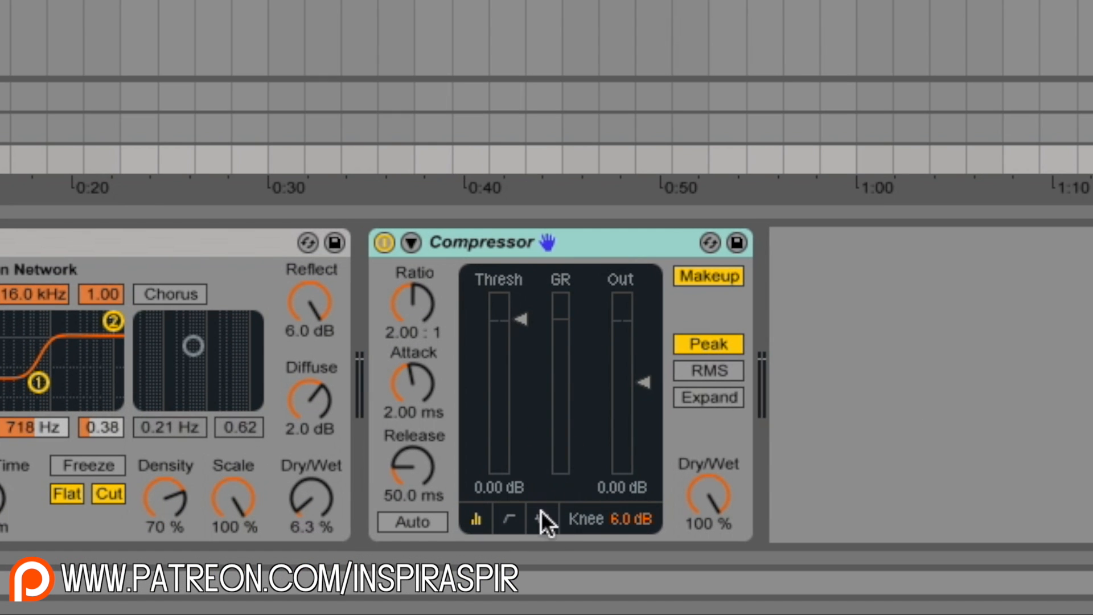
{"action": "left_click", "coordinate": [542, 519]}
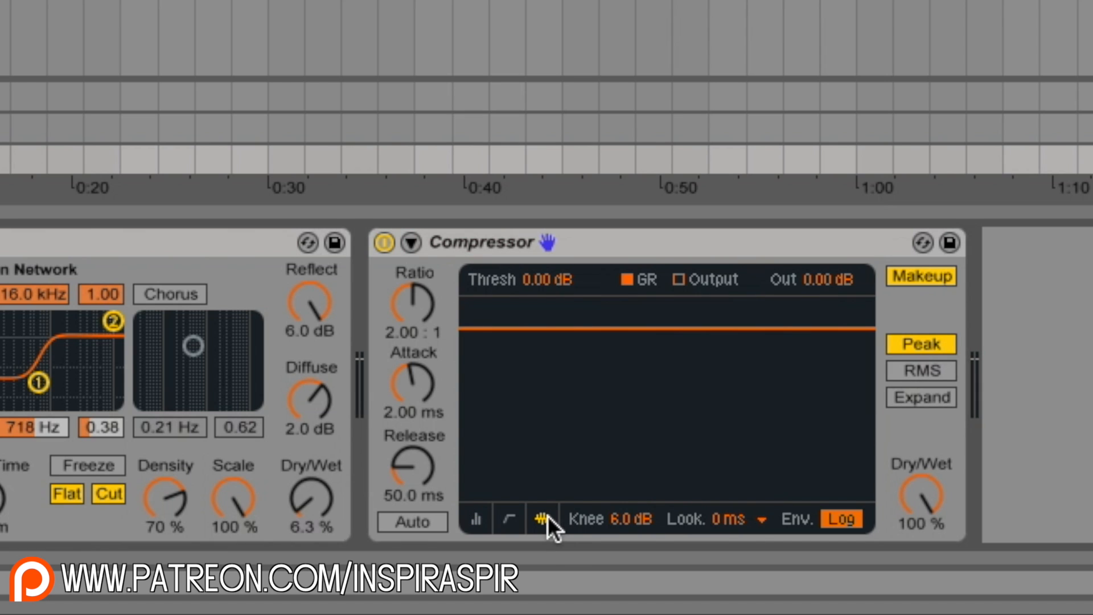
{"action": "key", "text": "space"}
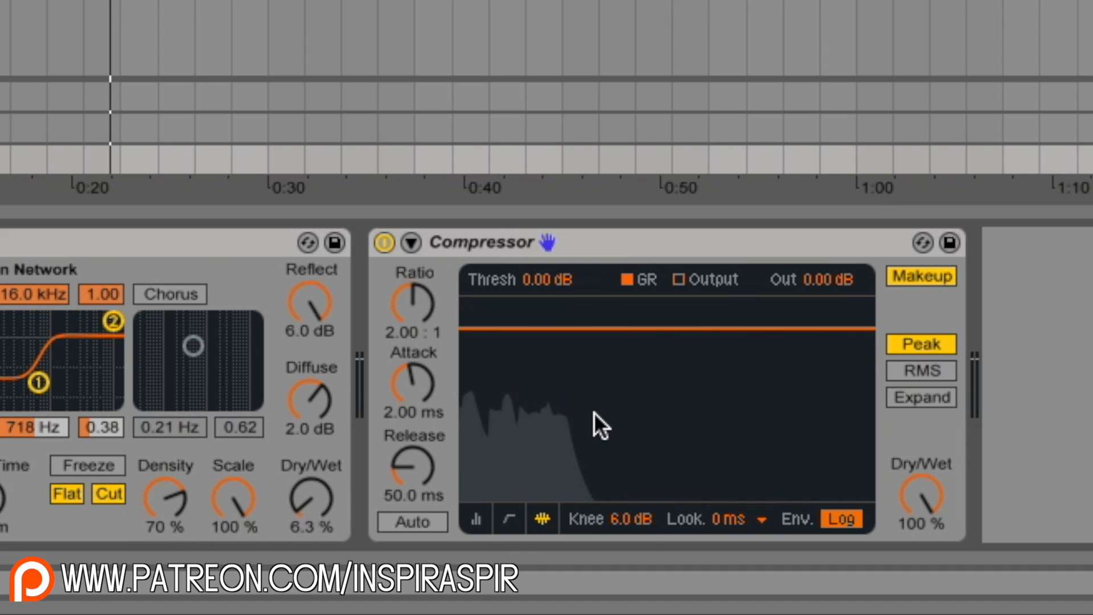
Set the Compressor's threshold to -14.9 dB and ratio to 2.04 : 1 on the transfer curve, and play the song in the activity view
{"action": "left_click", "coordinate": [509, 518]}
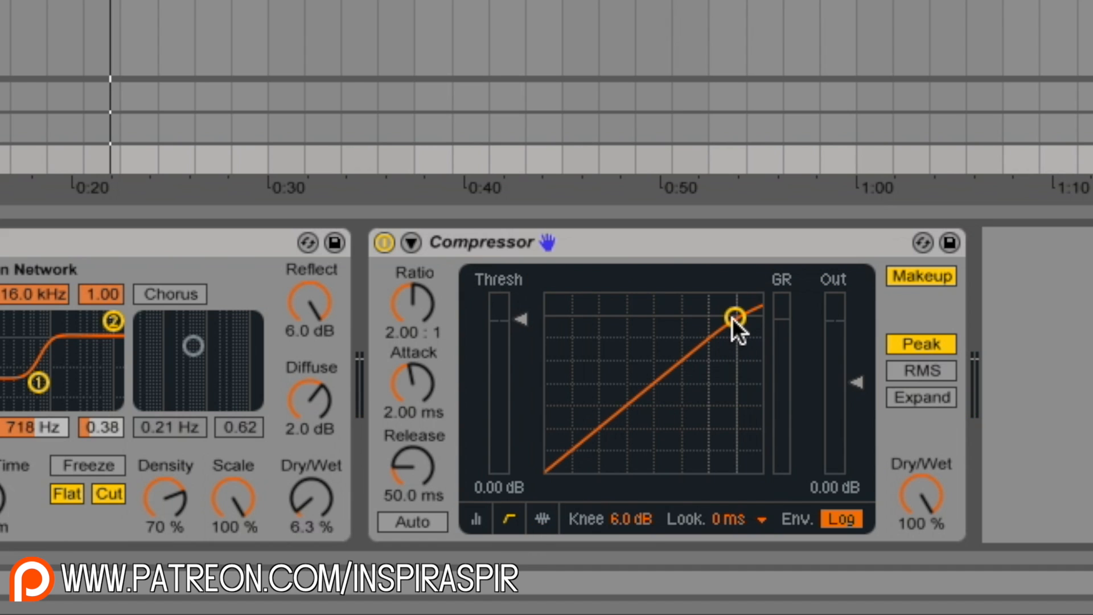
{"action": "left_click_drag", "start_coordinate": [735, 317], "coordinate": [667, 354]}
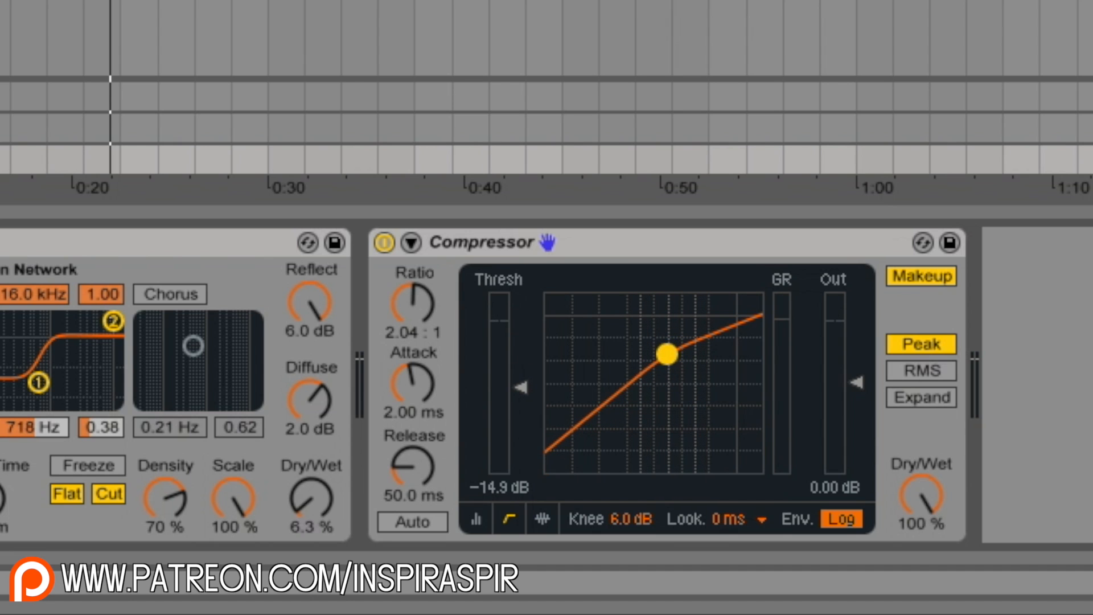
{"action": "left_click", "coordinate": [544, 518]}
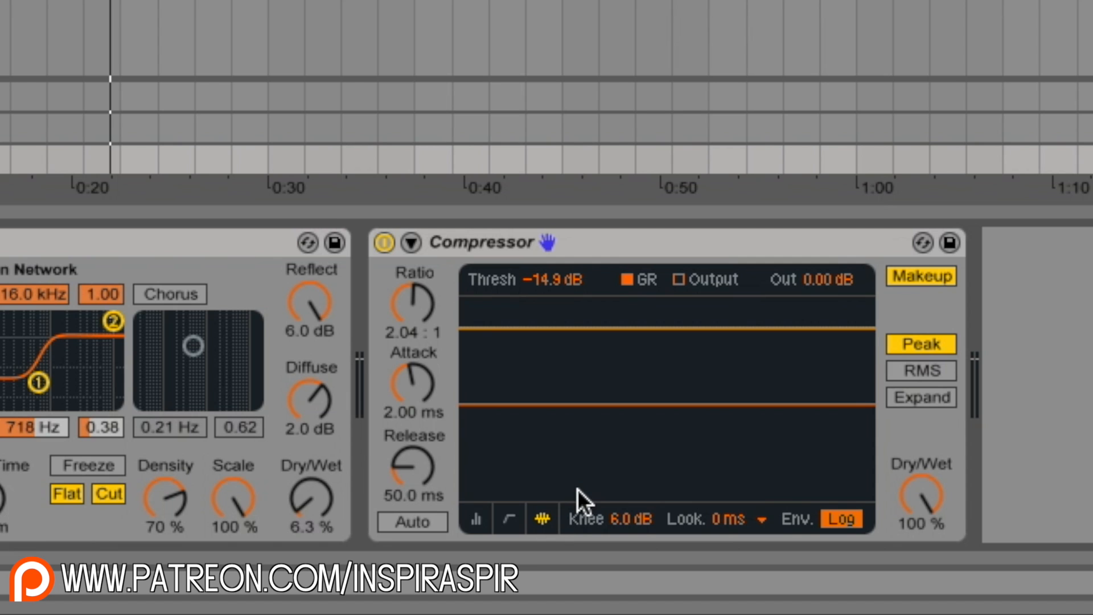
{"action": "key", "text": "space"}
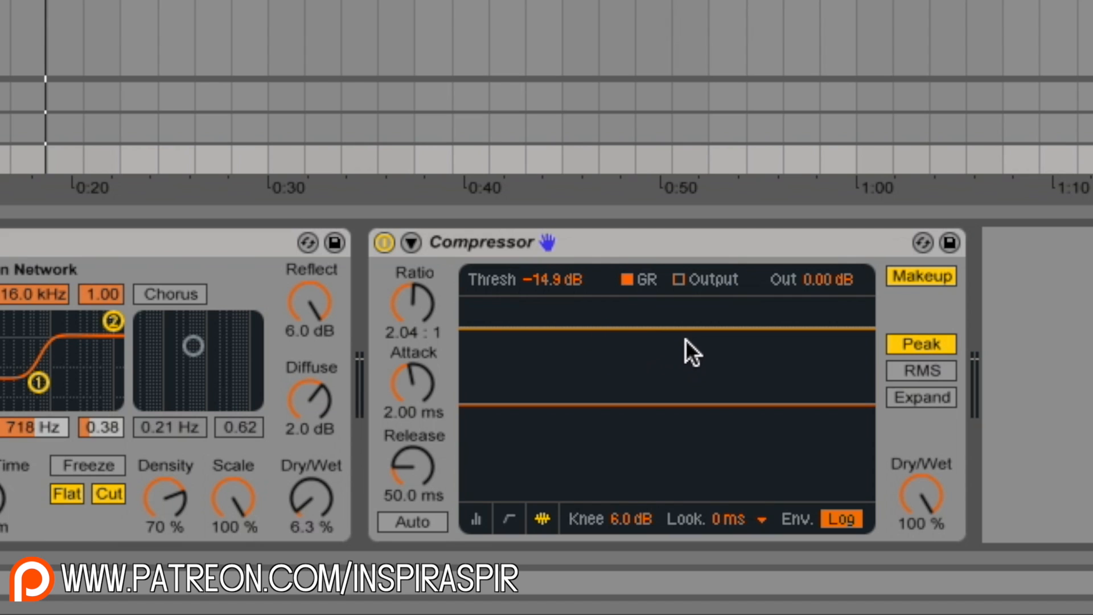
Set the Compressor's release to 106 ms and attack to 10.4 ms, and lower its ratio to 1.62 : 1 during playback
{"action": "left_click_drag", "start_coordinate": [420, 476], "coordinate": [420, 447]}
{"action": "left_click_drag", "start_coordinate": [421, 401], "coordinate": [421, 365]}
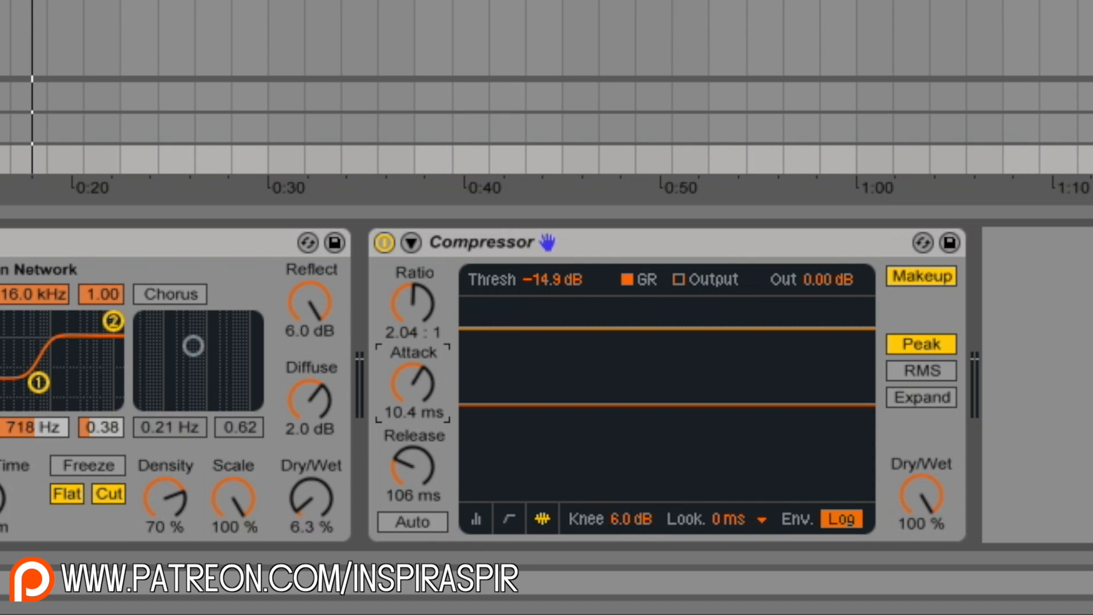
{"action": "key", "text": "space"}
{"action": "left_click_drag", "start_coordinate": [401, 300], "coordinate": [401, 318]}
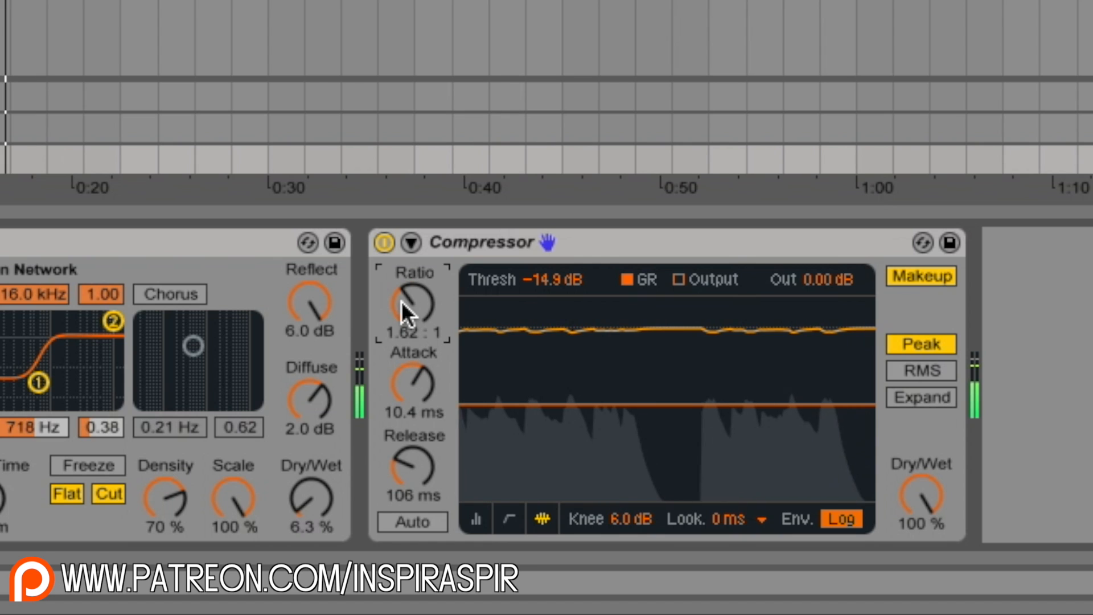
Bypass and reactivate the Compressor repeatedly during playback to compare the sound with and without it
{"action": "left_click", "coordinate": [384, 241]}
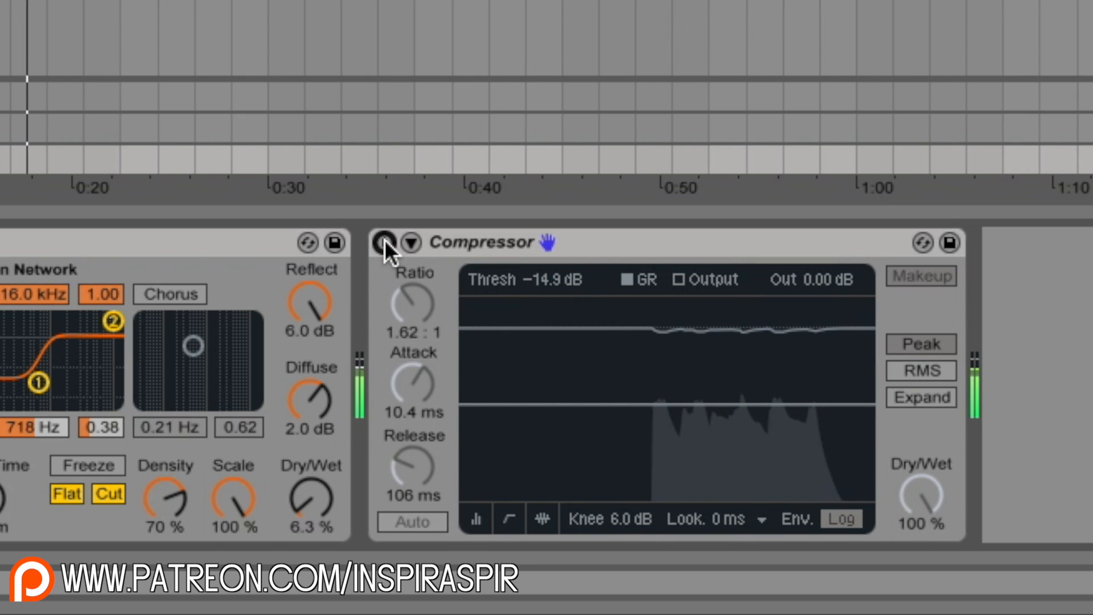
{"action": "left_click", "coordinate": [384, 241]}
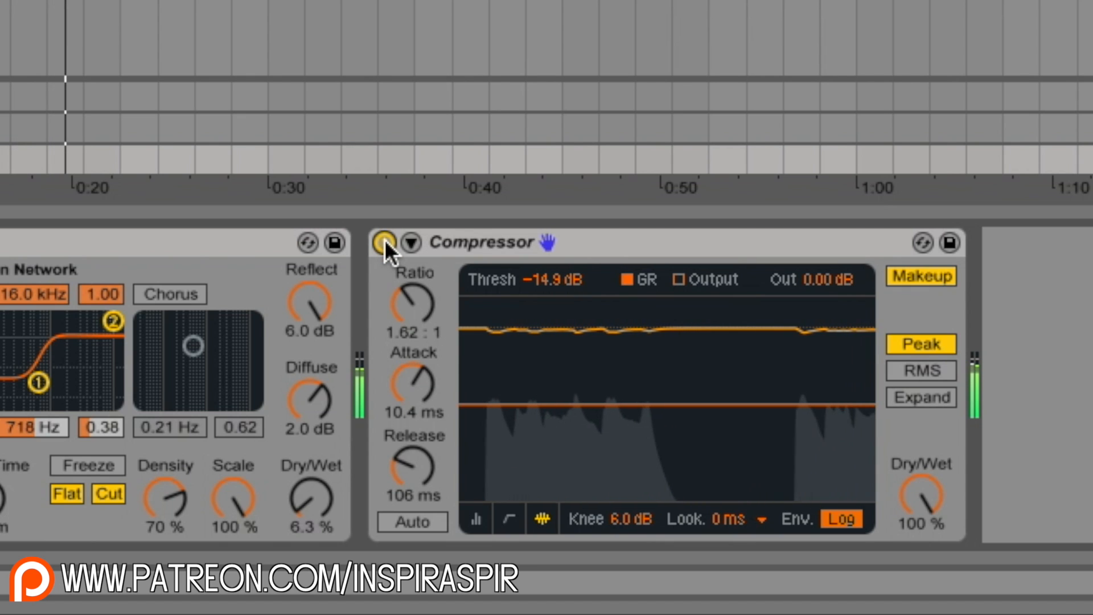
{"action": "left_click", "coordinate": [385, 241]}
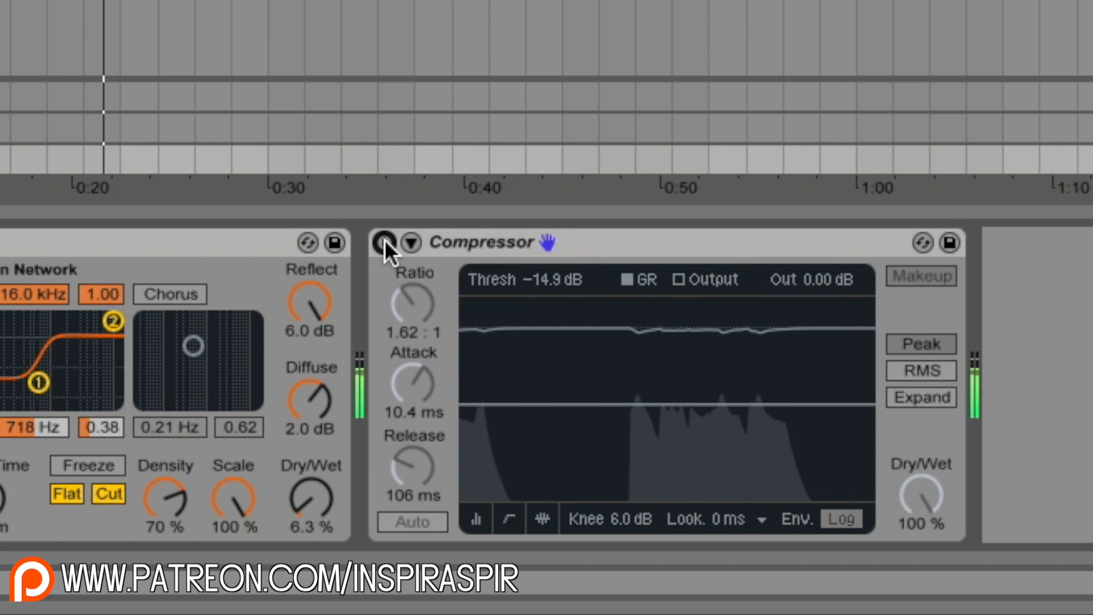
{"action": "left_click", "coordinate": [384, 241]}
Group the Bright Room reverb and the Compressor into one Audio Effect Rack
{"action": "left_click", "coordinate": [198, 240]}
{"action": "left_click", "coordinate": [647, 240], "text": "shift"}
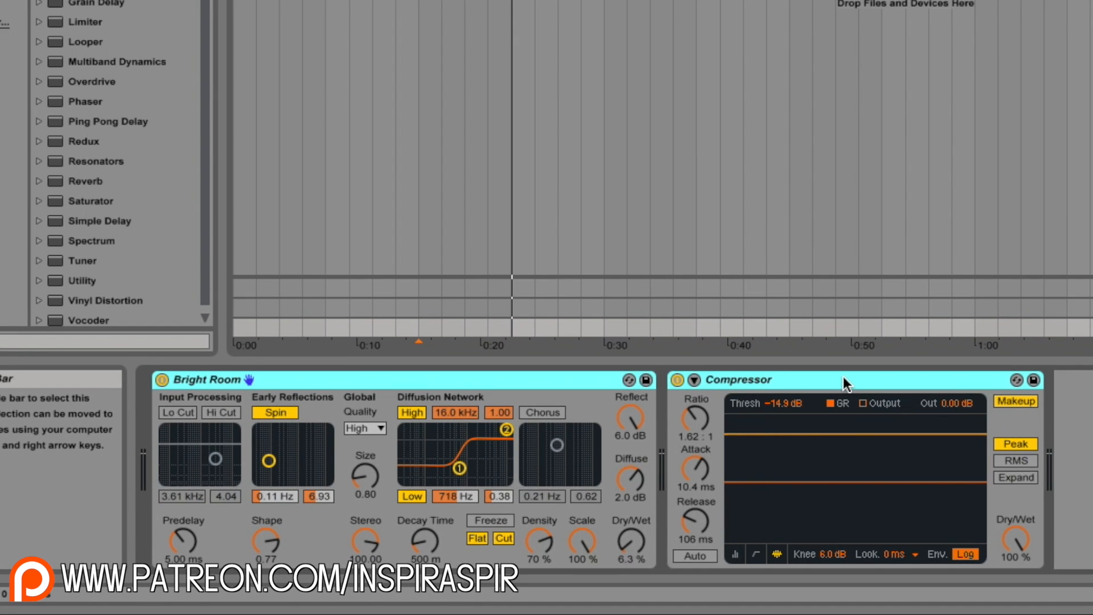
{"action": "key", "text": "ctrl+g"}
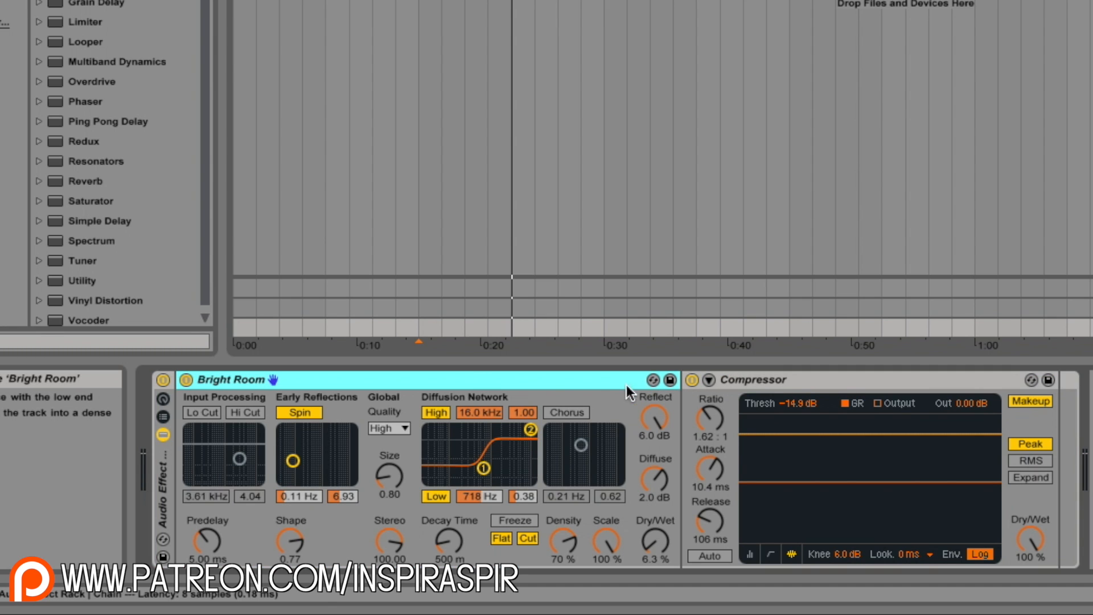
Switch the whole Audio Effect Rack off and on several times, leaving it active
{"action": "left_click", "coordinate": [162, 380]}
{"action": "left_click", "coordinate": [162, 381]}
{"action": "left_click", "coordinate": [162, 380]}
{"action": "left_click", "coordinate": [163, 380]}
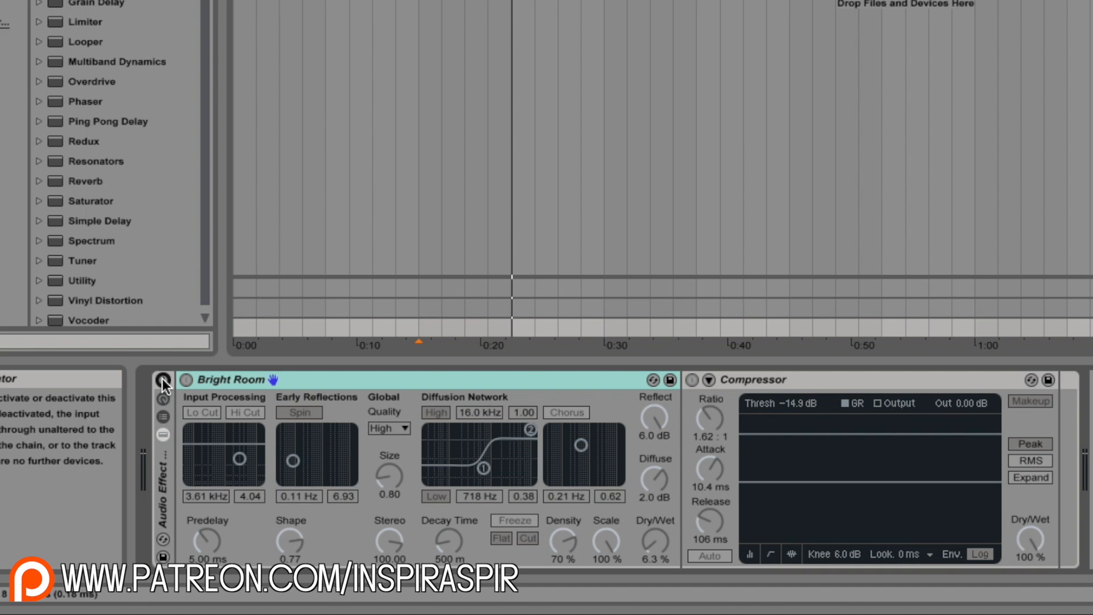
{"action": "left_click", "coordinate": [163, 381]}
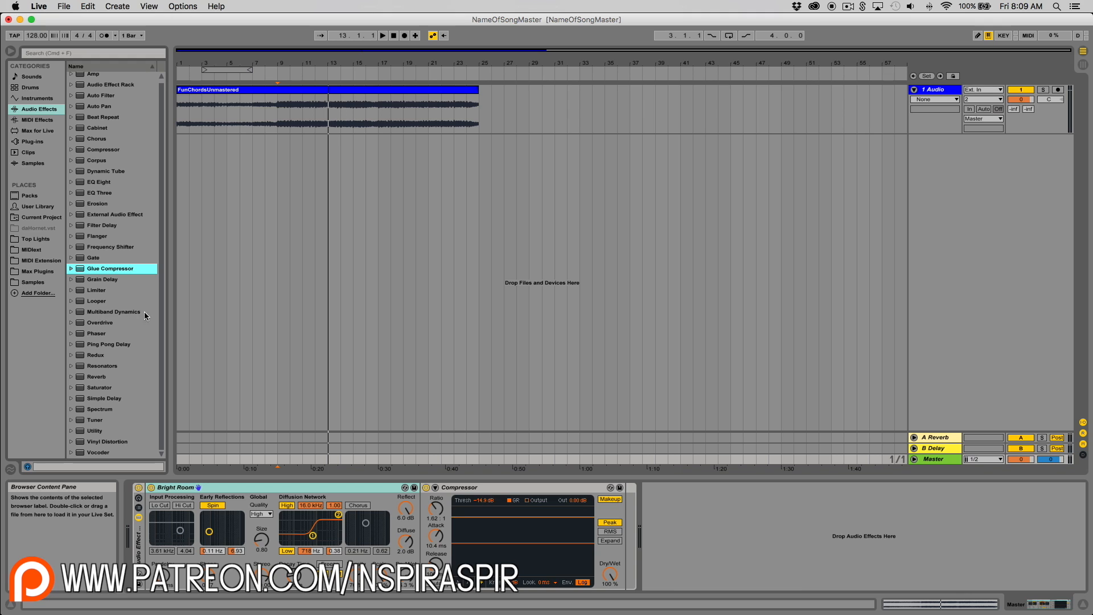
Add Multiband Dynamics after the Compressor inside the rack, then try placing Bright Room behind the Compressor and undo that move
{"action": "left_click_drag", "start_coordinate": [145, 313], "coordinate": [627, 532]}
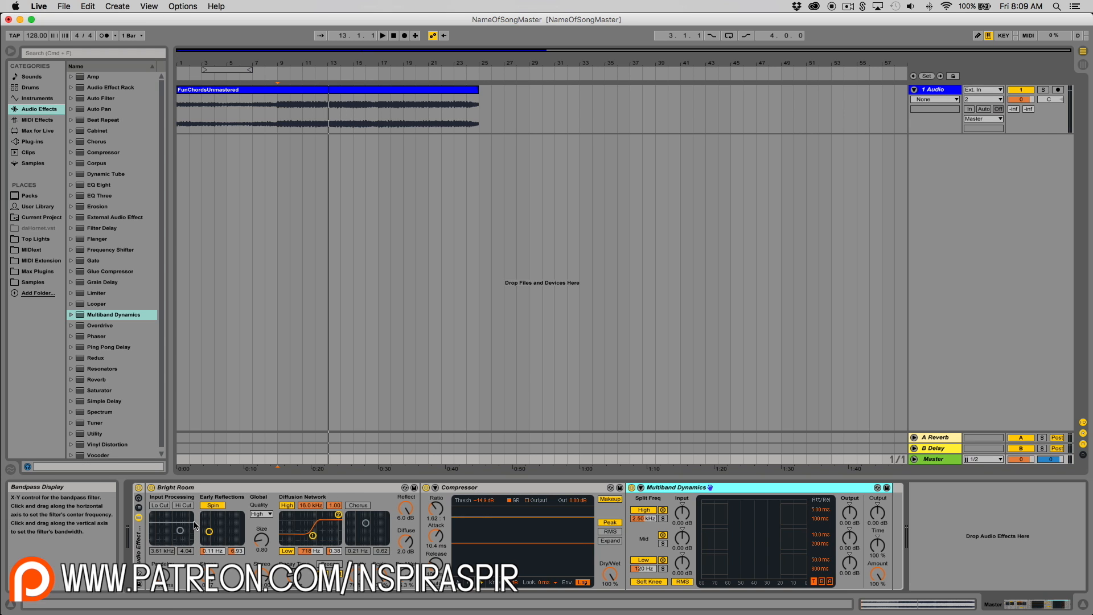
{"action": "left_click_drag", "start_coordinate": [233, 492], "coordinate": [555, 494]}
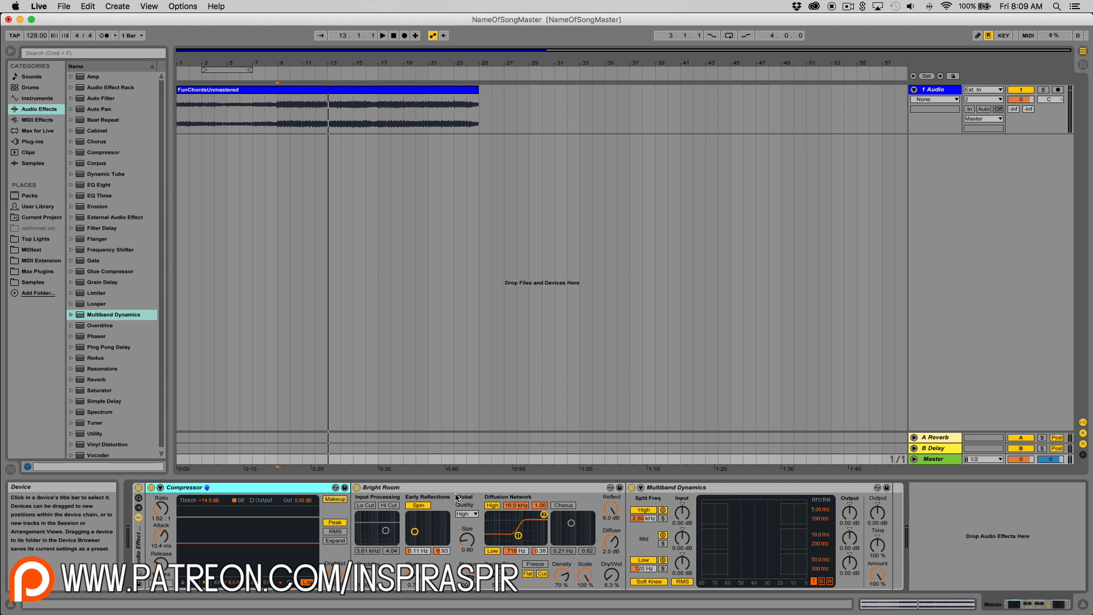
{"action": "key", "text": "super+z"}
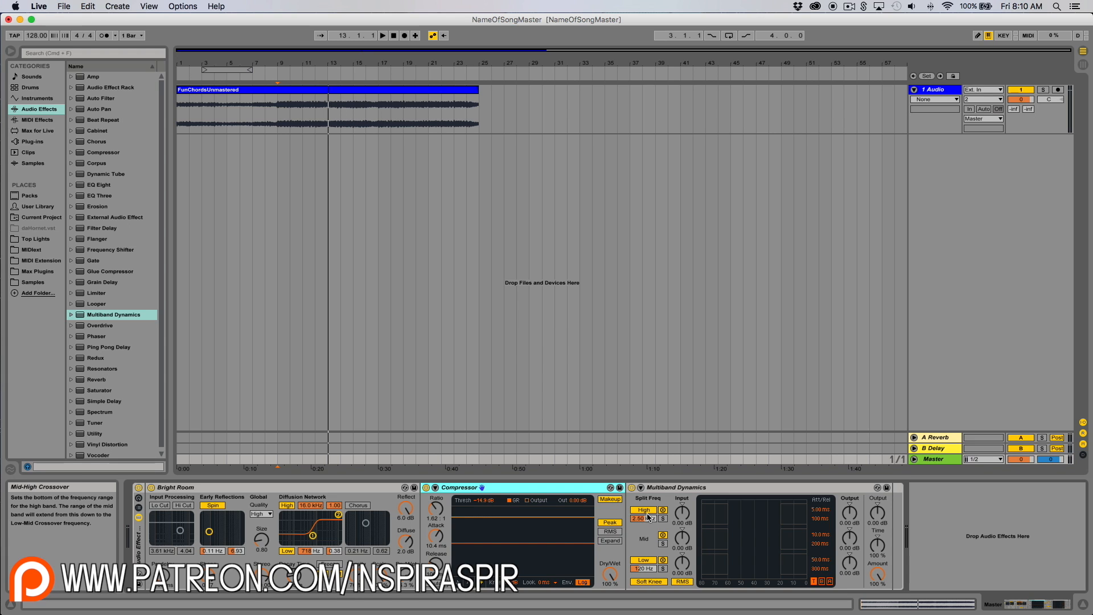
Set the Multiband Dynamics mid-high crossover to 4.84 kHz and the low-mid crossover to 334 Hz
{"action": "left_click_drag", "start_coordinate": [644, 520], "coordinate": [644, 506]}
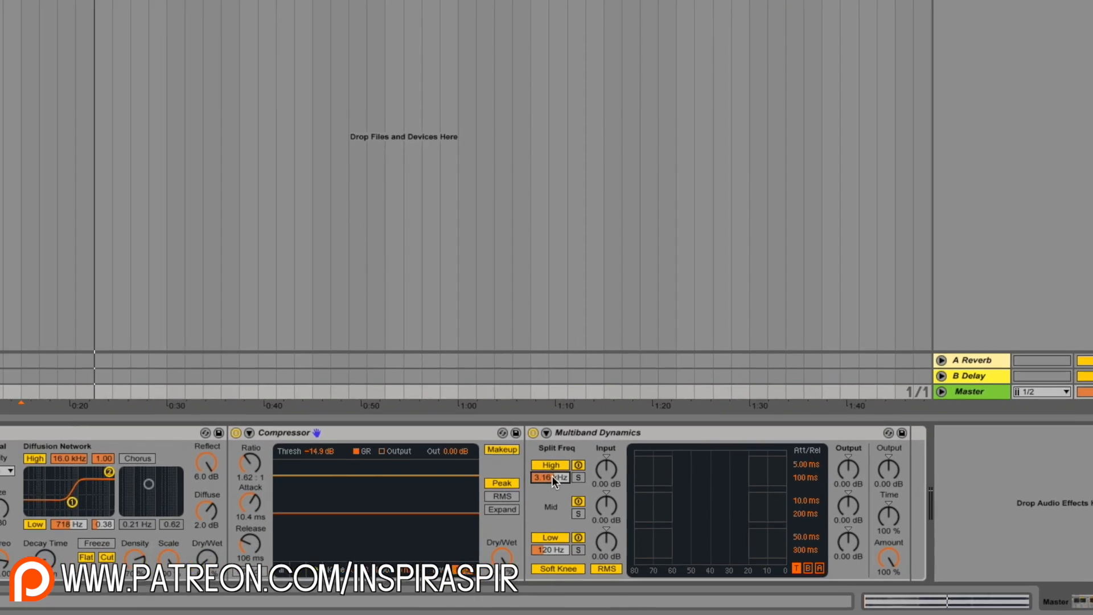
{"action": "left_click_drag", "start_coordinate": [644, 520], "coordinate": [645, 535]}
{"action": "mouse_move", "coordinate": [347, 389]}
{"action": "left_mouse_down"}
{"action": "mouse_move", "coordinate": [347, 357]}
{"action": "mouse_move", "coordinate": [347, 370]}
{"action": "left_mouse_up"}
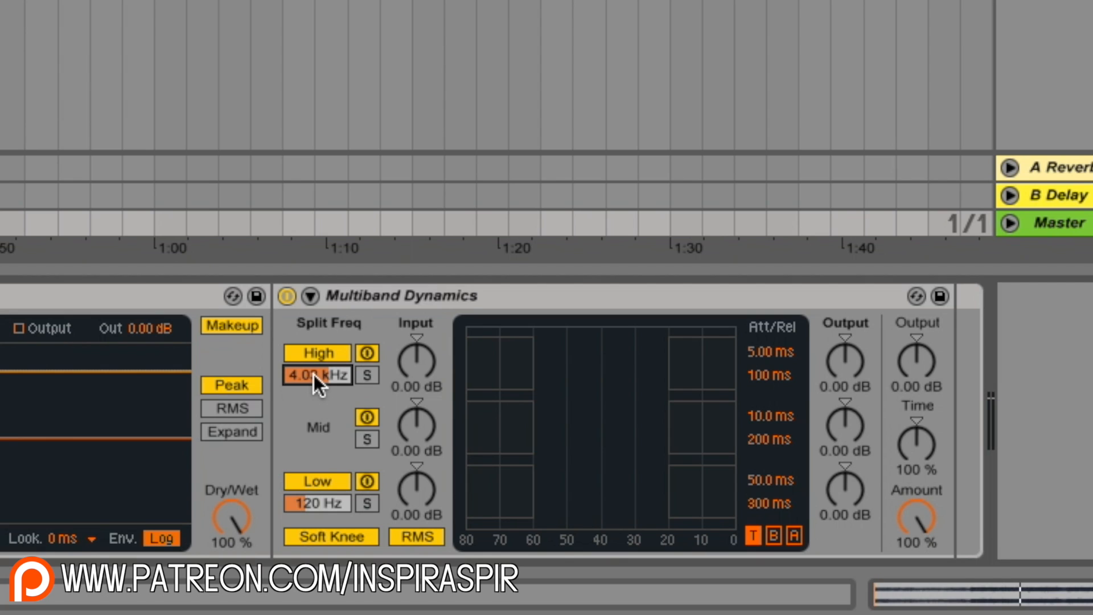
{"action": "left_click_drag", "start_coordinate": [313, 375], "coordinate": [330, 371]}
{"action": "left_click_drag", "start_coordinate": [326, 374], "coordinate": [326, 373]}
{"action": "left_click_drag", "start_coordinate": [327, 508], "coordinate": [327, 470]}
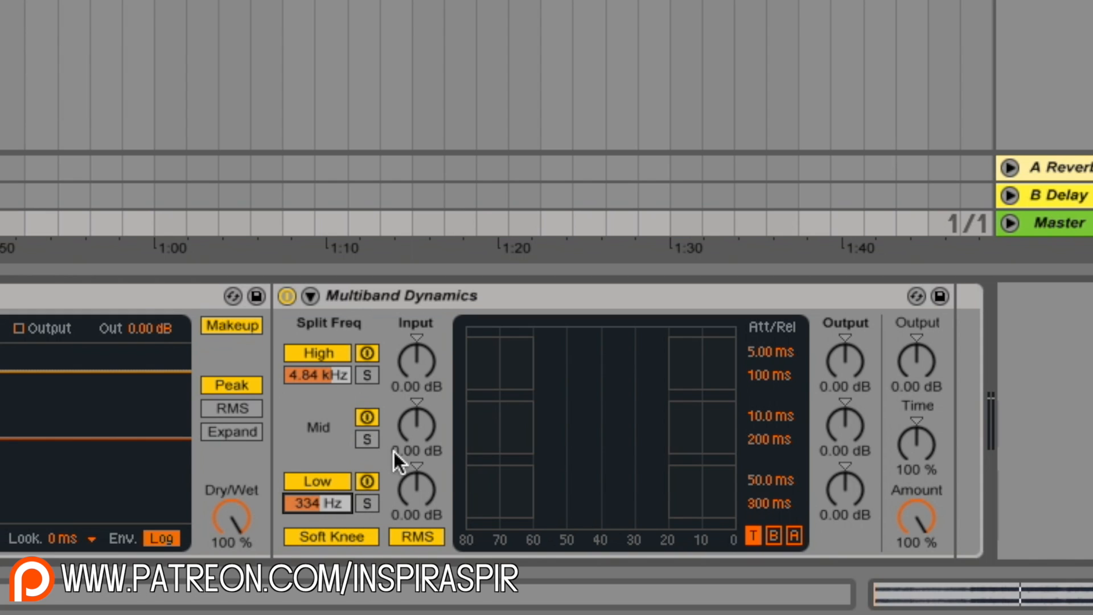
{"action": "left_click", "coordinate": [330, 375]}
{"action": "left_click", "coordinate": [321, 503]}
{"action": "left_click", "coordinate": [319, 382]}
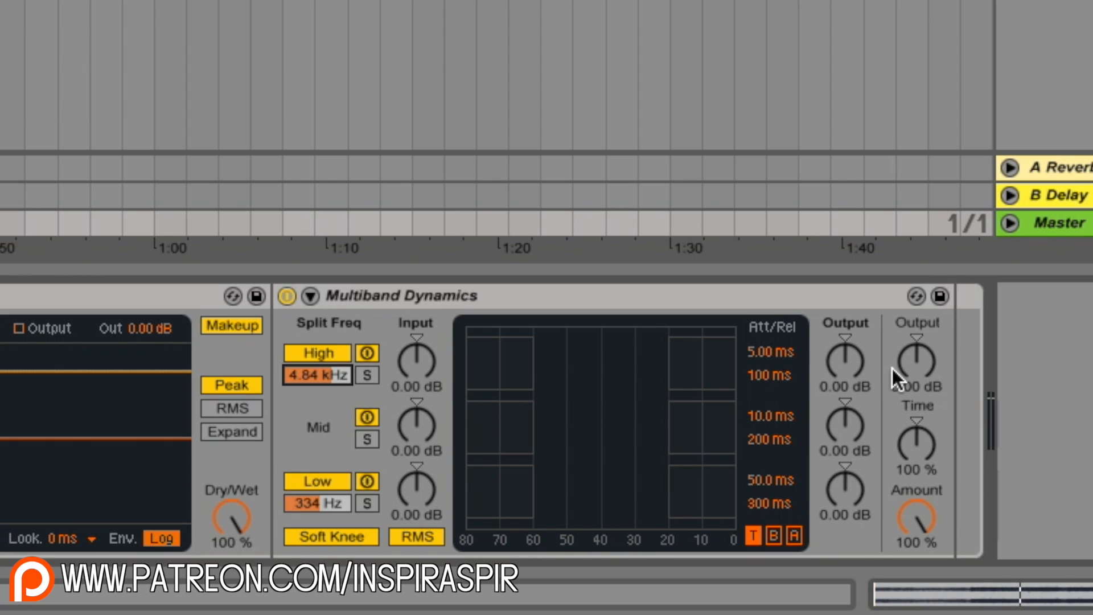
{"action": "mouse_move", "coordinate": [906, 502]}
{"action": "left_mouse_down"}
{"action": "mouse_move", "coordinate": [908, 535]}
{"action": "mouse_move", "coordinate": [917, 508]}
{"action": "left_mouse_up"}
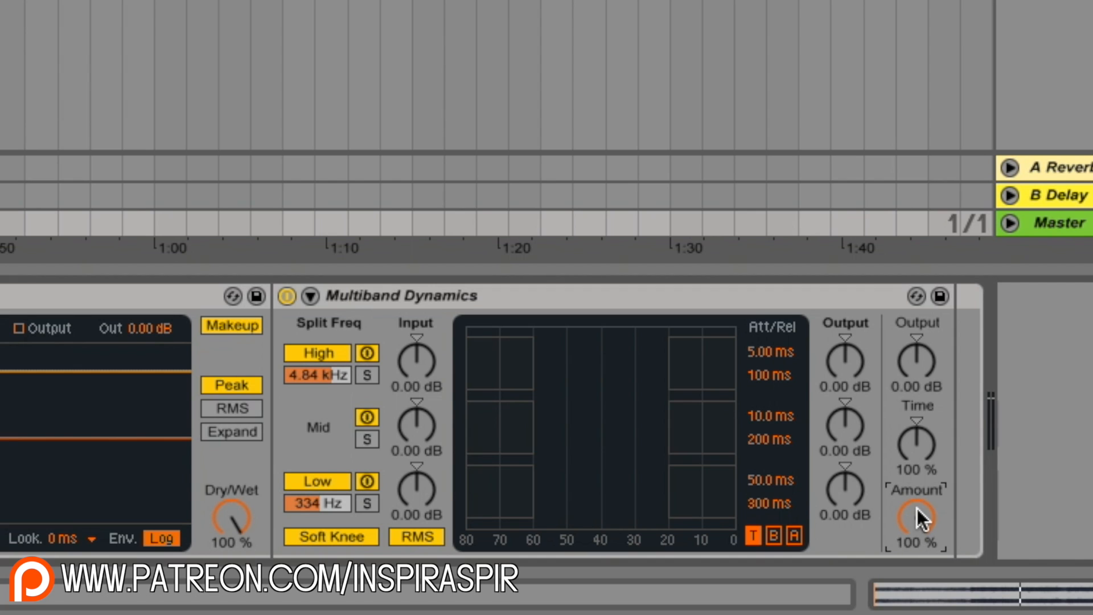
{"action": "left_click", "coordinate": [223, 97]}
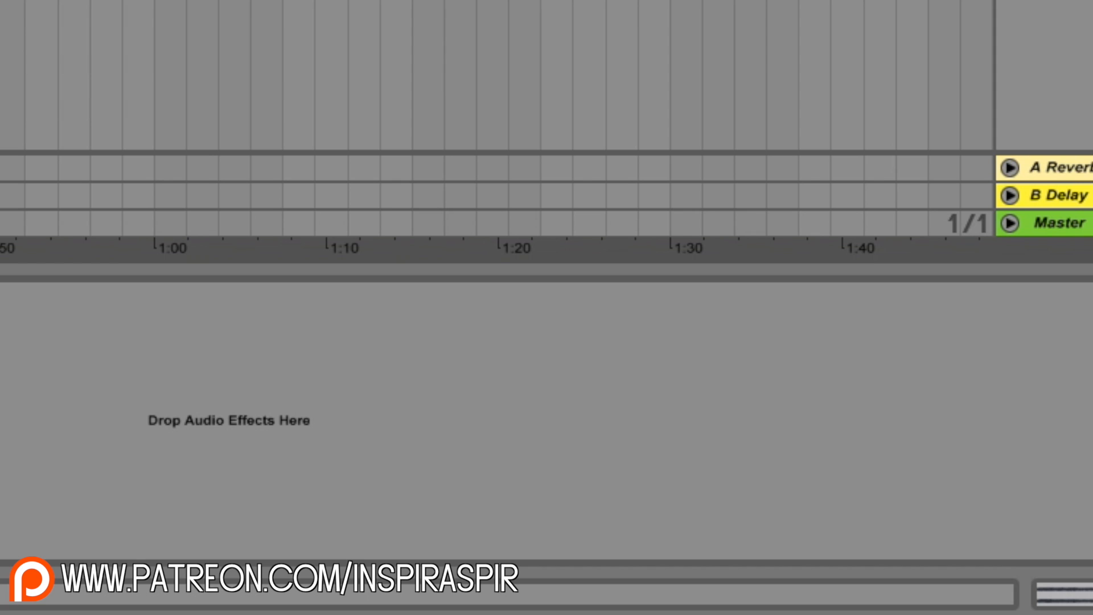
{"action": "left_click", "coordinate": [1060, 223]}
{"action": "left_click", "coordinate": [515, 374]}
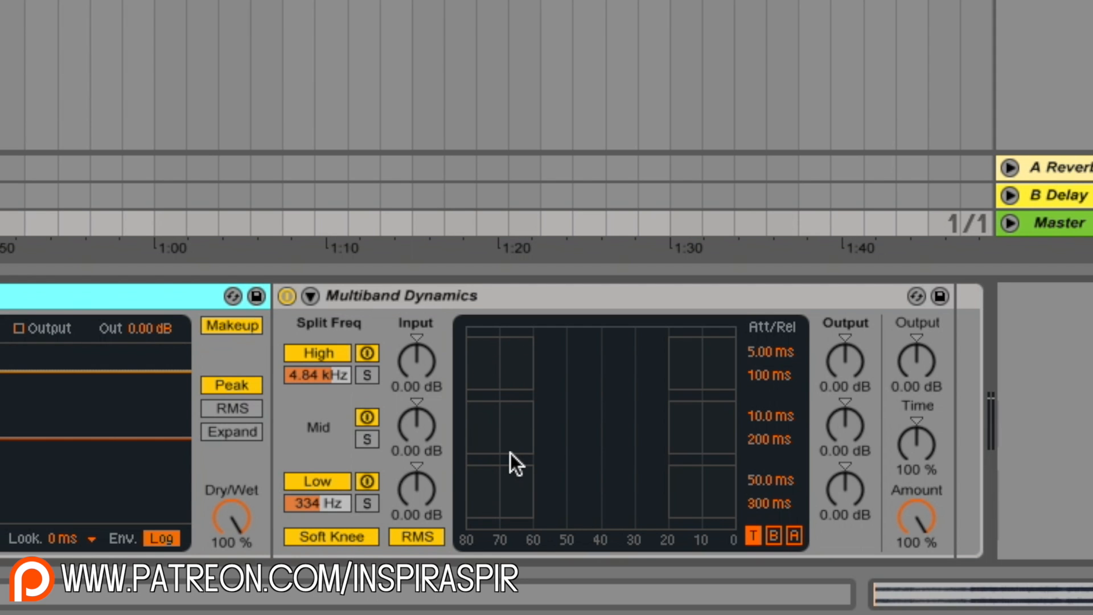
Play the song for a while and examine the level meters of the three Multiband Dynamics bands
{"action": "key", "text": "space"}
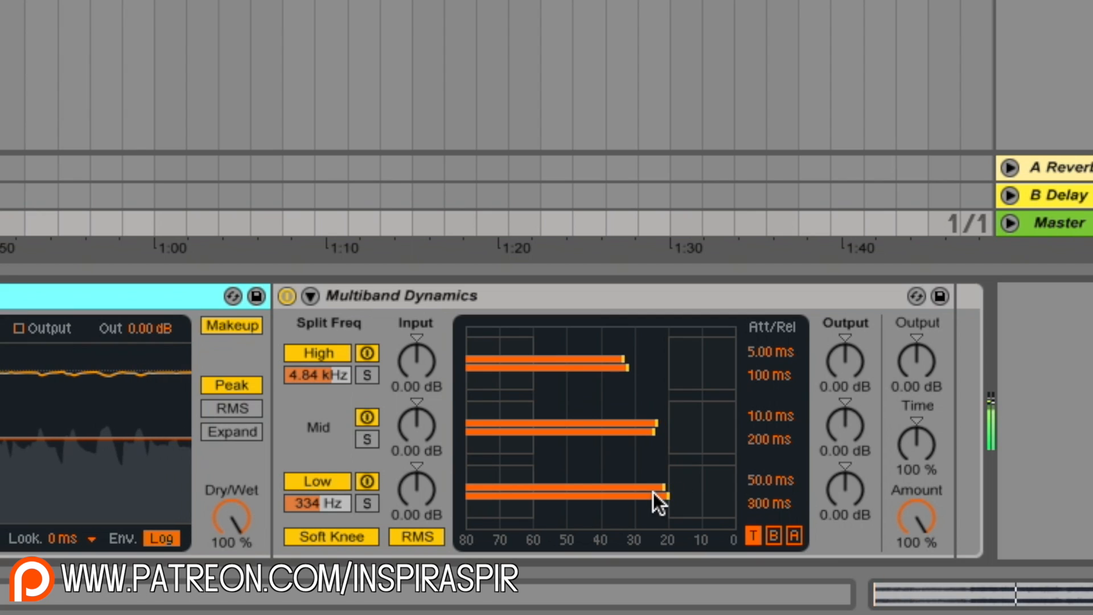
{"action": "key", "text": "space"}
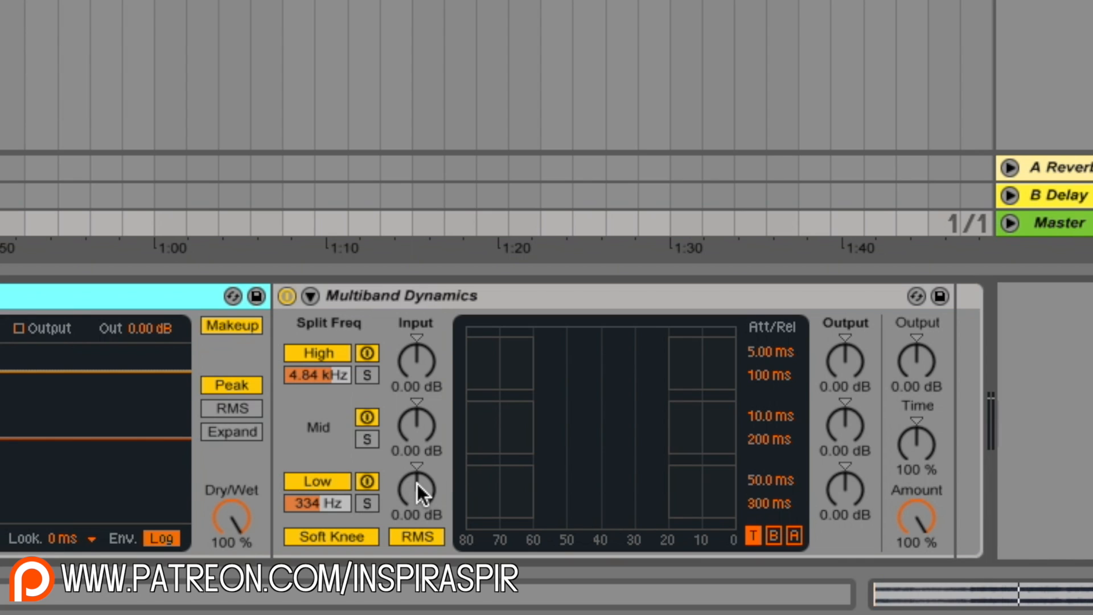
{"action": "left_click", "coordinate": [415, 482]}
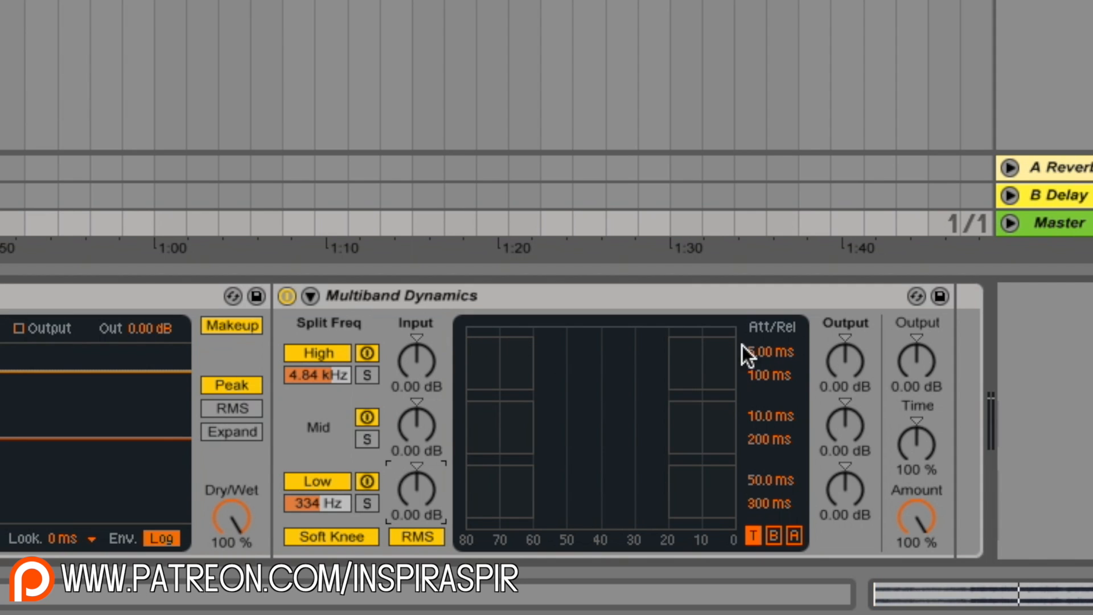
Try lowering the high band's output in Multiband Dynamics to -24.0 dB during playback, then reset it to its default
{"action": "key", "text": "space"}
{"action": "mouse_move", "coordinate": [837, 363]}
{"action": "left_mouse_down"}
{"action": "mouse_move", "coordinate": [837, 222]}
{"action": "mouse_move", "coordinate": [838, 356]}
{"action": "left_mouse_up"}
{"action": "key", "text": "space"}
{"action": "left_click_drag", "start_coordinate": [838, 356], "coordinate": [838, 469]}
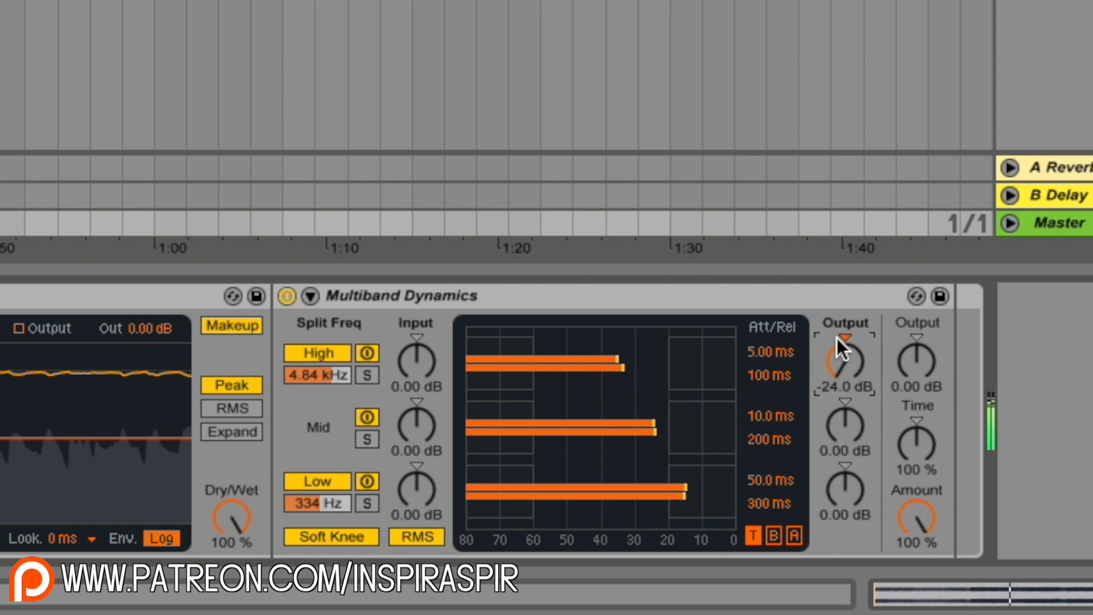
{"action": "key", "text": "Delete"}
{"action": "key", "text": "space"}
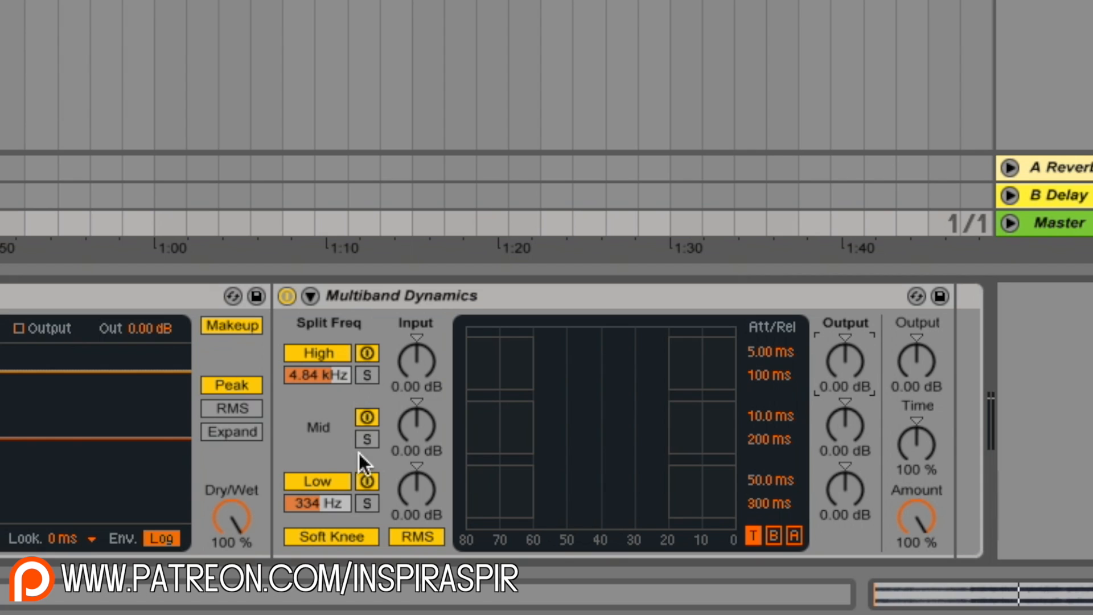
Solo the mid band of Multiband Dynamics and set its input to 1.70 dB and its output to 1.50 dB during playback
{"action": "left_click", "coordinate": [366, 438]}
{"action": "key", "text": "space"}
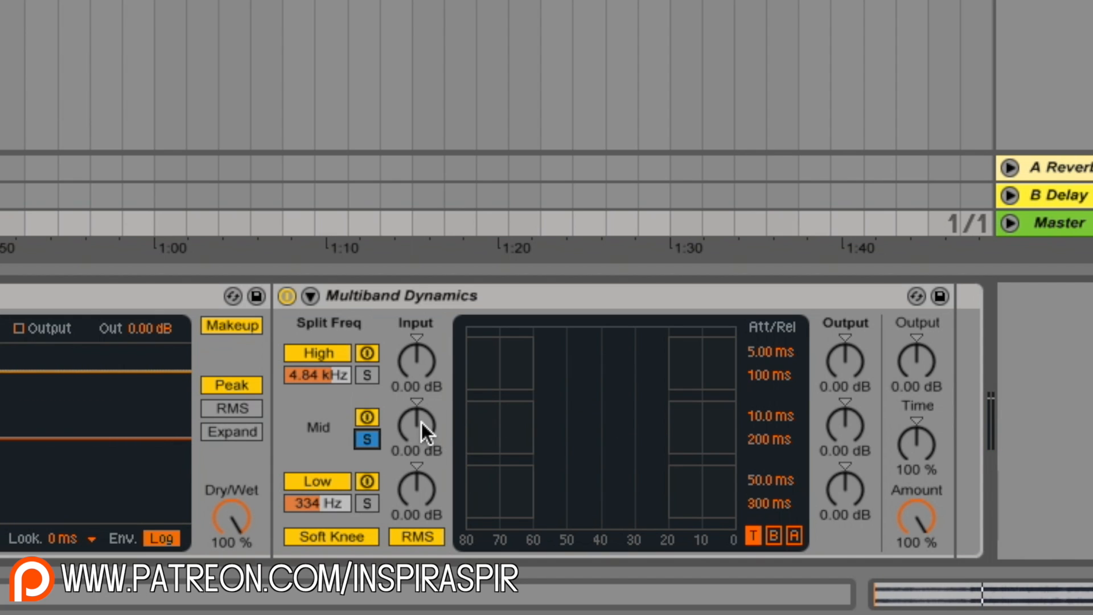
{"action": "left_click_drag", "start_coordinate": [421, 422], "coordinate": [418, 419]}
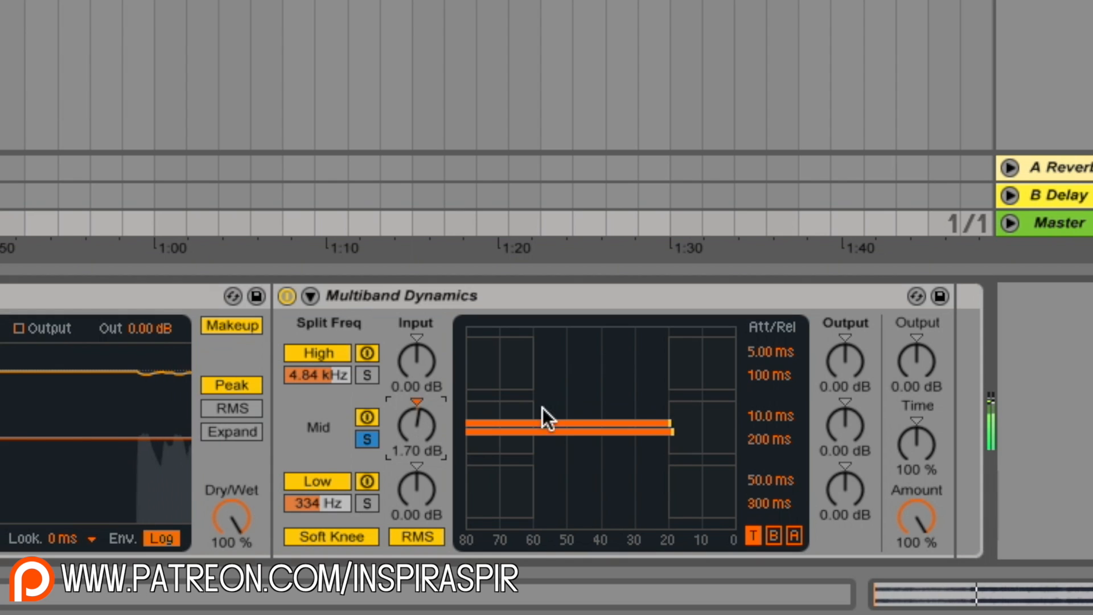
{"action": "left_click_drag", "start_coordinate": [843, 422], "coordinate": [843, 413]}
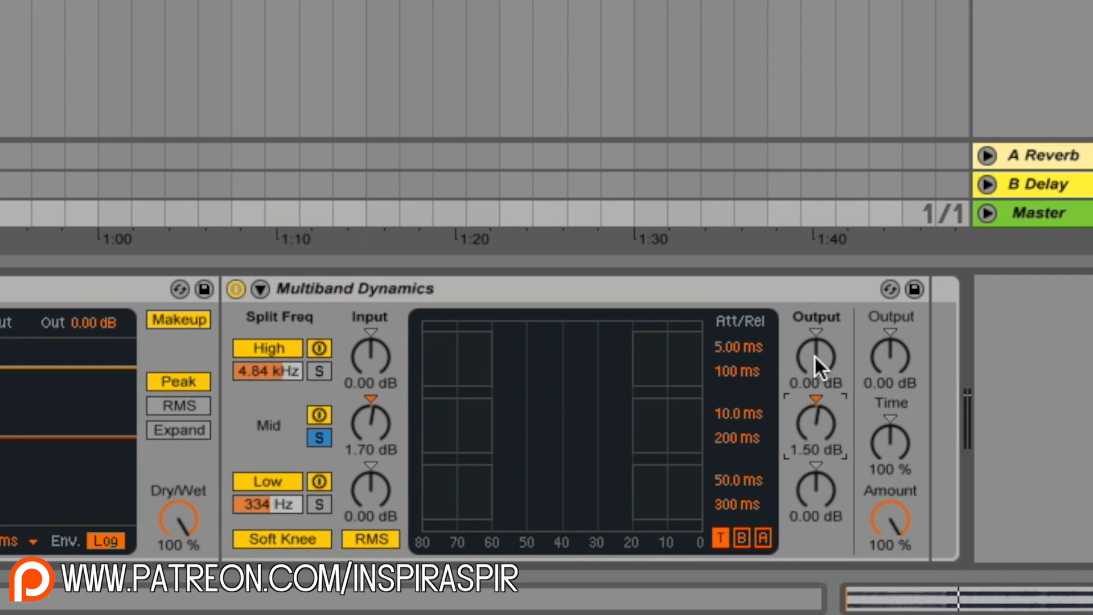
Set the high band's input to 2.10 dB and its output to 1.10 dB, and unsolo the mid band
{"action": "left_click_drag", "start_coordinate": [370, 347], "coordinate": [371, 334]}
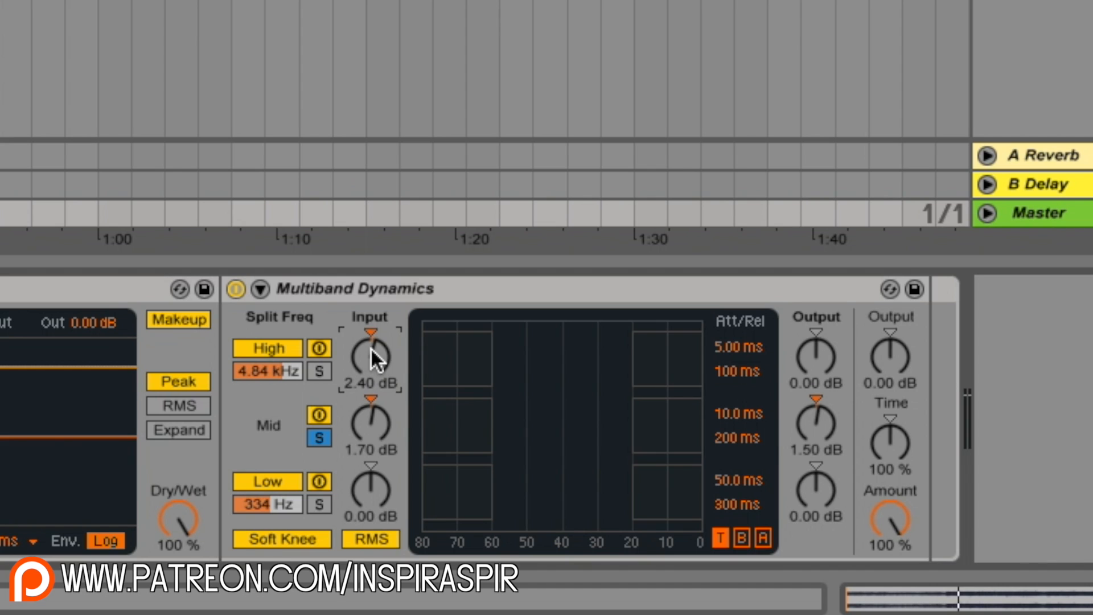
{"action": "left_click_drag", "start_coordinate": [368, 344], "coordinate": [383, 343]}
{"action": "left_click", "coordinate": [319, 437]}
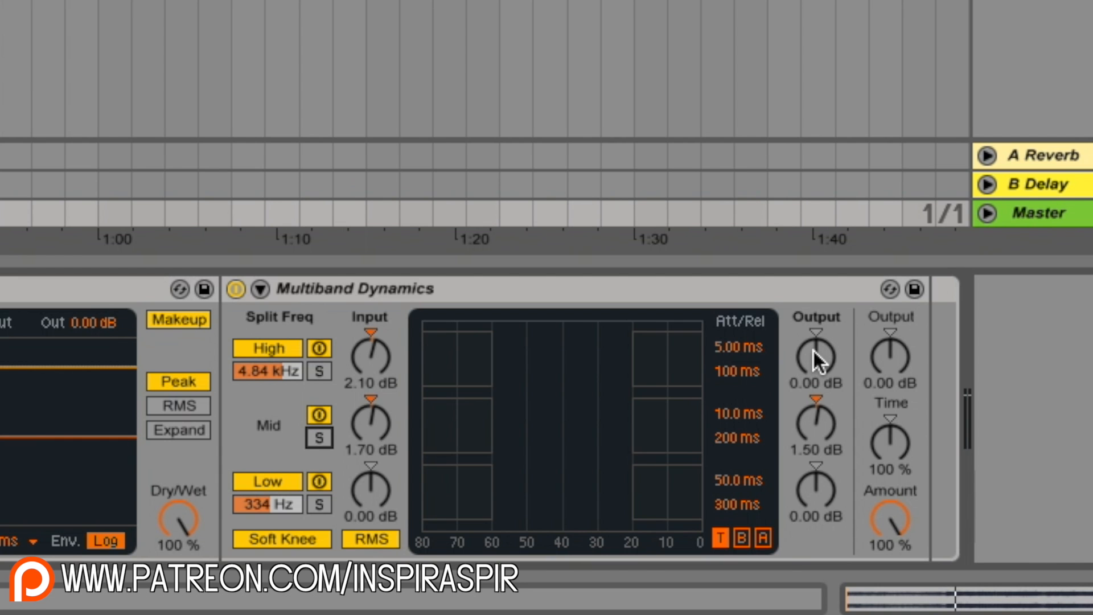
{"action": "left_click_drag", "start_coordinate": [810, 348], "coordinate": [809, 337]}
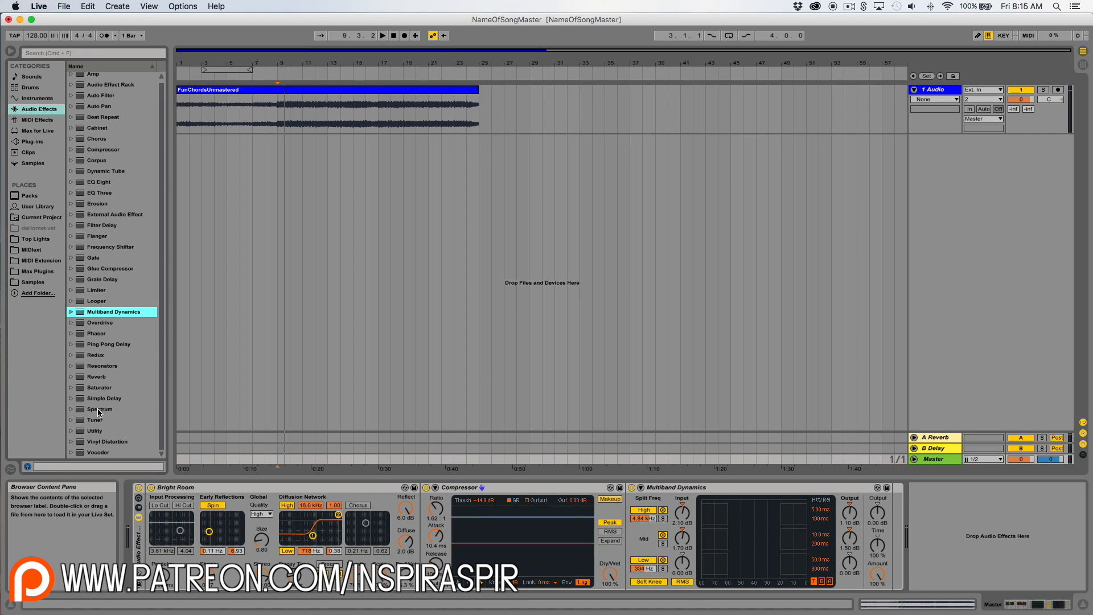
Add a Spectrum analyzer after the Audio Effect Rack on the Master track
{"action": "left_click_drag", "start_coordinate": [98, 409], "coordinate": [962, 529]}
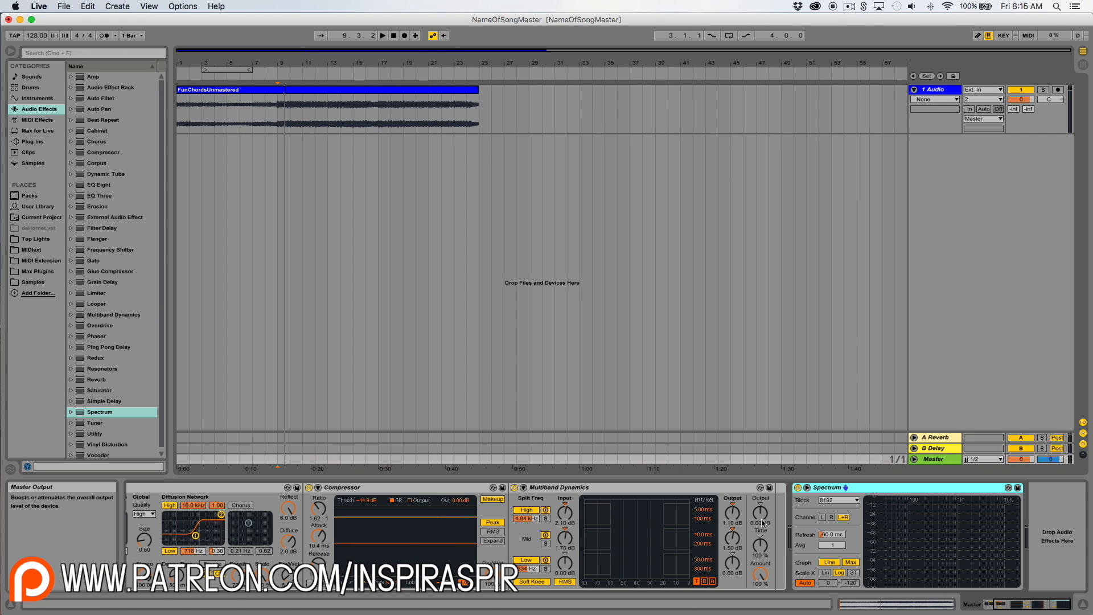
{"action": "scroll", "coordinate": [634, 520], "scroll_direction": "left", "scroll_amount": 5}
{"action": "scroll", "coordinate": [312, 532], "scroll_direction": "right", "scroll_amount": 5}
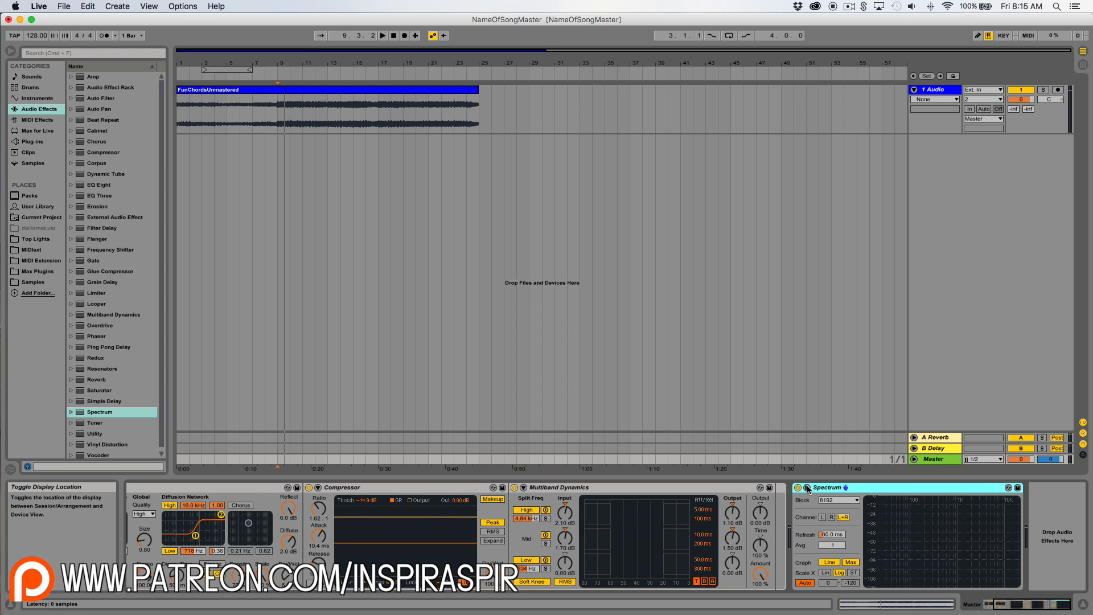
Expand the Spectrum display out of its device and enlarge it over the whole arrangement area while the song plays
{"action": "key", "text": "space"}
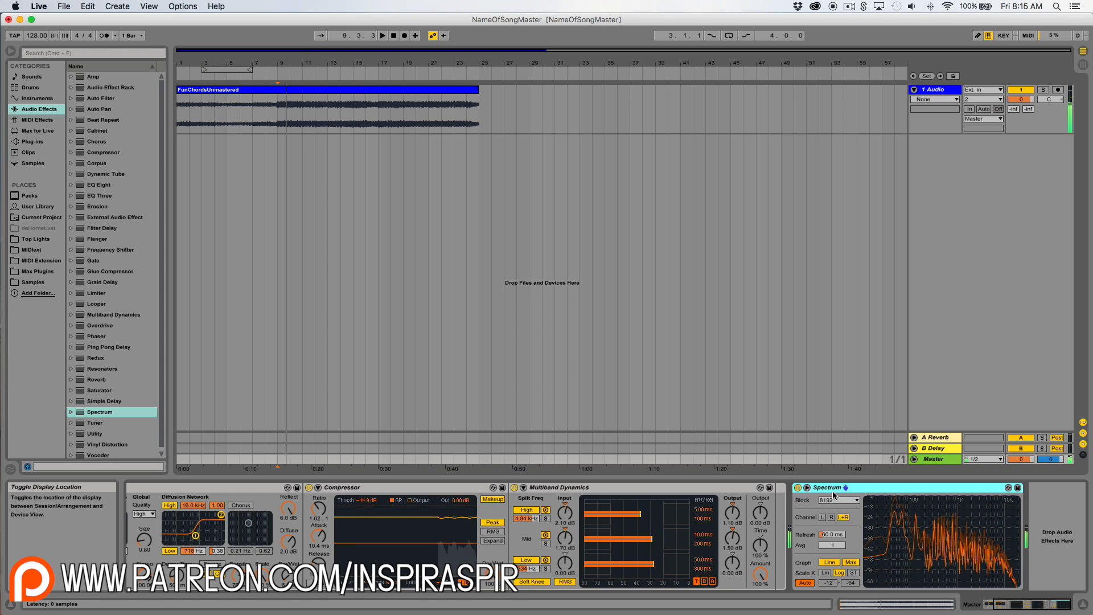
{"action": "left_click", "coordinate": [807, 487]}
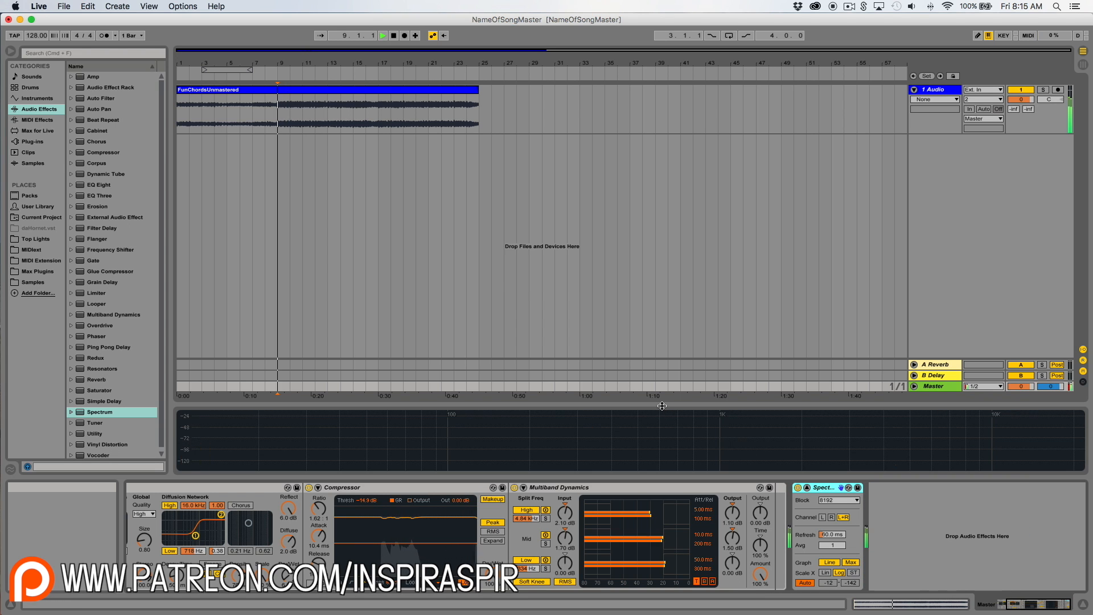
{"action": "left_click_drag", "start_coordinate": [659, 404], "coordinate": [623, 120]}
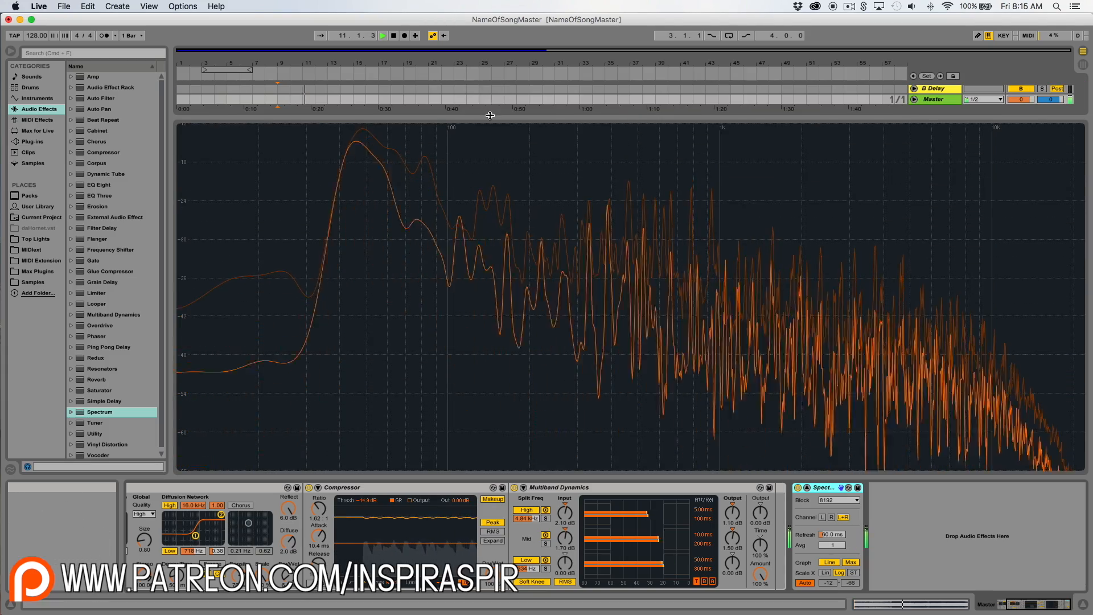
{"action": "left_click_drag", "start_coordinate": [598, 119], "coordinate": [500, 5]}
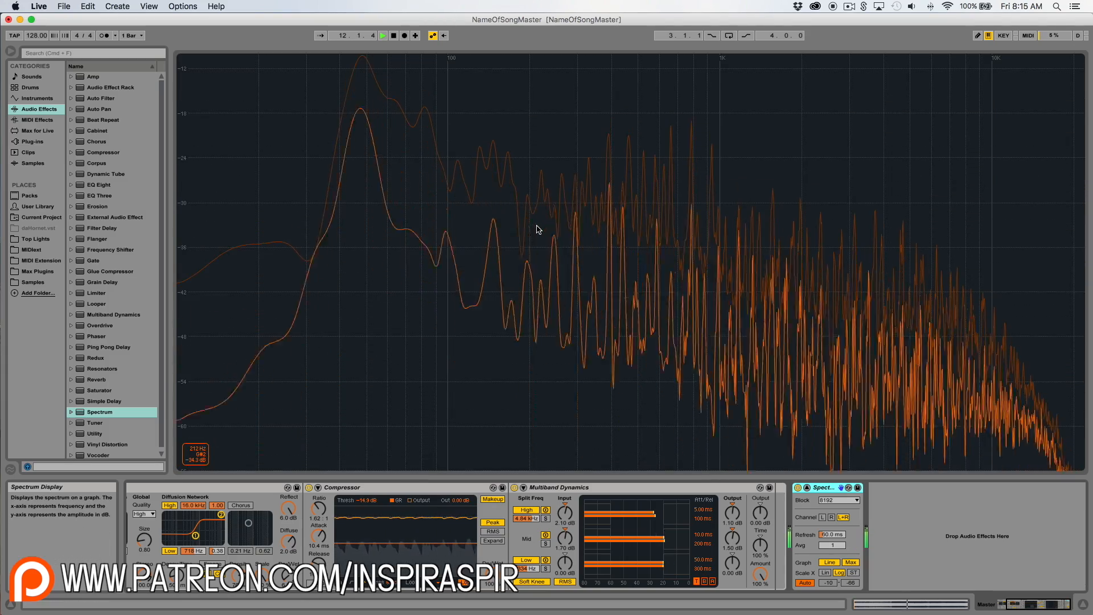
{"action": "key", "text": "space"}
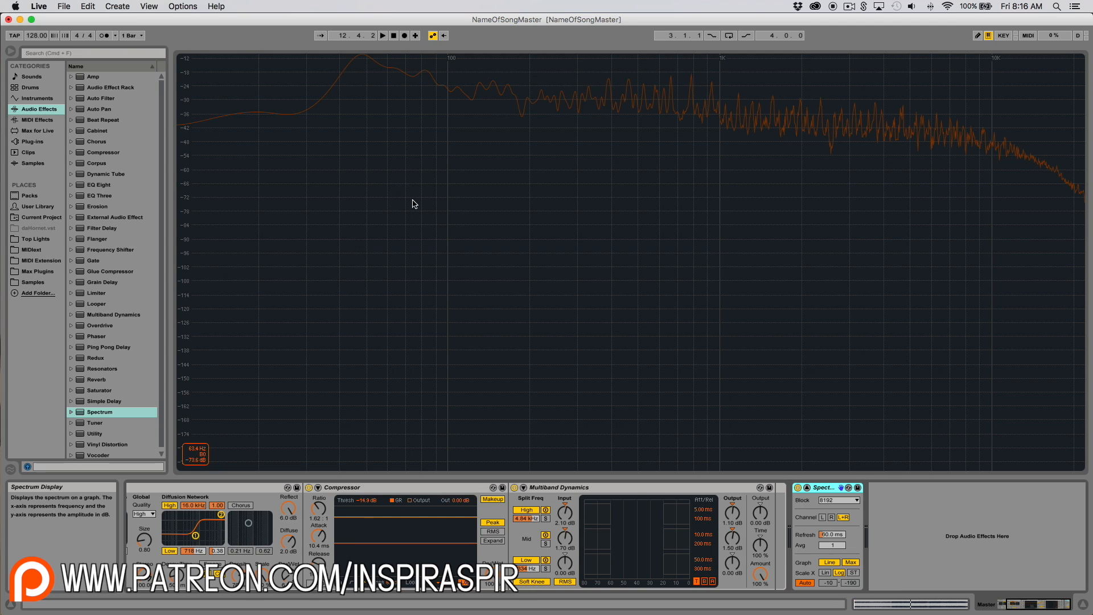
Play the song against the Spectrum display, then set the Multiband Dynamics high band output to 4.80 dB and the overall output to 1.40 dB
{"action": "key", "text": "space"}
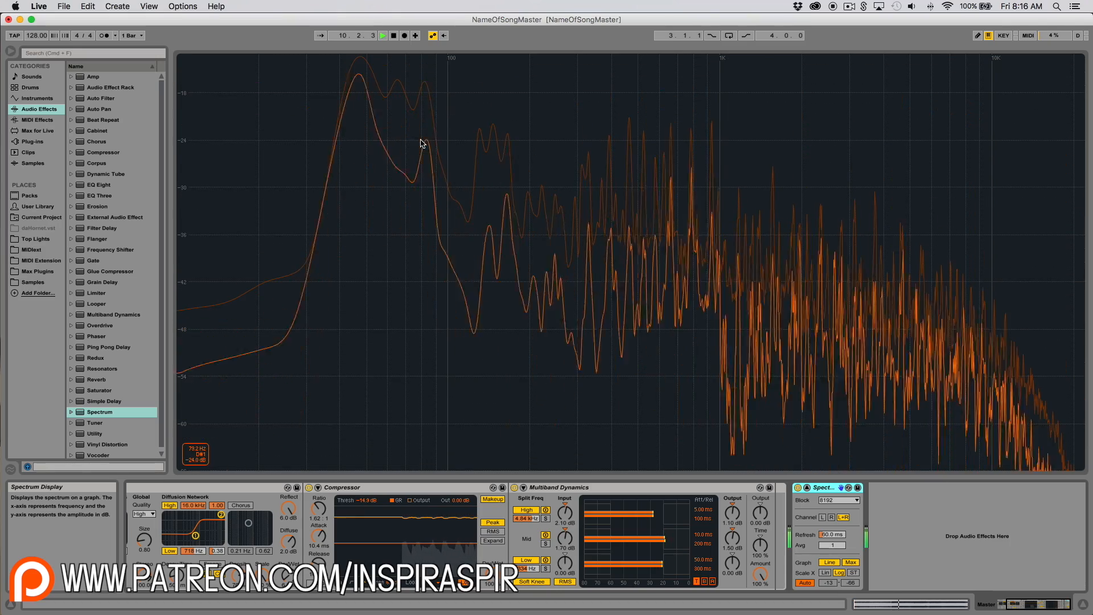
{"action": "key", "text": "space"}
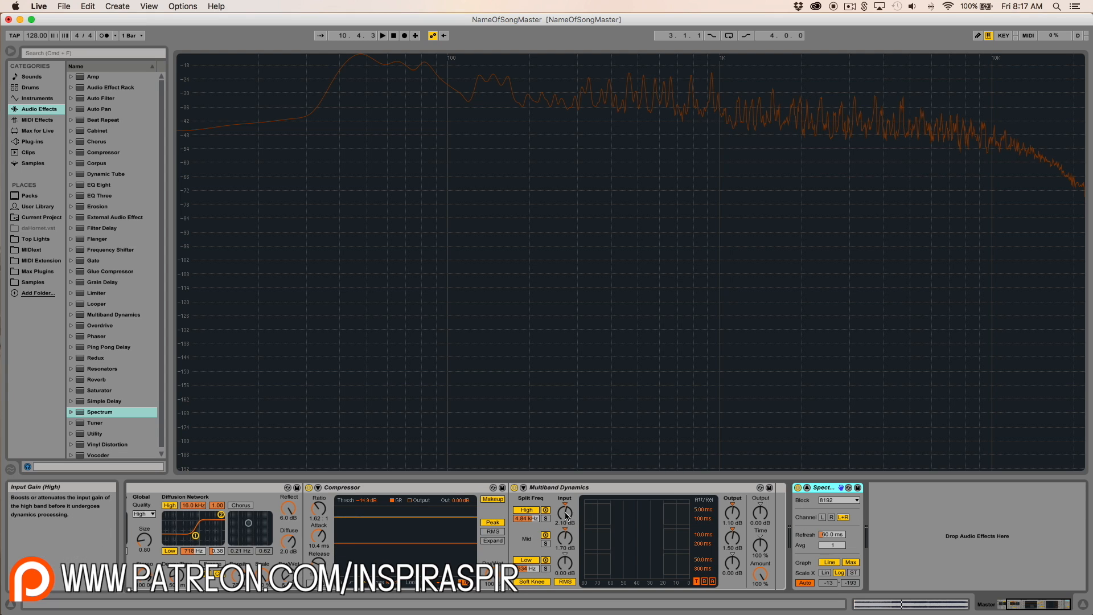
{"action": "left_click_drag", "start_coordinate": [732, 514], "coordinate": [732, 489]}
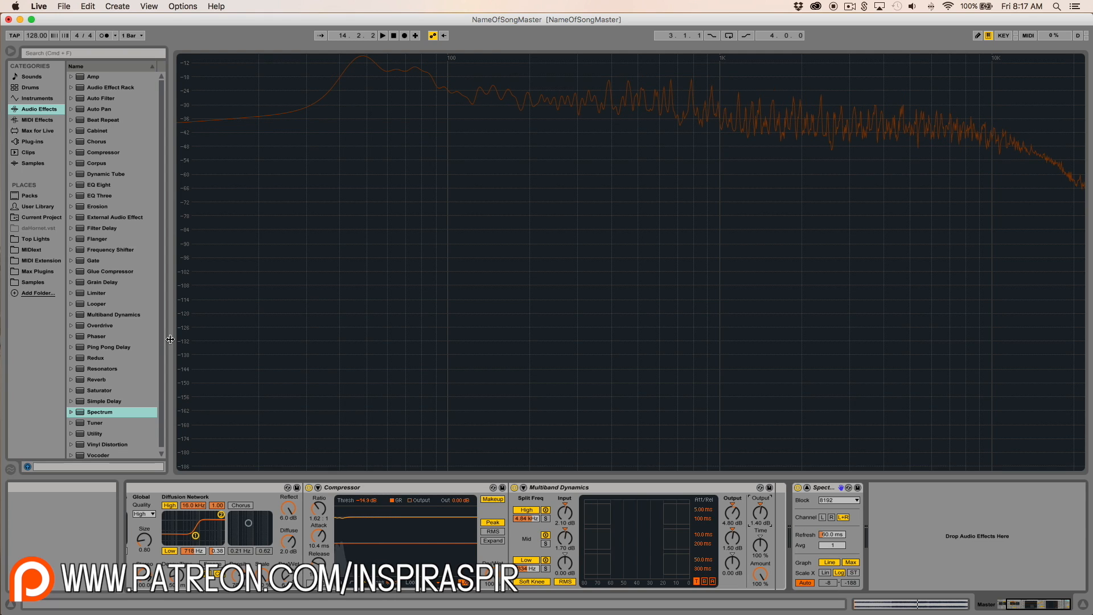
Add a Limiter after Multiband Dynamics in the rack, then insert the Saturator preset A Bit Warmer in front of it
{"action": "left_click_drag", "start_coordinate": [103, 296], "coordinate": [769, 524]}
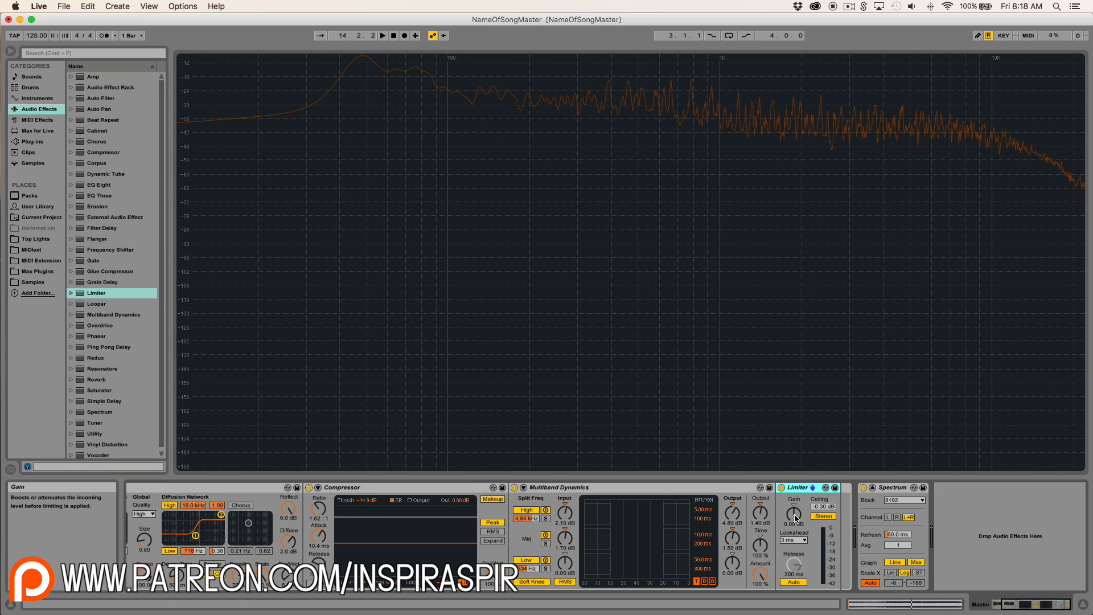
{"action": "key", "text": "space"}
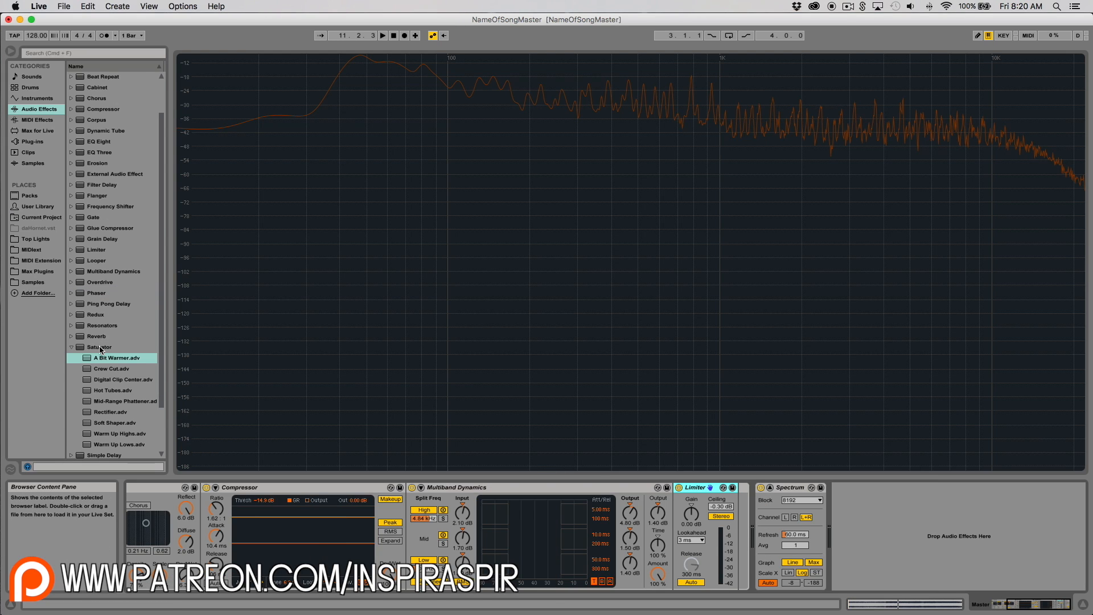
{"action": "left_click_drag", "start_coordinate": [114, 358], "coordinate": [669, 526]}
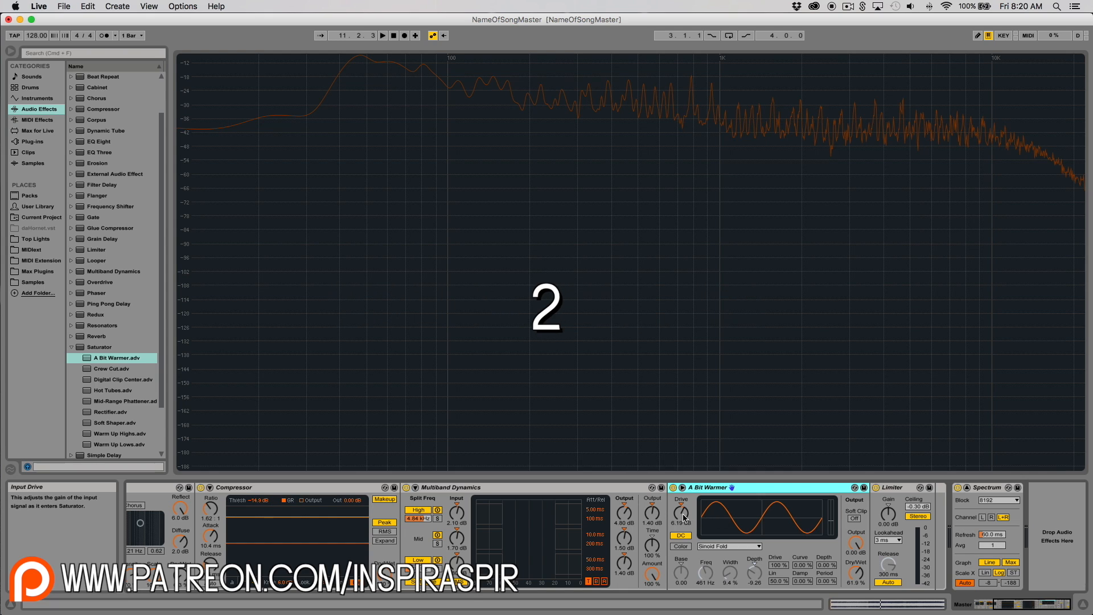
{"action": "key", "text": "space"}
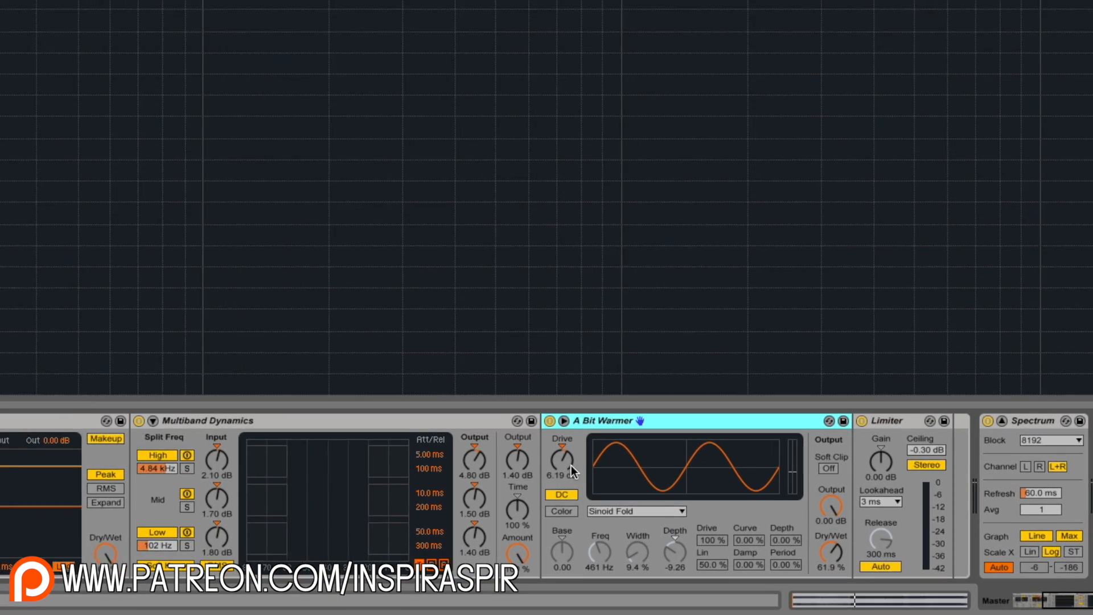
Set A Bit Warmer's drive to 2.29 dB, its dry/wet to 31.0 % and its output to -24.6 dB
{"action": "left_click_drag", "start_coordinate": [685, 516], "coordinate": [685, 522]}
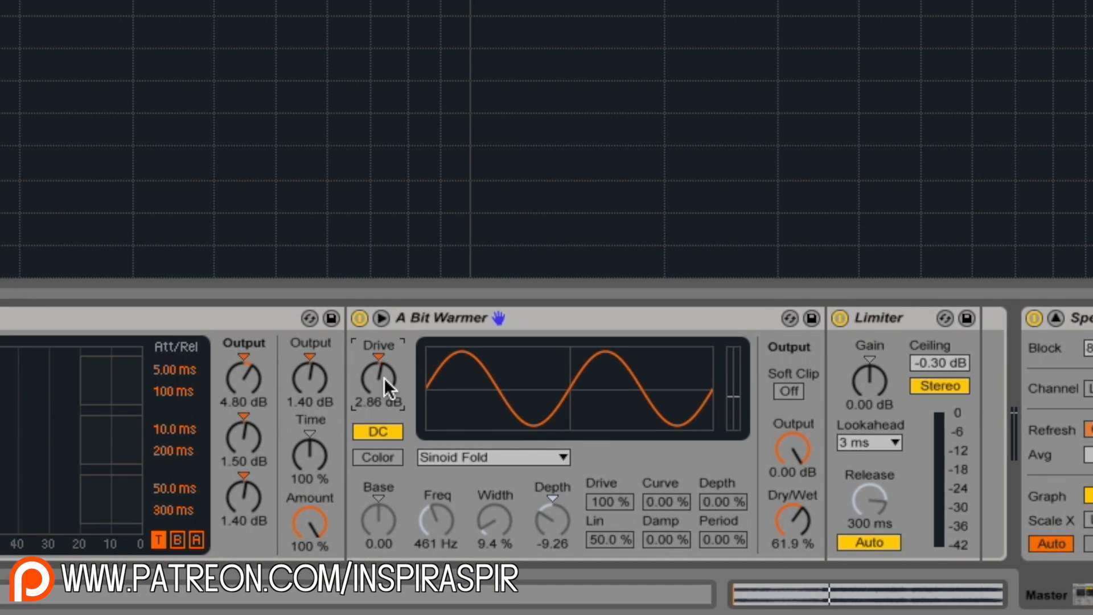
{"action": "left_click_drag", "start_coordinate": [375, 374], "coordinate": [374, 375]}
{"action": "left_click_drag", "start_coordinate": [792, 508], "coordinate": [793, 550]}
{"action": "left_click_drag", "start_coordinate": [797, 445], "coordinate": [797, 471]}
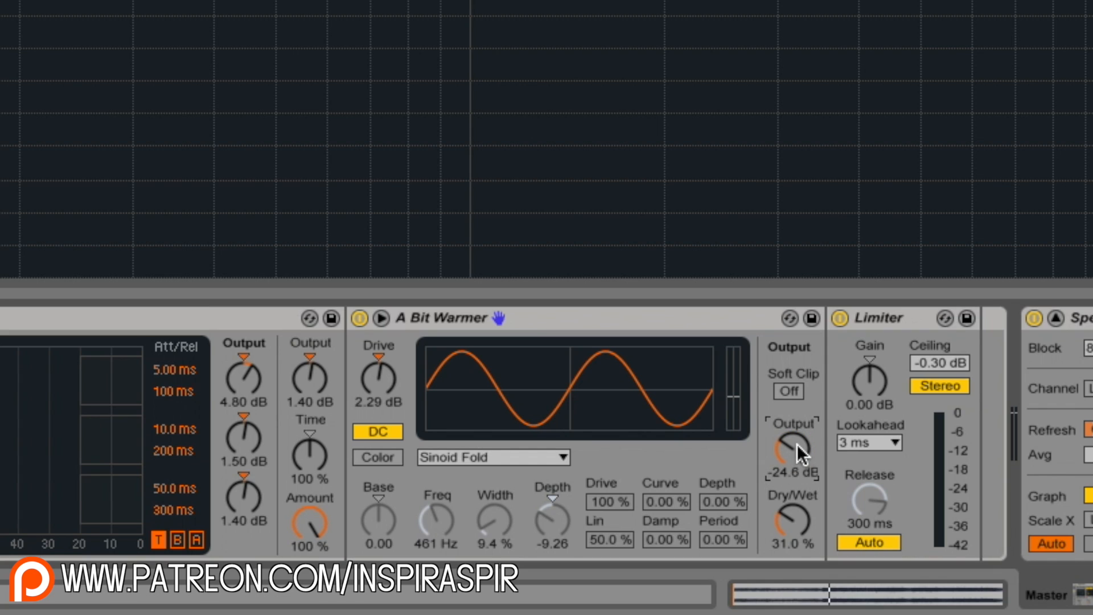
Play the song and compare it with A Bit Warmer switched off and on, leaving the device active
{"action": "key", "text": "space"}
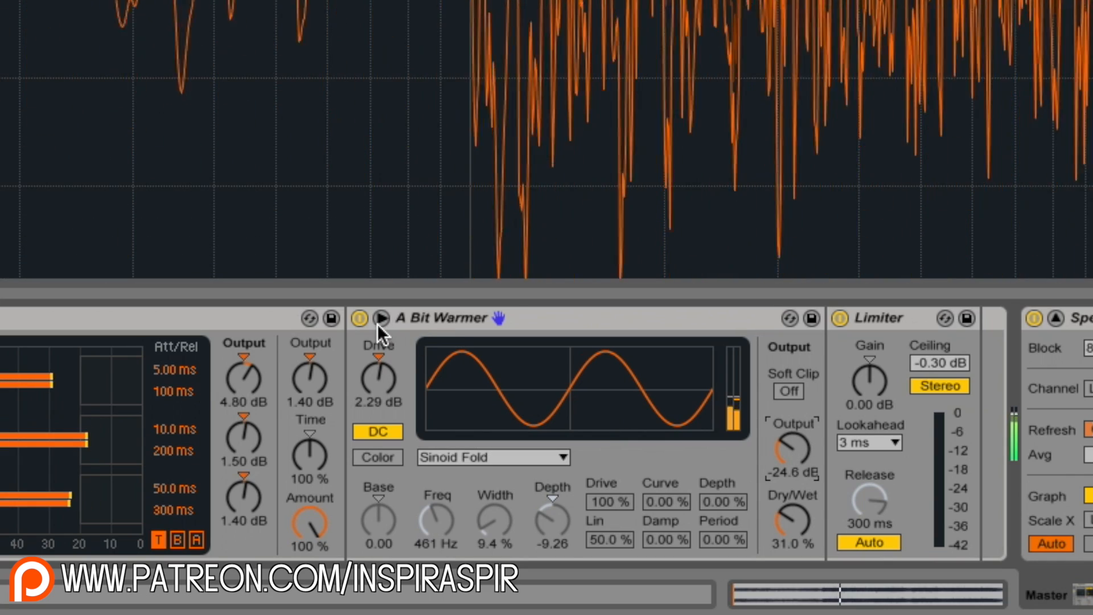
{"action": "left_click", "coordinate": [357, 321]}
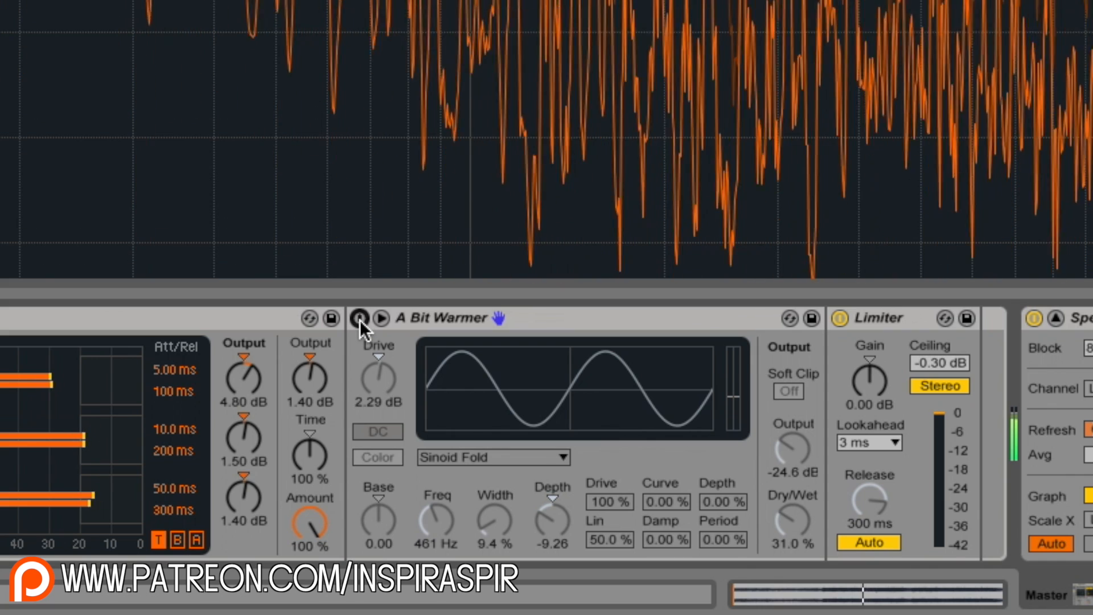
{"action": "left_click", "coordinate": [359, 319]}
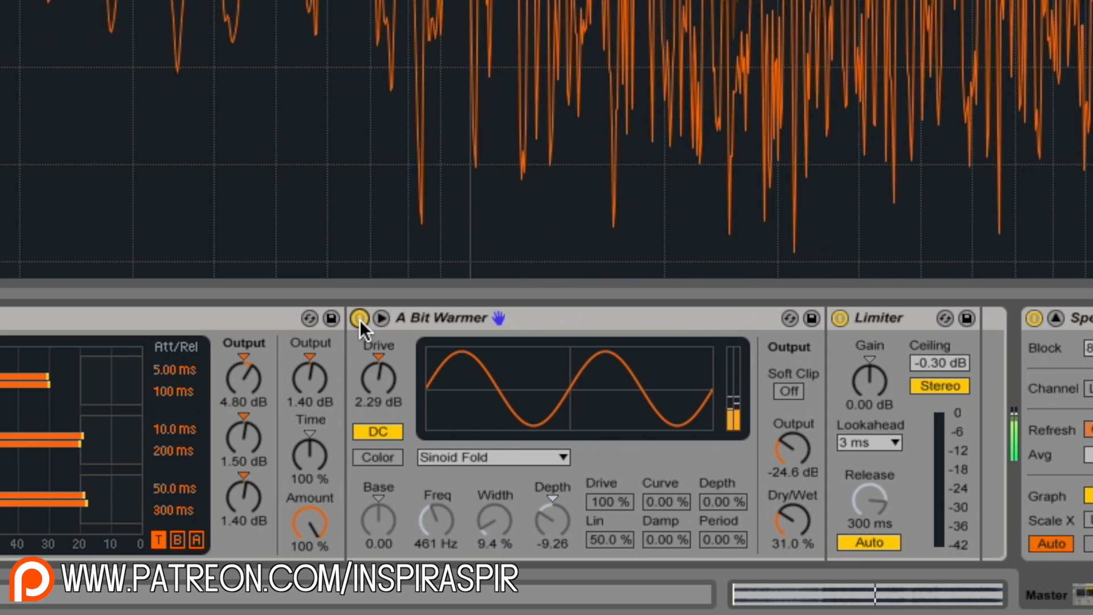
{"action": "key", "text": "space"}
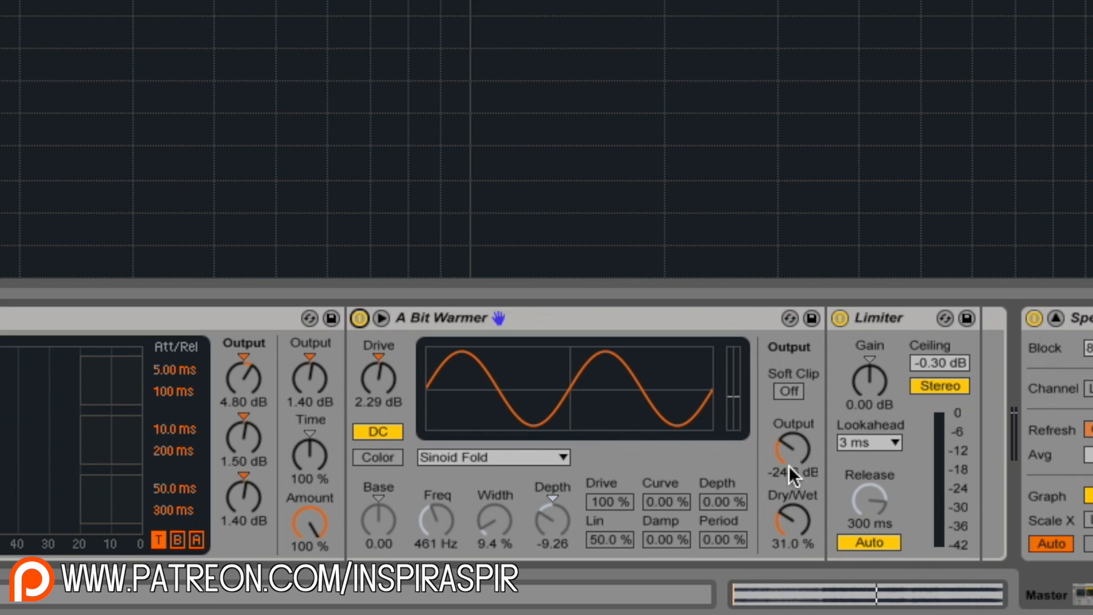
Play the song and try A Bit Warmer at 4.00 dB drive, 31.7 % dry/wet and -20.0 dB output, comparing it with the device bypassed
{"action": "left_click_drag", "start_coordinate": [387, 379], "coordinate": [387, 365]}
{"action": "key", "text": "space"}
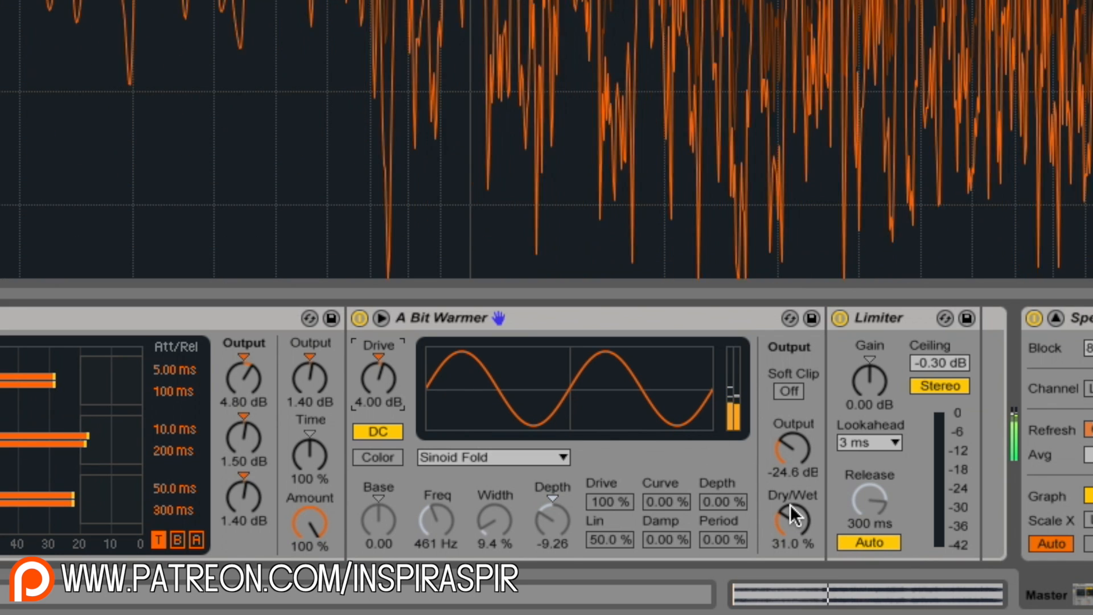
{"action": "mouse_move", "coordinate": [791, 518]}
{"action": "left_mouse_down"}
{"action": "mouse_move", "coordinate": [791, 550]}
{"action": "mouse_move", "coordinate": [791, 427]}
{"action": "mouse_move", "coordinate": [791, 540]}
{"action": "mouse_move", "coordinate": [792, 494]}
{"action": "mouse_move", "coordinate": [791, 517]}
{"action": "left_mouse_up"}
{"action": "mouse_move", "coordinate": [779, 466]}
{"action": "left_mouse_down"}
{"action": "mouse_move", "coordinate": [779, 373]}
{"action": "mouse_move", "coordinate": [779, 476]}
{"action": "mouse_move", "coordinate": [778, 449]}
{"action": "left_mouse_up"}
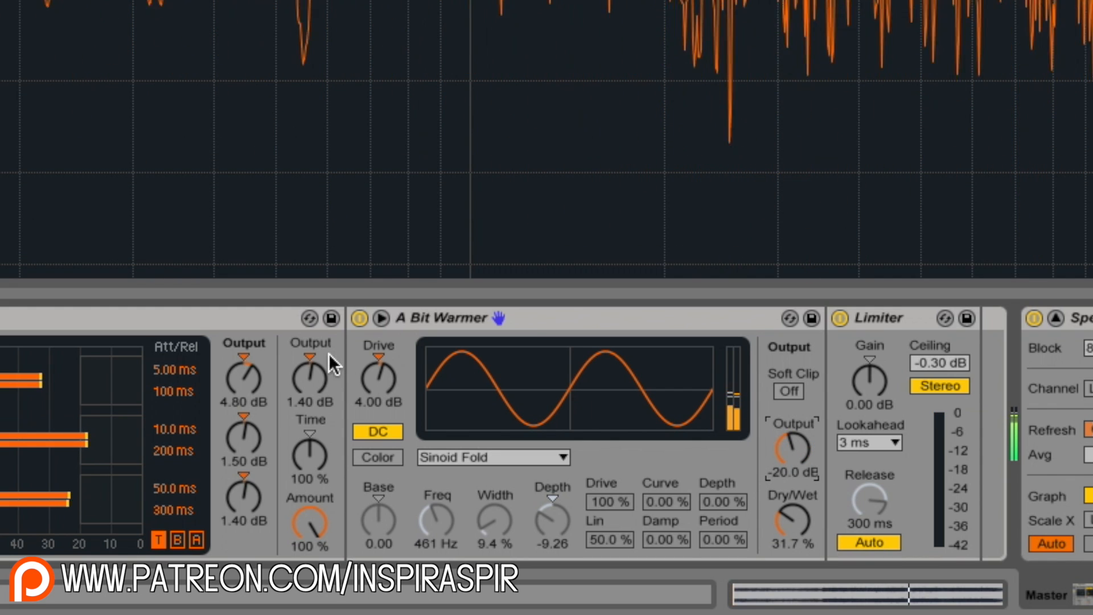
{"action": "left_click", "coordinate": [358, 318]}
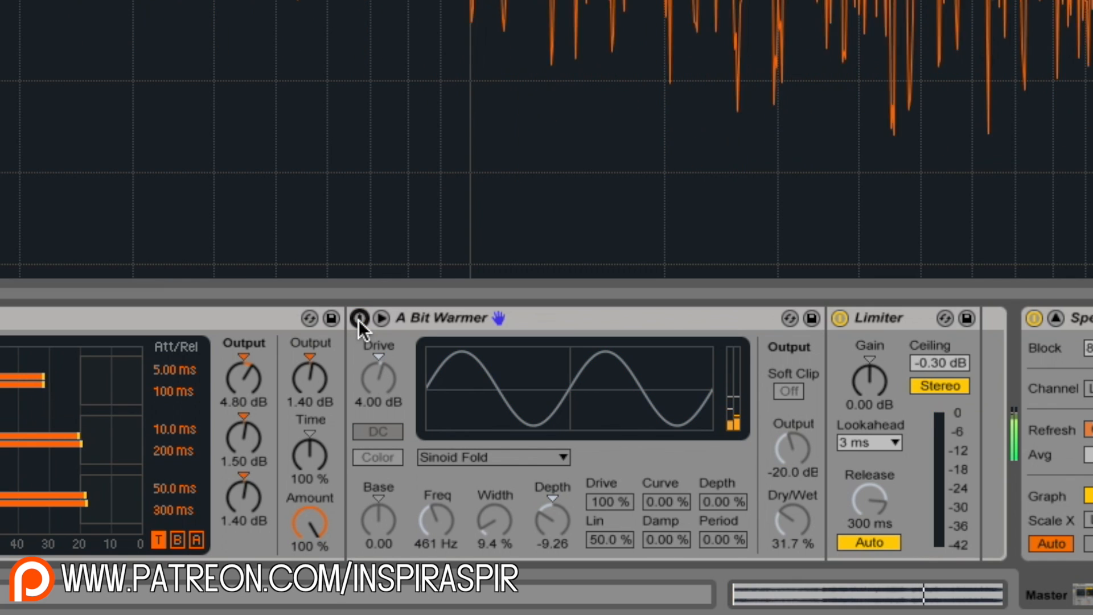
{"action": "left_click", "coordinate": [359, 318]}
Set A Bit Warmer's output to -25.4 dB, dry/wet to 30.2 % and drive to 2.86 dB, then compare it bypassed and active
{"action": "left_click_drag", "start_coordinate": [793, 449], "coordinate": [793, 470]}
{"action": "left_click_drag", "start_coordinate": [795, 512], "coordinate": [795, 516]}
{"action": "left_click_drag", "start_coordinate": [379, 378], "coordinate": [379, 398]}
{"action": "left_click", "coordinate": [358, 318]}
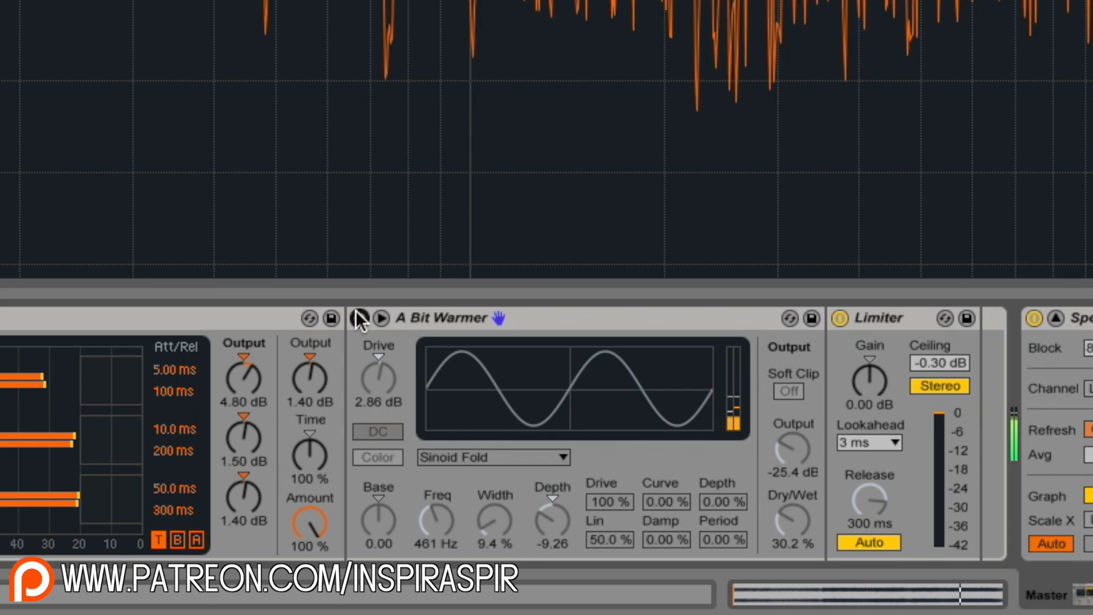
{"action": "left_click", "coordinate": [359, 318]}
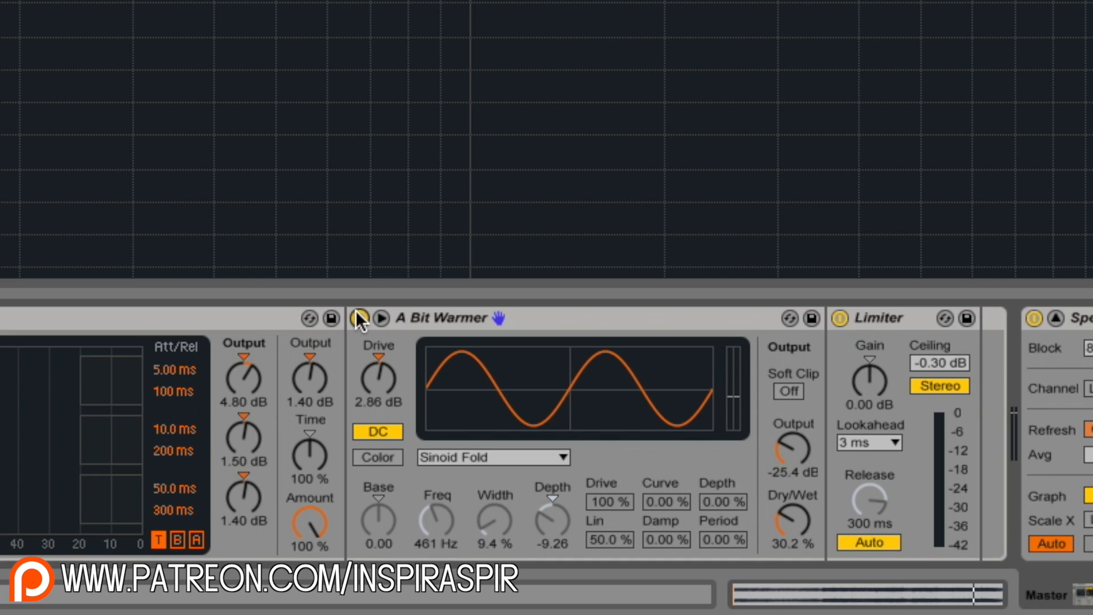
Play the song with A Bit Warmer bypassed, reactivate it to hear the difference, and stop playback
{"action": "left_click", "coordinate": [359, 318]}
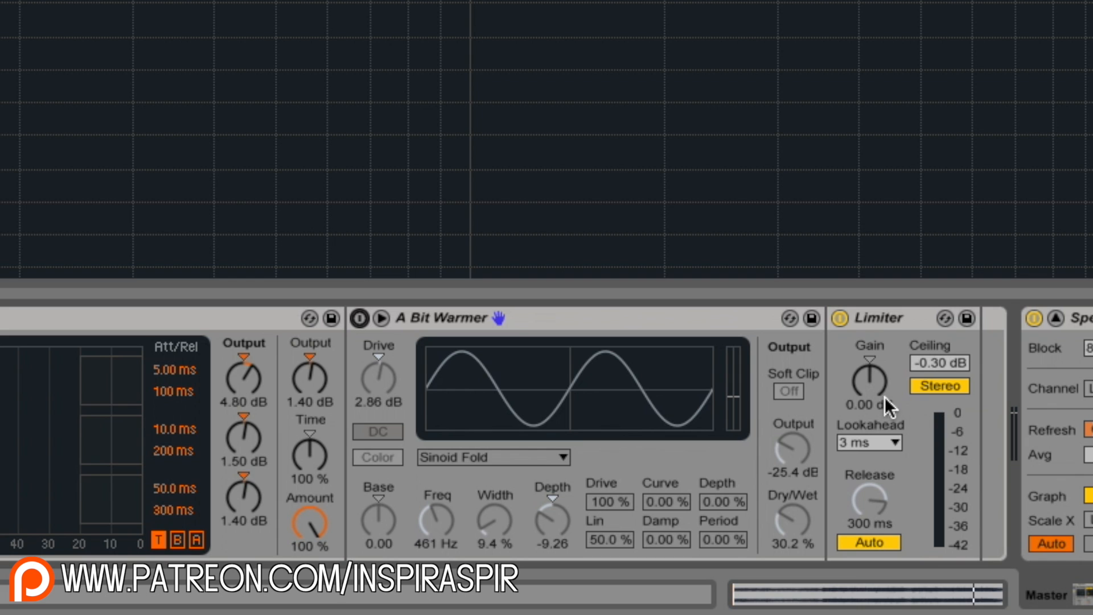
{"action": "key", "text": "space"}
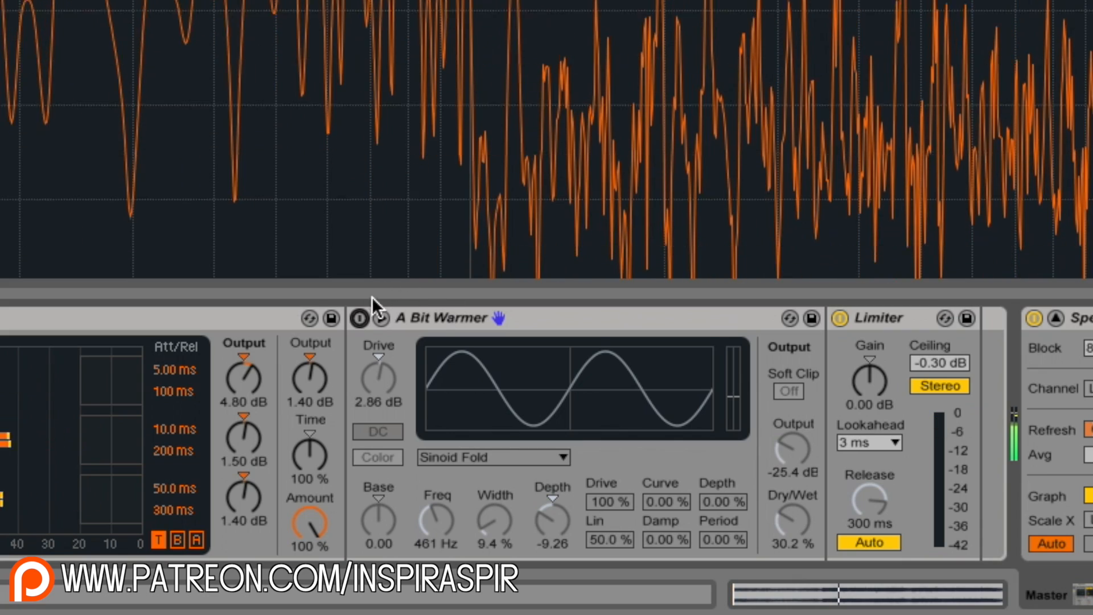
{"action": "left_click", "coordinate": [361, 318]}
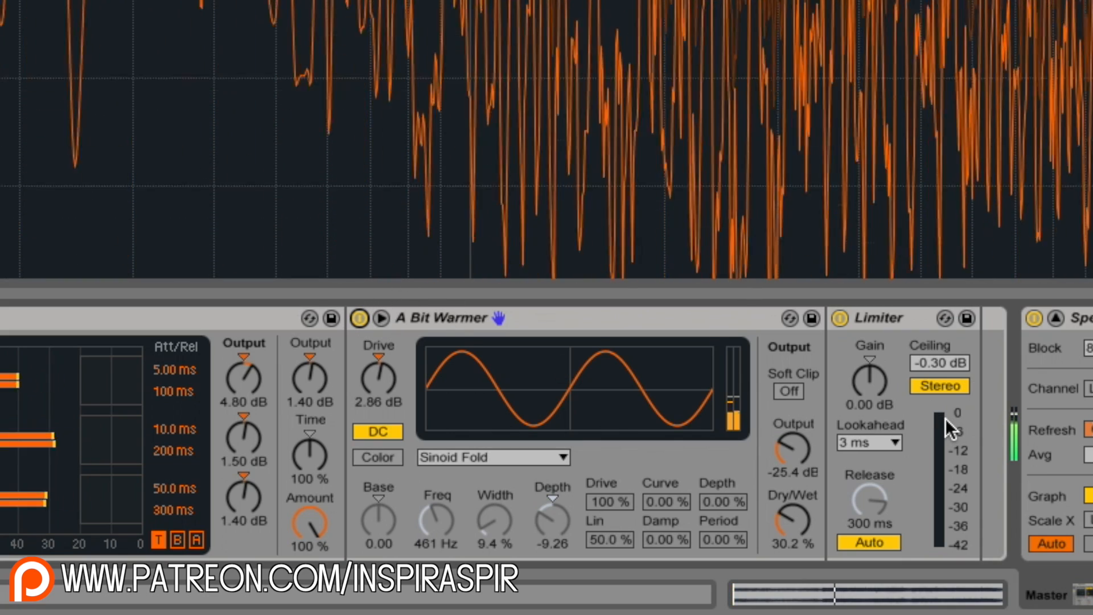
{"action": "key", "text": "space"}
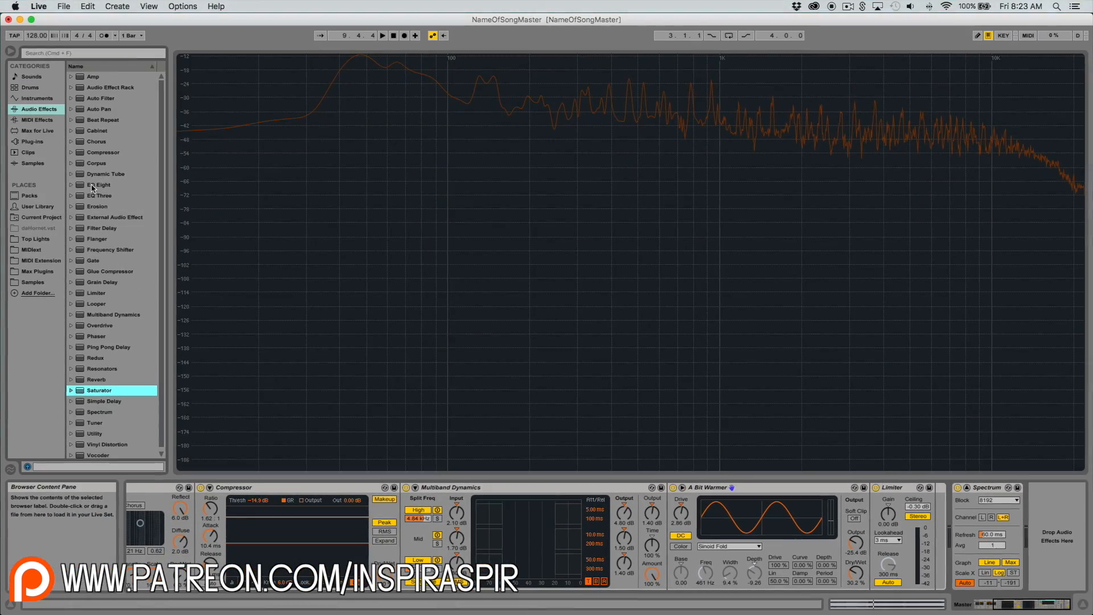
Insert an EQ Eight between A Bit Warmer and the Limiter and set its mode to M/S
{"action": "double_click", "coordinate": [92, 188]}
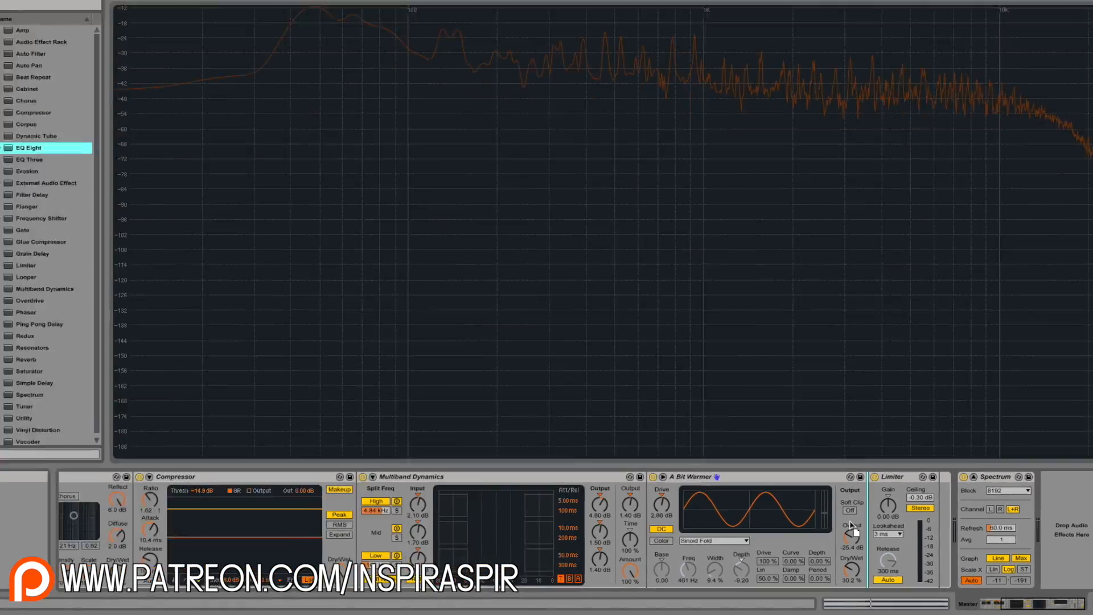
{"action": "scroll", "coordinate": [764, 415], "scroll_direction": "right", "scroll_amount": 3}
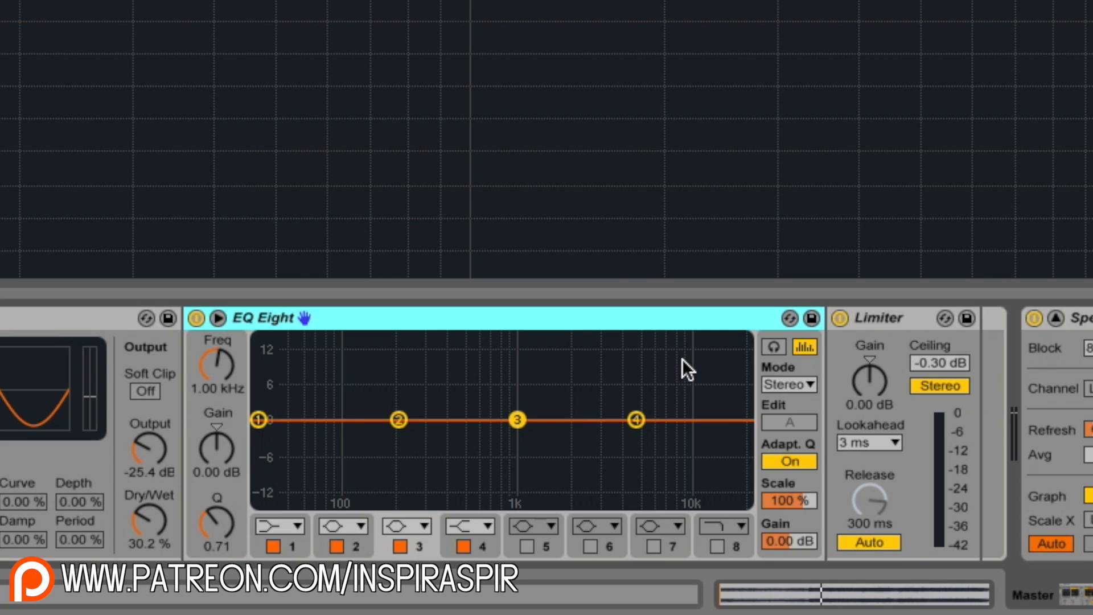
{"action": "left_click", "coordinate": [797, 384]}
{"action": "left_click", "coordinate": [794, 407]}
{"action": "left_click", "coordinate": [782, 383]}
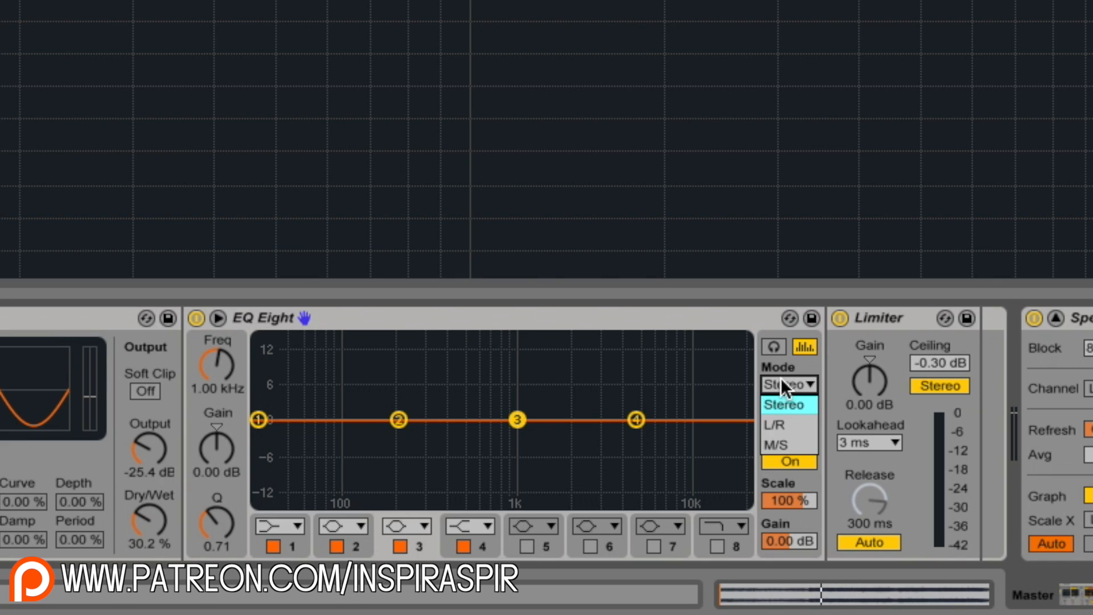
{"action": "left_click", "coordinate": [799, 441]}
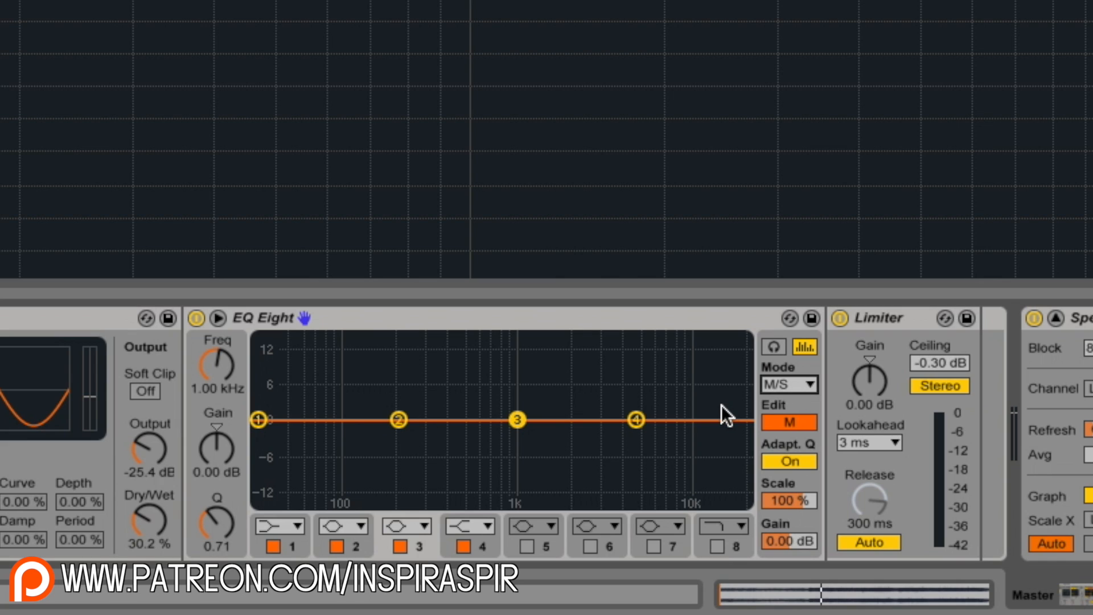
On the EQ Eight's side channel, make filter 3 a low shelf at 169 Hz with -14.8 dB gain and a Q of about 0.1
{"action": "left_click", "coordinate": [780, 422]}
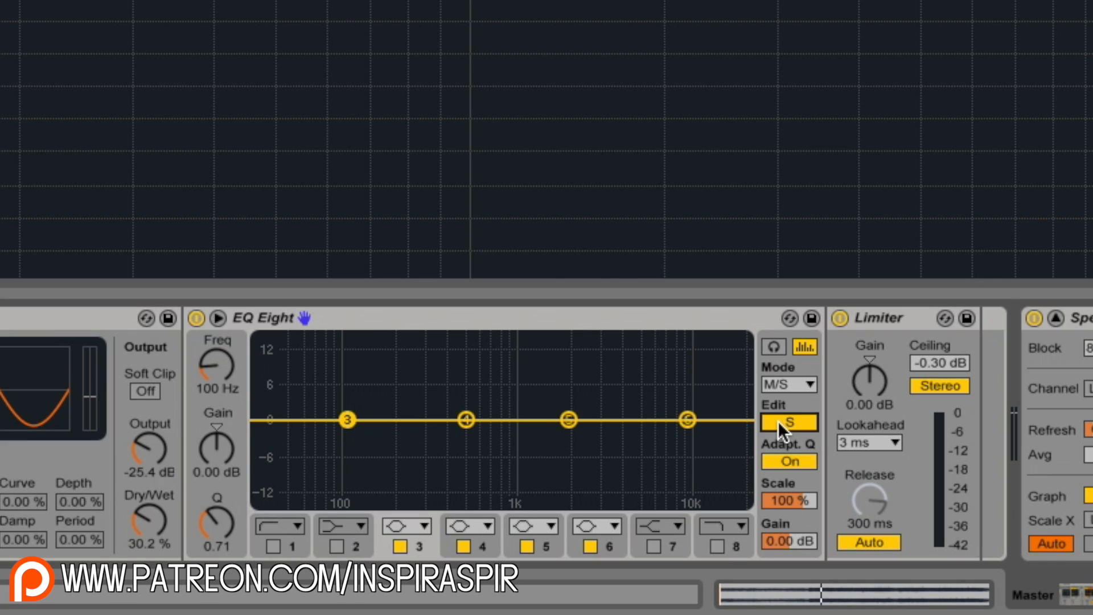
{"action": "left_click", "coordinate": [405, 527]}
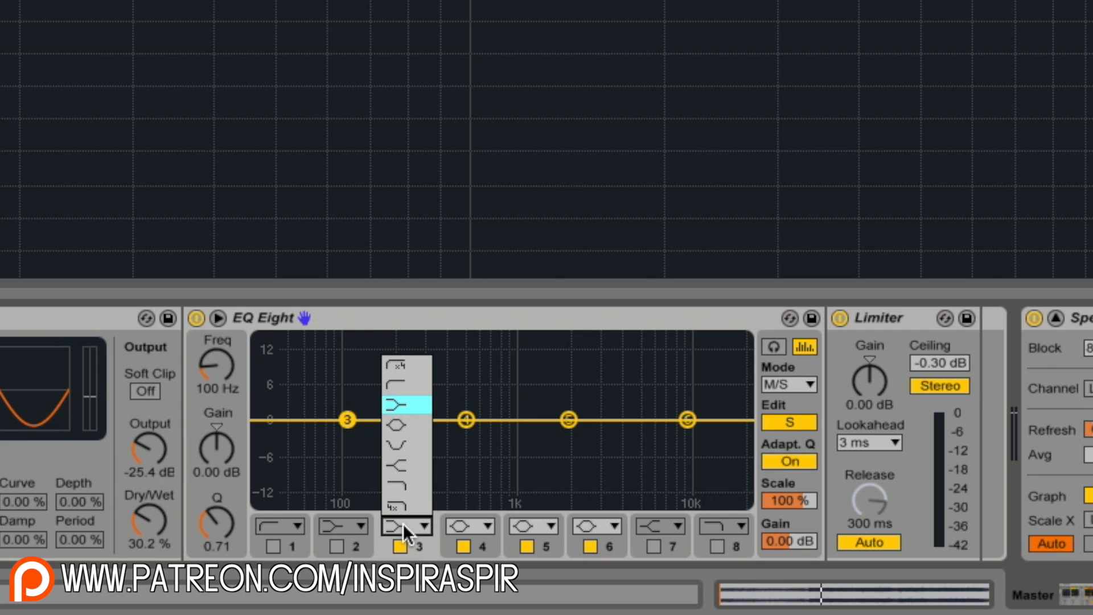
{"action": "left_click", "coordinate": [403, 405]}
{"action": "left_click_drag", "start_coordinate": [348, 420], "coordinate": [402, 489]}
{"action": "left_click_drag", "start_coordinate": [233, 521], "coordinate": [234, 563]}
{"action": "mouse_move", "coordinate": [402, 489]}
{"action": "left_mouse_down"}
{"action": "mouse_move", "coordinate": [417, 497]}
{"action": "mouse_move", "coordinate": [406, 498]}
{"action": "left_mouse_up"}
{"action": "mouse_move", "coordinate": [406, 498]}
{"action": "left_mouse_down"}
{"action": "mouse_move", "coordinate": [406, 514]}
{"action": "mouse_move", "coordinate": [403, 500]}
{"action": "left_mouse_up"}
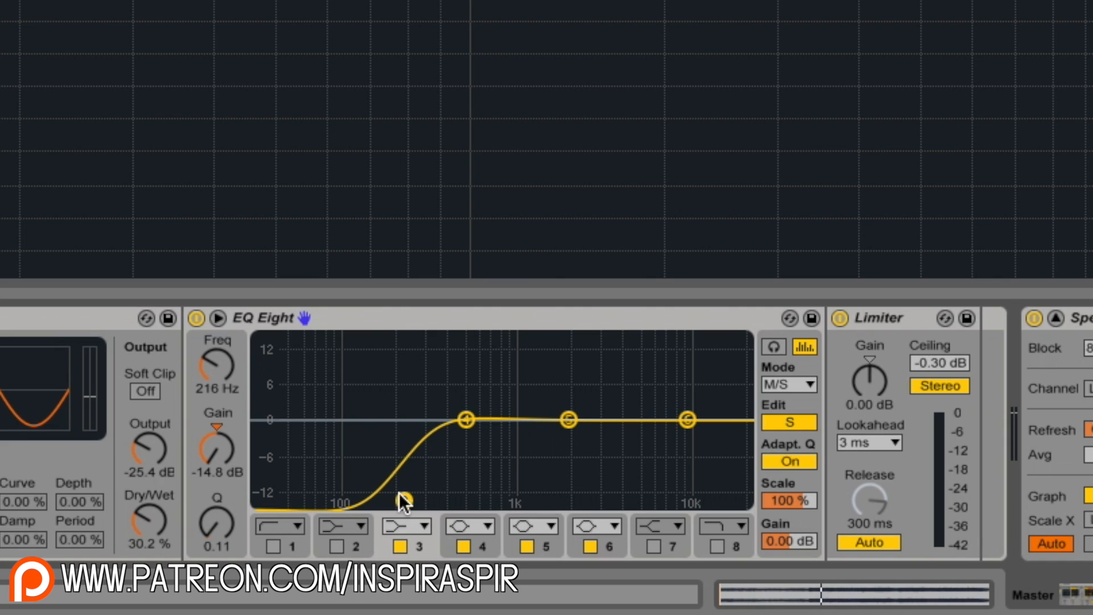
{"action": "mouse_move", "coordinate": [215, 367]}
{"action": "left_mouse_down"}
{"action": "mouse_move", "coordinate": [216, 378]}
{"action": "mouse_move", "coordinate": [216, 368]}
{"action": "left_mouse_up"}
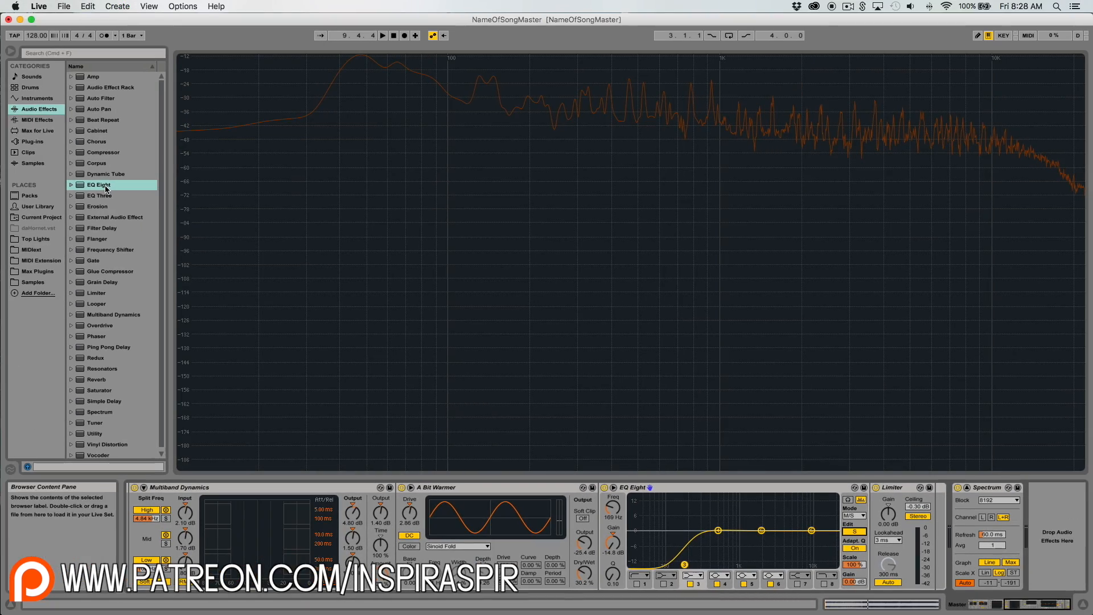
Add a second EQ Eight in front of the Limiter and play the song through it
{"action": "double_click", "coordinate": [105, 188]}
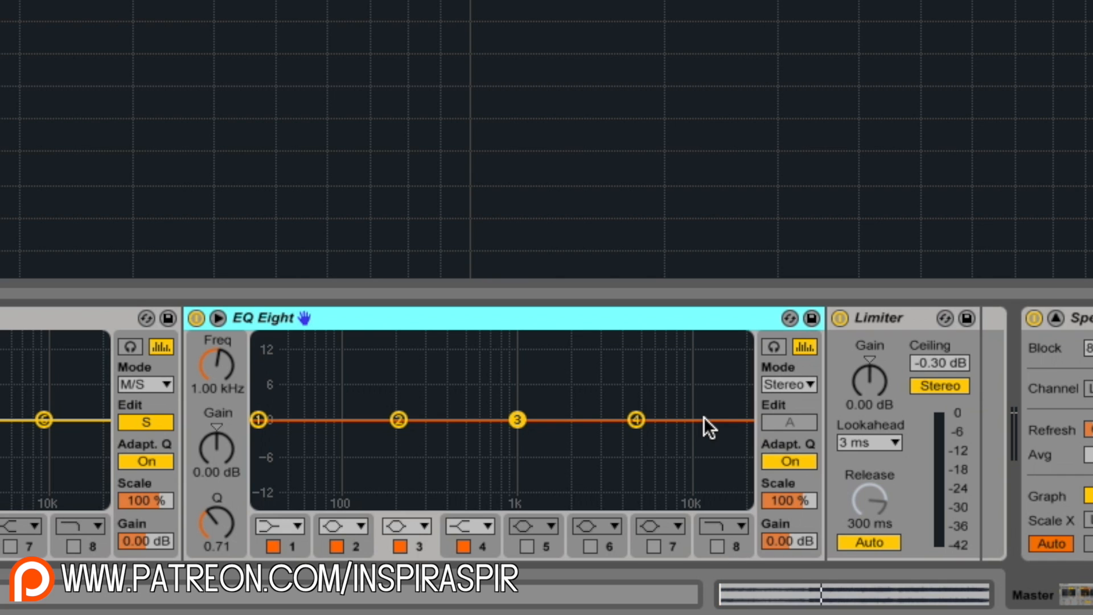
{"action": "key", "text": "space"}
{"action": "key", "text": "space"}
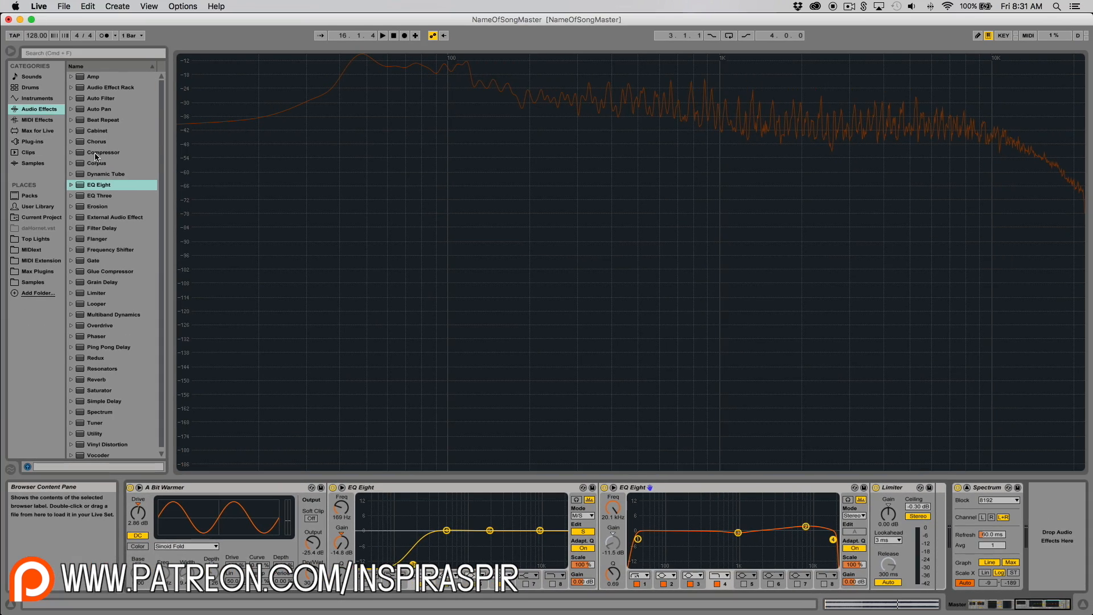
Add a Compressor in front of the Limiter and use its transfer curve to set a -17.1 dB threshold and a 1.65:1 ratio
{"action": "double_click", "coordinate": [95, 154]}
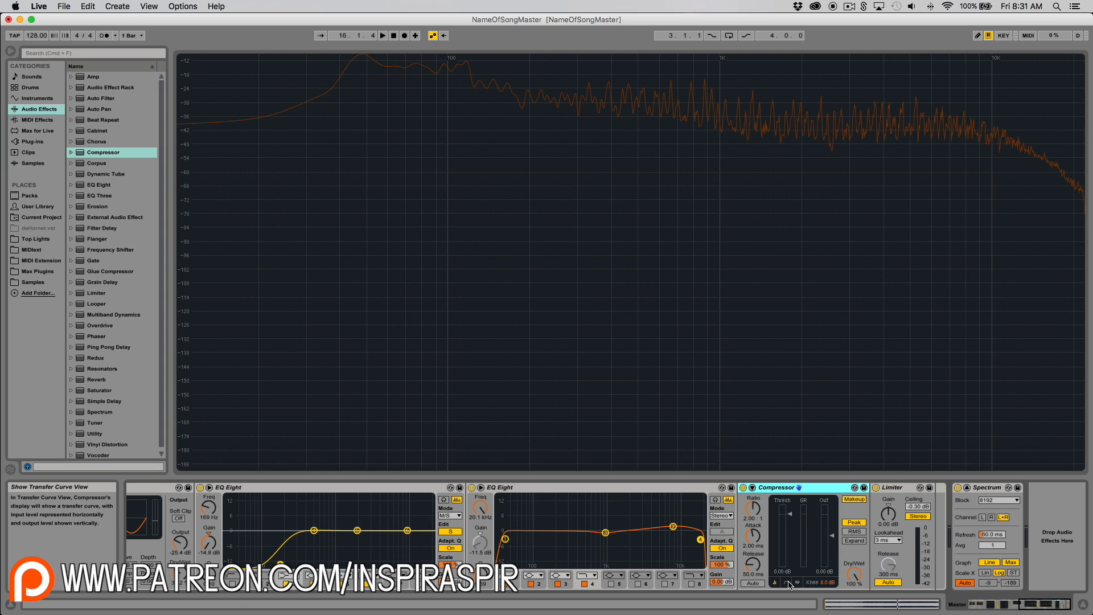
{"action": "left_click", "coordinate": [876, 488]}
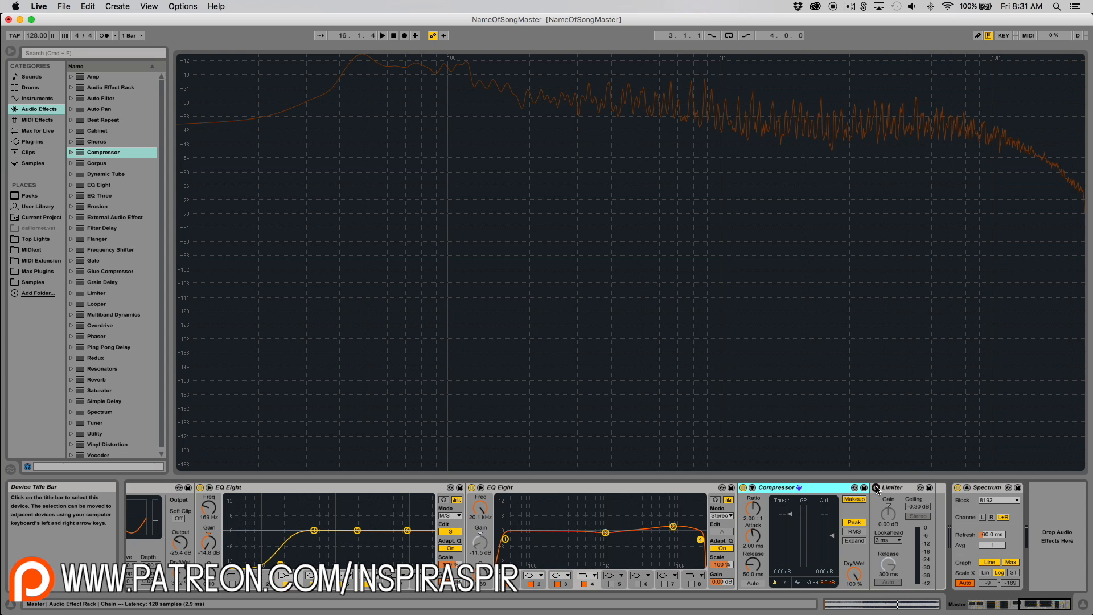
{"action": "left_click", "coordinate": [876, 487]}
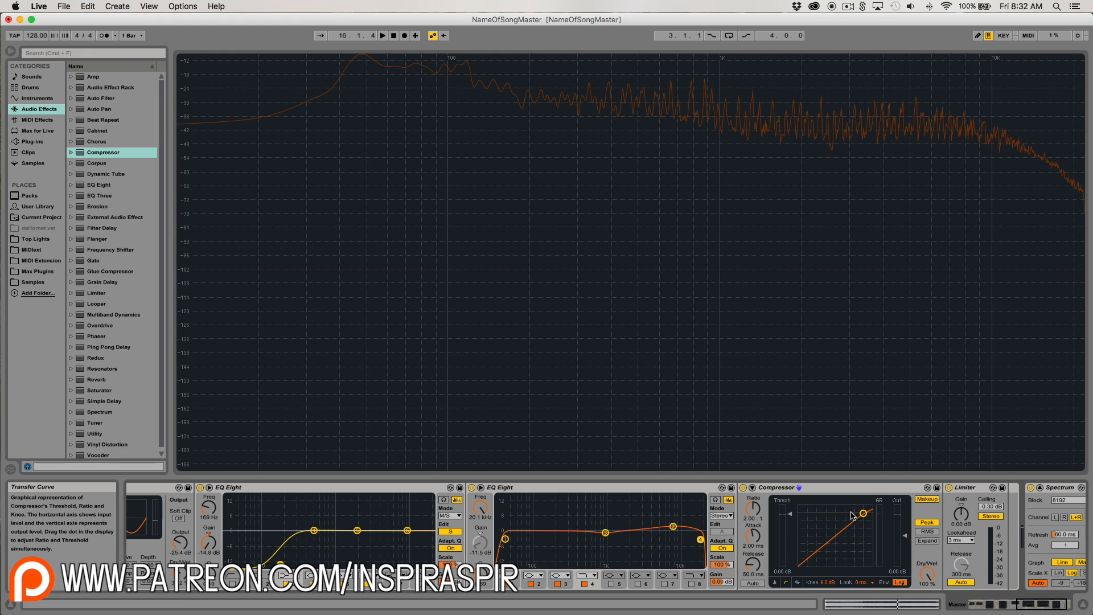
{"action": "left_click", "coordinate": [863, 514]}
{"action": "left_click_drag", "start_coordinate": [863, 513], "coordinate": [836, 529]}
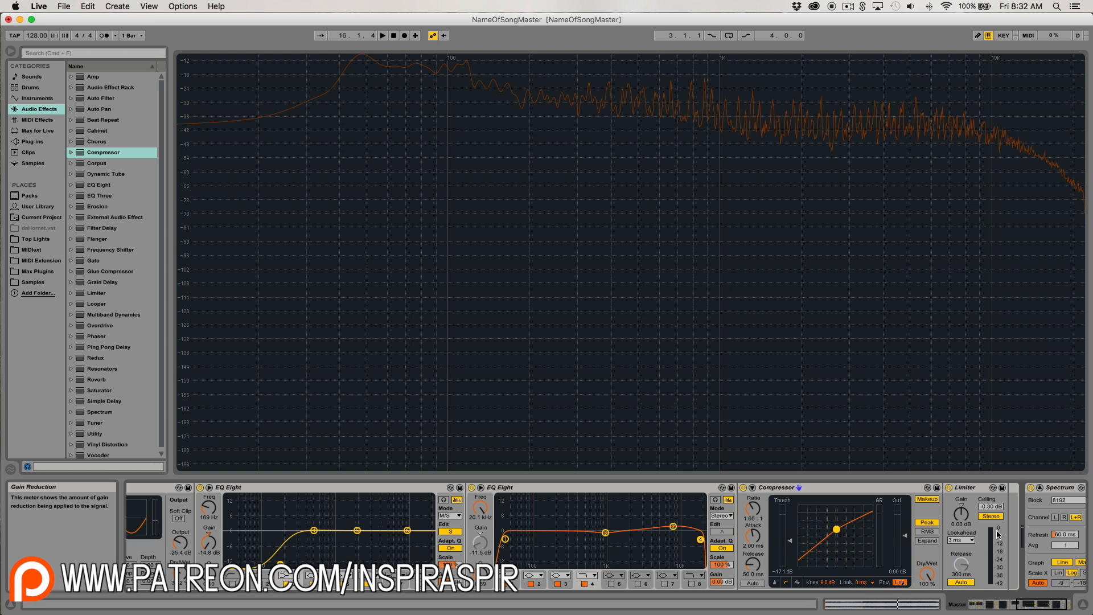
{"action": "scroll", "coordinate": [922, 532], "scroll_direction": "right", "scroll_amount": 3}
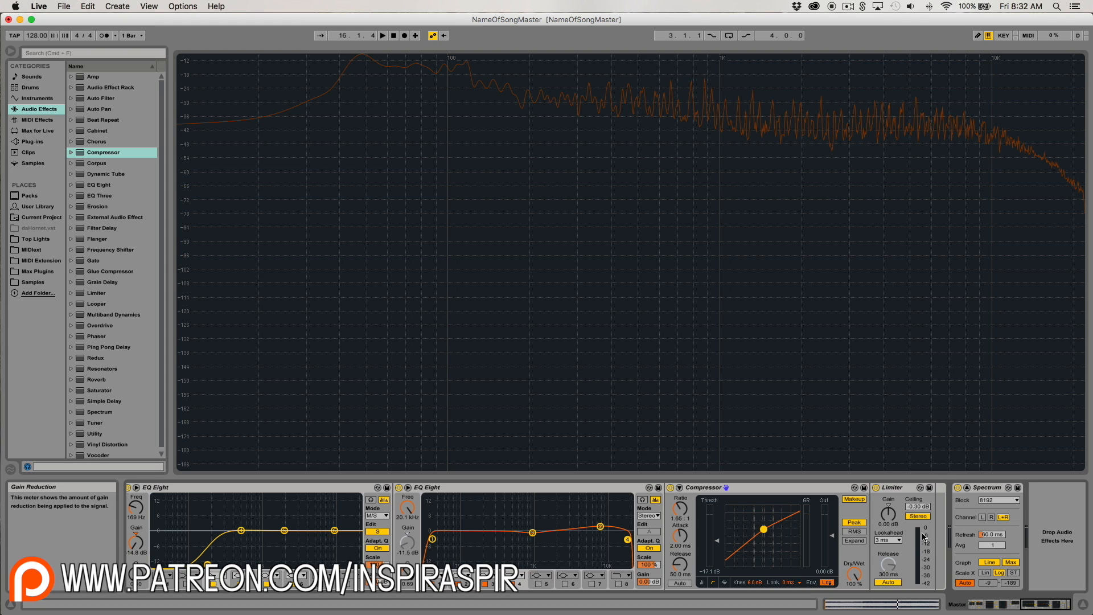
Try the new Compressor with a threshold of -19.6 dB and a ratio of 6.41:1 while playing the song
{"action": "mouse_move", "coordinate": [763, 529]}
{"action": "left_mouse_down"}
{"action": "mouse_move", "coordinate": [780, 521]}
{"action": "mouse_move", "coordinate": [759, 531]}
{"action": "mouse_move", "coordinate": [758, 522]}
{"action": "left_mouse_up"}
{"action": "key", "text": "space"}
{"action": "key", "text": "space"}
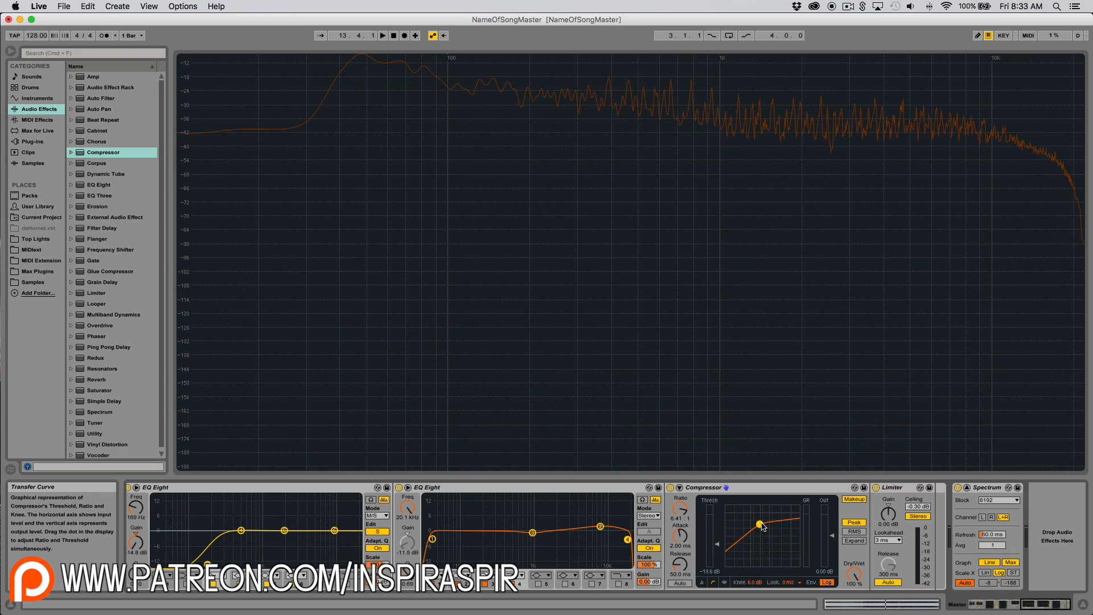
Play the song, ease the new Compressor to a -15.6 dB threshold with a gentler ratio, and raise its output gain slightly
{"action": "key", "text": "space"}
{"action": "left_click_drag", "start_coordinate": [763, 527], "coordinate": [765, 533]}
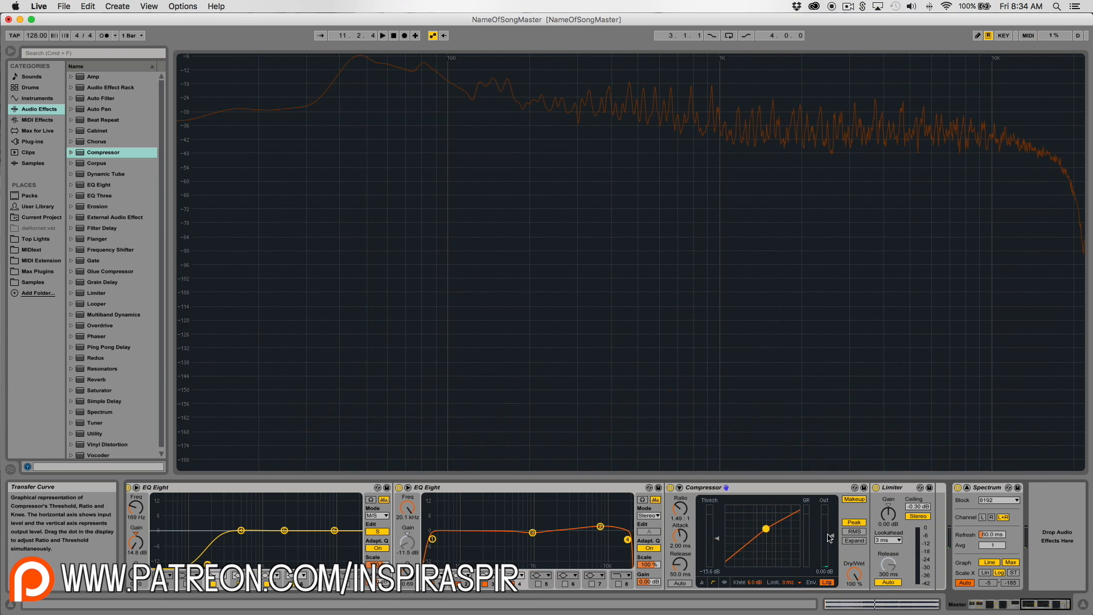
{"action": "left_click_drag", "start_coordinate": [833, 536], "coordinate": [833, 534]}
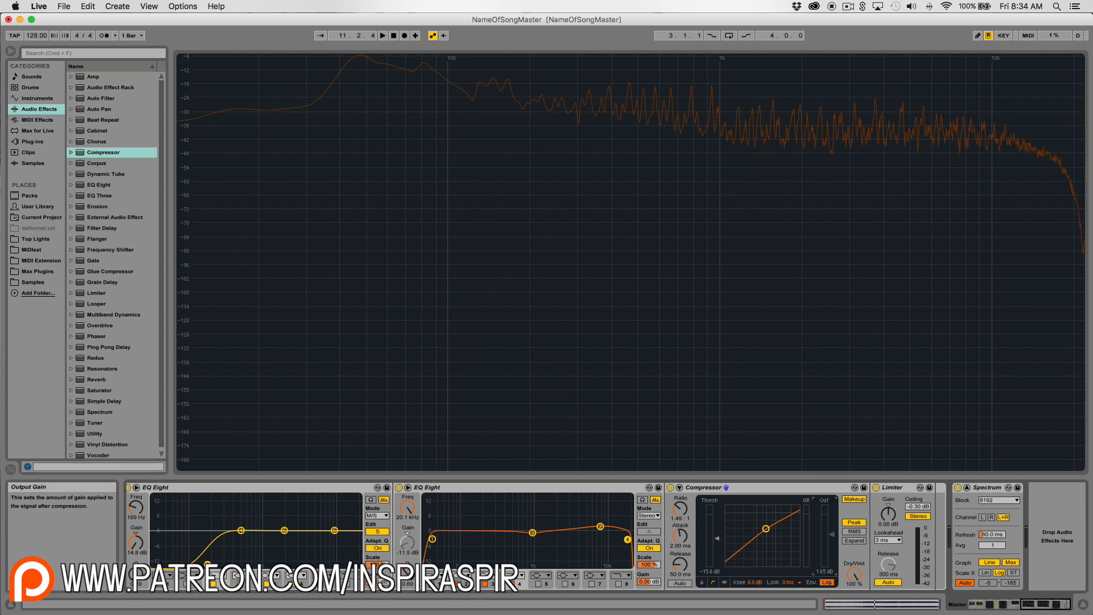
{"action": "mouse_move", "coordinate": [833, 536]}
{"action": "left_mouse_down"}
{"action": "mouse_move", "coordinate": [833, 514]}
{"action": "mouse_move", "coordinate": [832, 534]}
{"action": "left_mouse_up"}
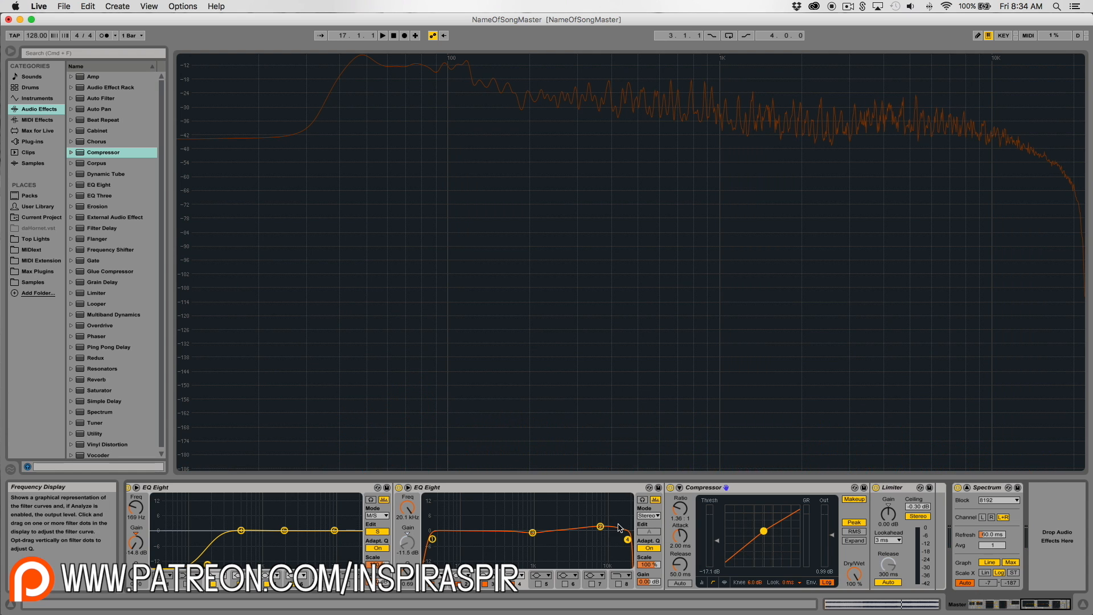
Slightly lower the low band output of Multiband Dynamics
{"action": "scroll", "coordinate": [632, 528], "scroll_direction": "left", "scroll_amount": 10}
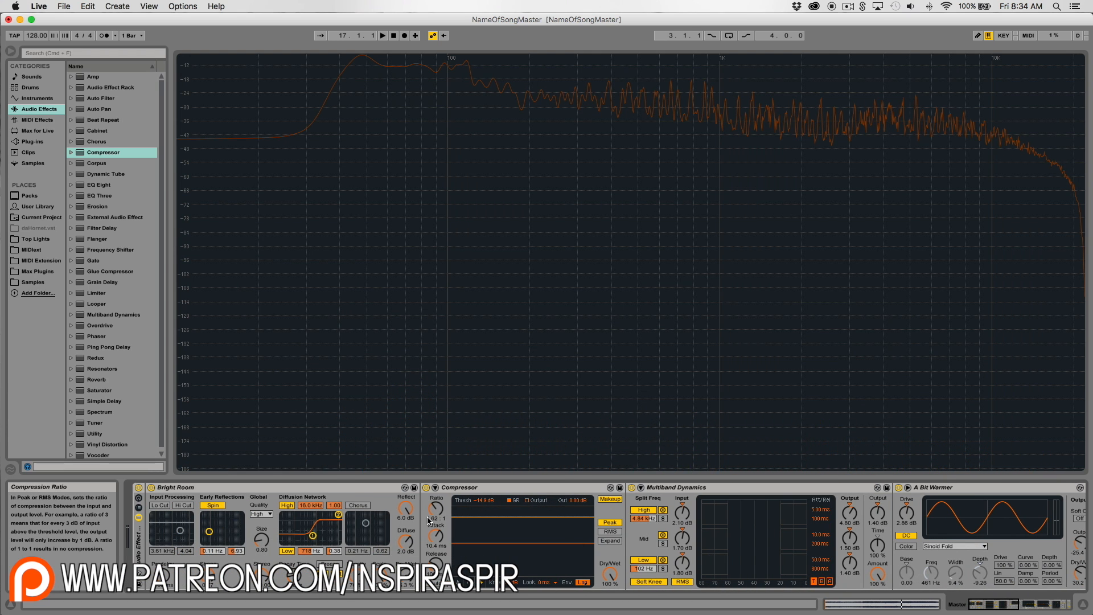
{"action": "scroll", "coordinate": [427, 517], "scroll_direction": "right", "scroll_amount": 5}
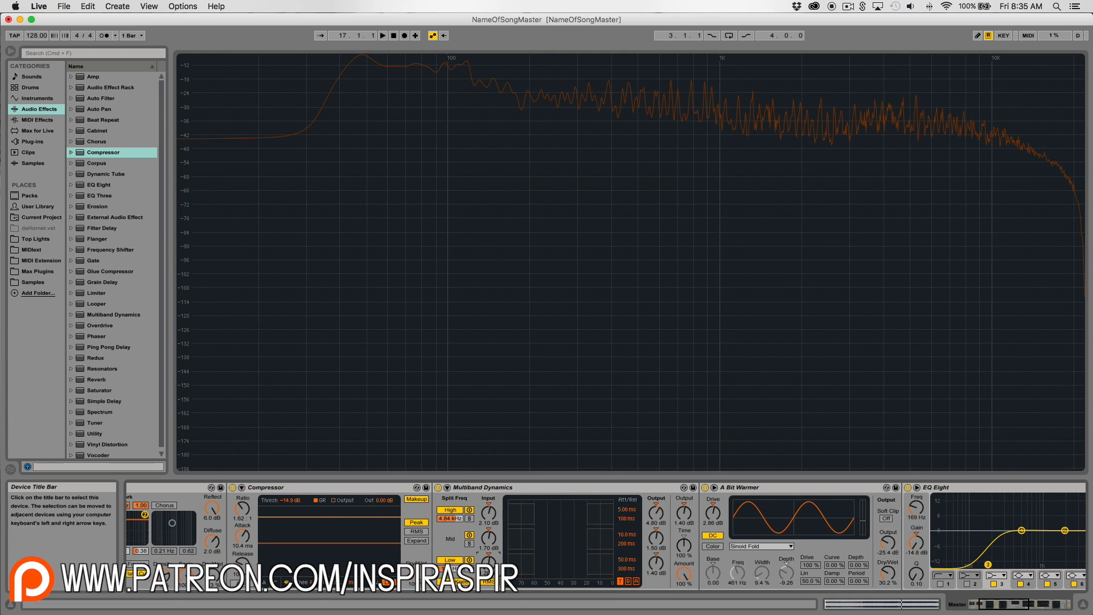
{"action": "left_click_drag", "start_coordinate": [661, 568], "coordinate": [661, 571]}
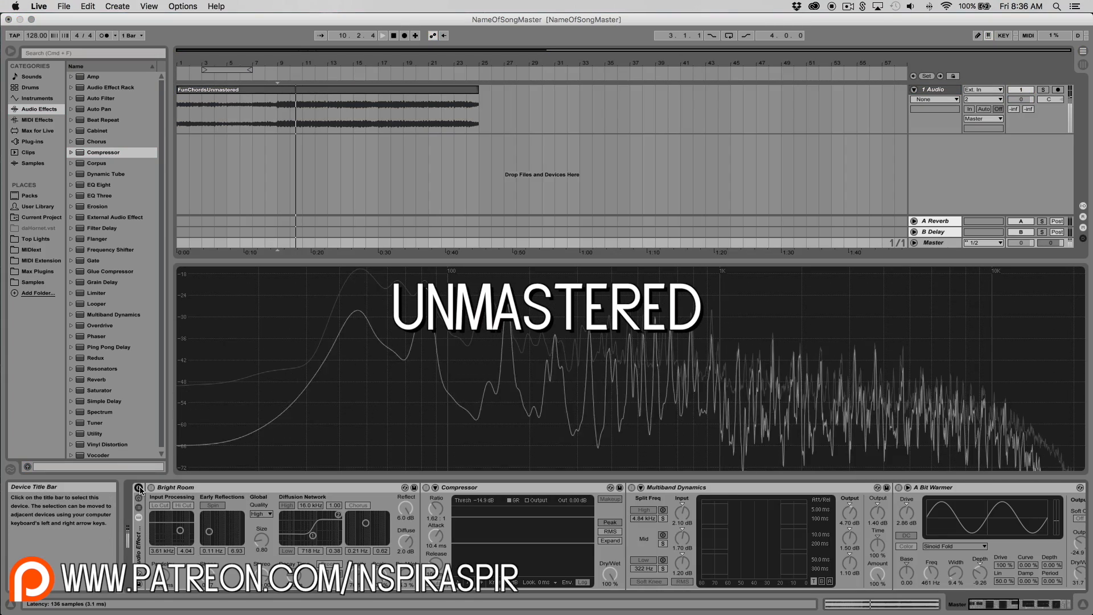
Switch the whole Master effect rack on and off during playback to compare the mastered and unmastered song, ending with the rack off
{"action": "left_click", "coordinate": [139, 488]}
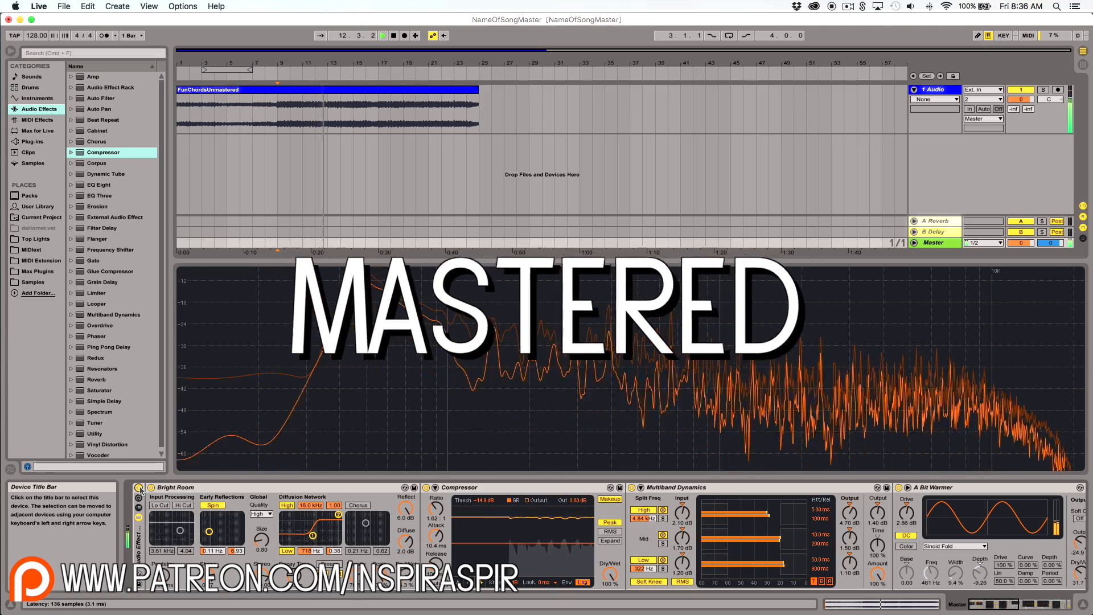
{"action": "left_click", "coordinate": [139, 488]}
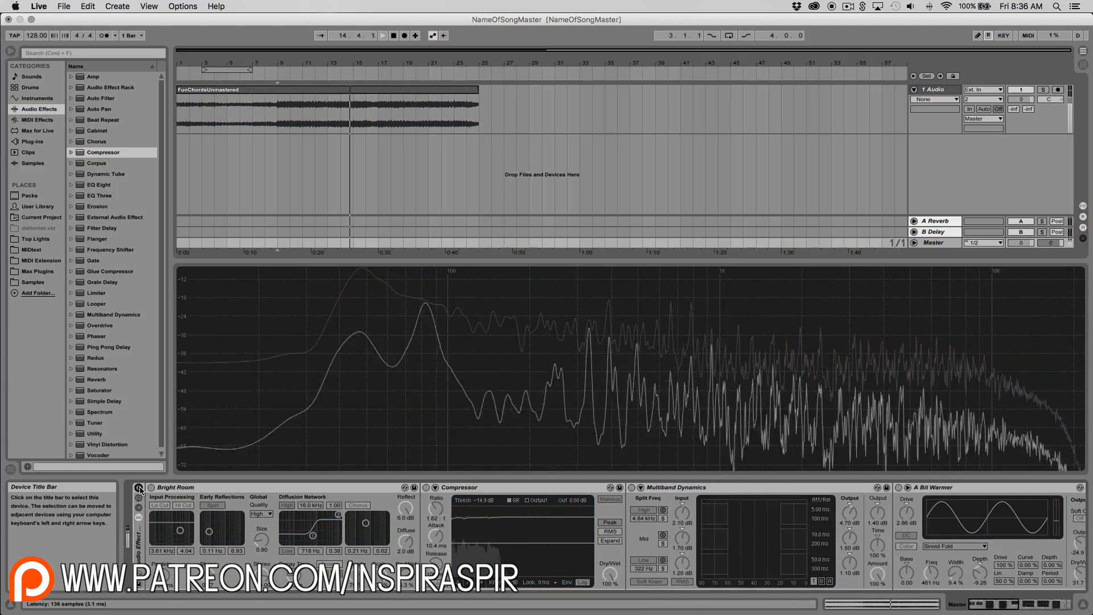
{"action": "left_click", "coordinate": [139, 488]}
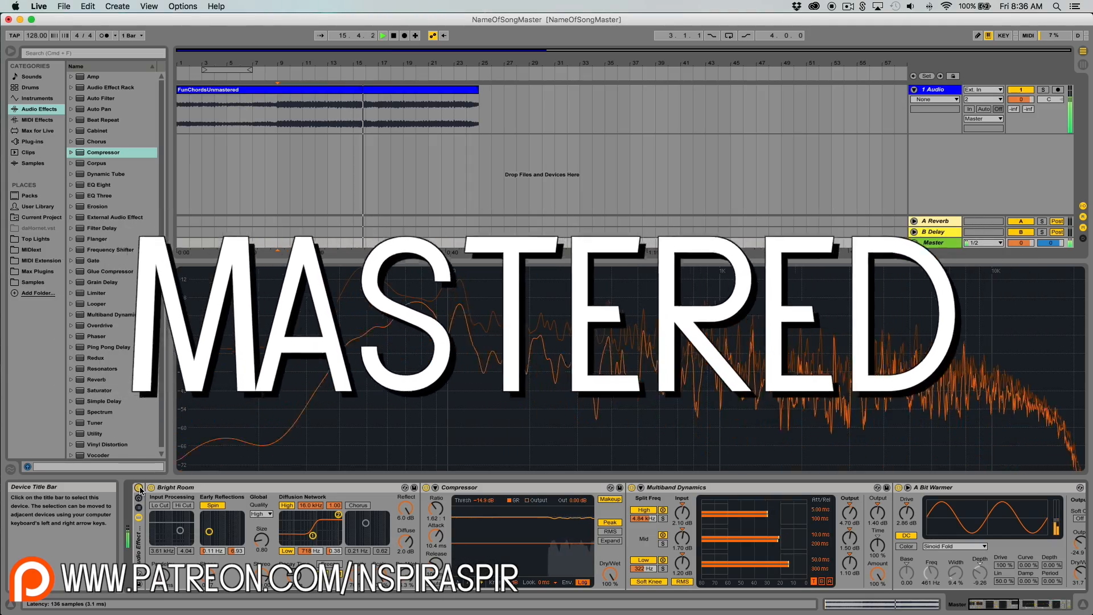
{"action": "left_click", "coordinate": [139, 488]}
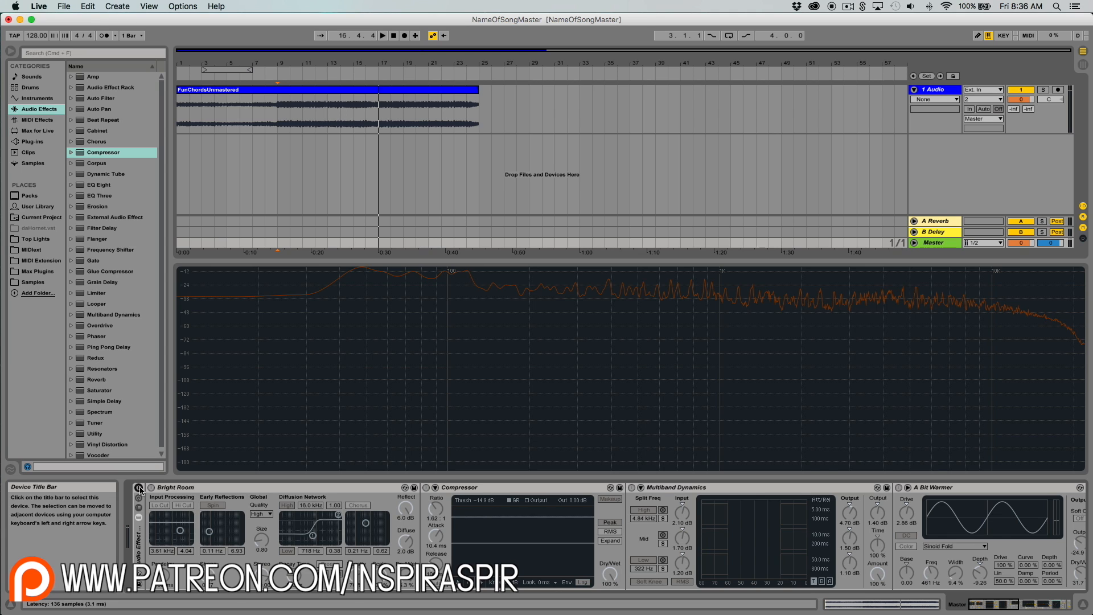
Switch the Master effect rack back on, select the whole FunChordsUnmastered clip and open its audio export settings
{"action": "left_click", "coordinate": [138, 488]}
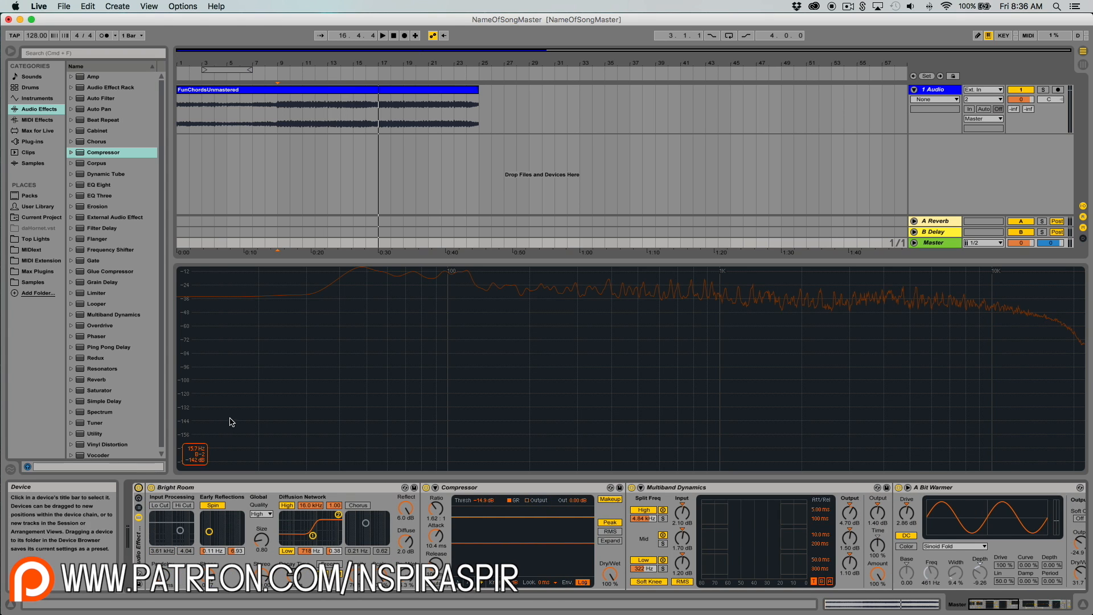
{"action": "left_click", "coordinate": [276, 97]}
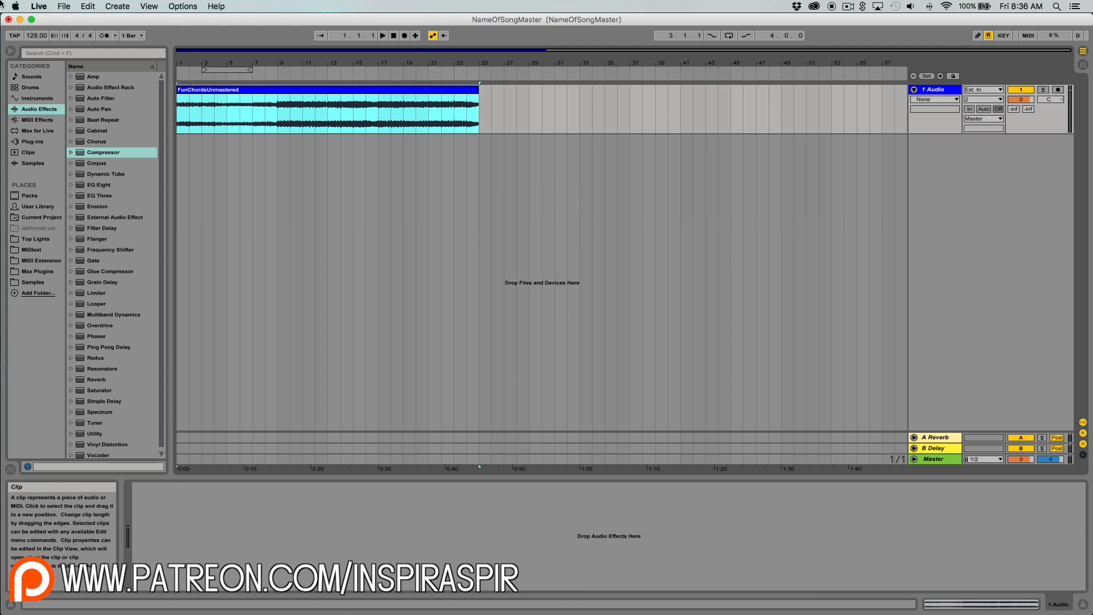
{"action": "left_click", "coordinate": [65, 7]}
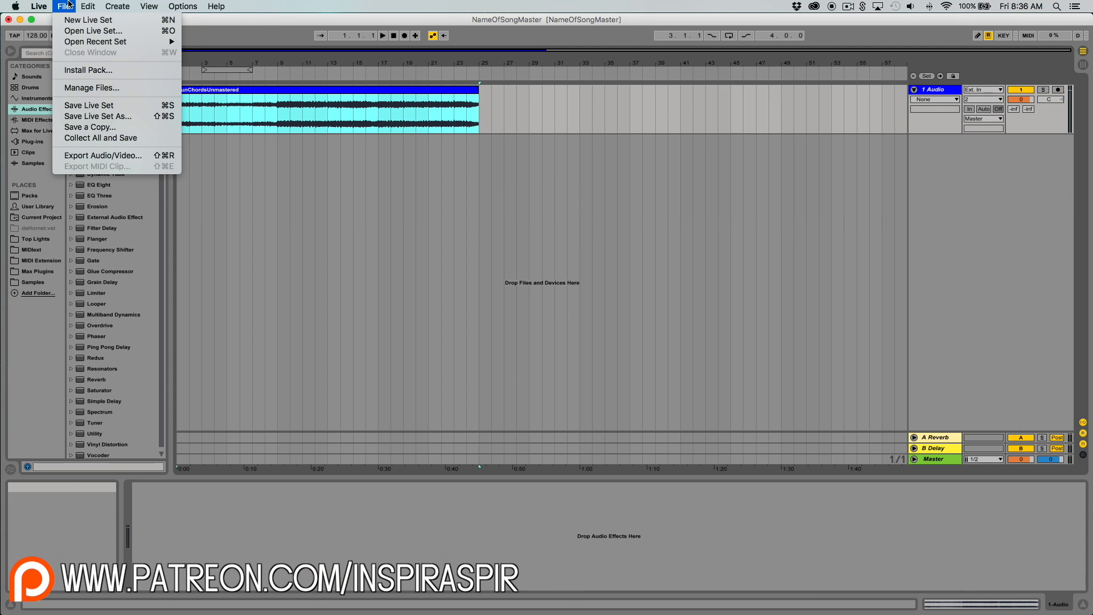
{"action": "left_click", "coordinate": [93, 158]}
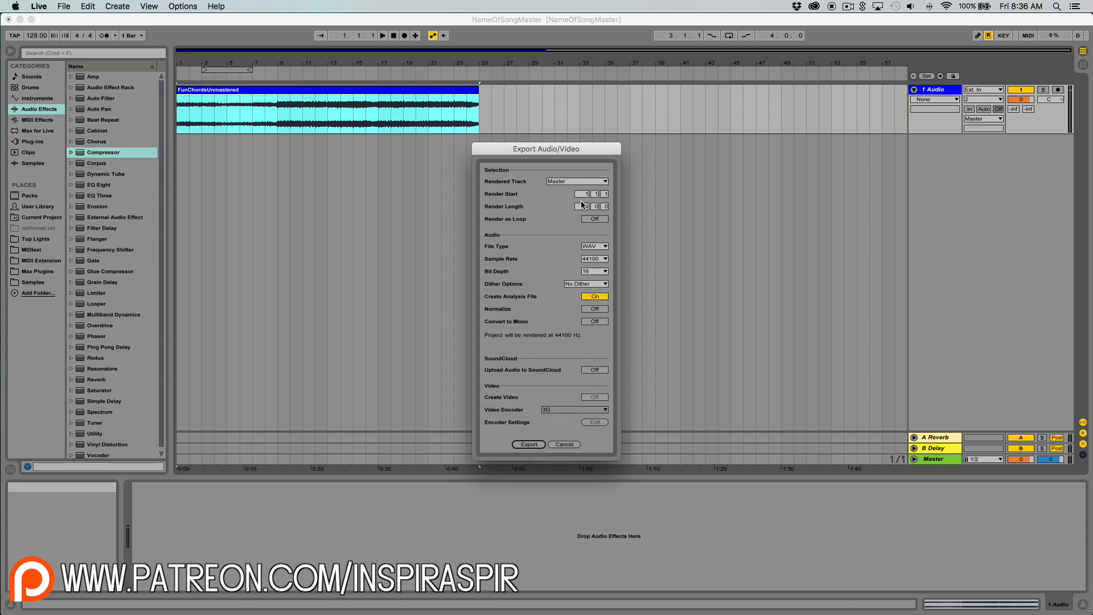
Choose WAV as the export file type, with a sample rate of 44100 and a bit depth of 16
{"action": "left_click", "coordinate": [602, 247]}
{"action": "left_click", "coordinate": [603, 247]}
{"action": "left_click", "coordinate": [593, 259]}
{"action": "left_click", "coordinate": [595, 285]}
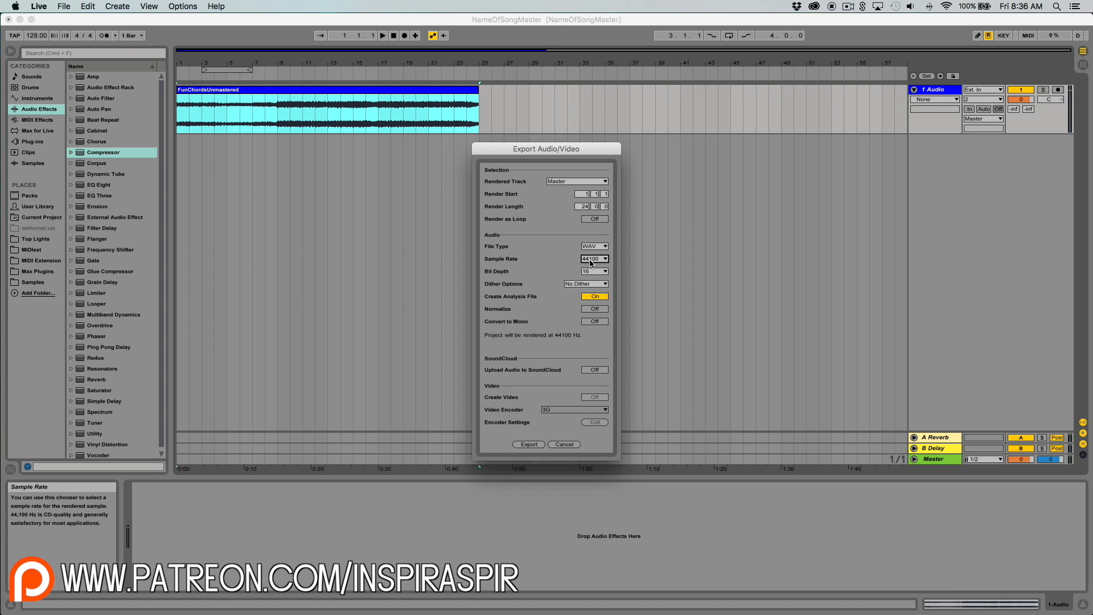
{"action": "left_click", "coordinate": [588, 279]}
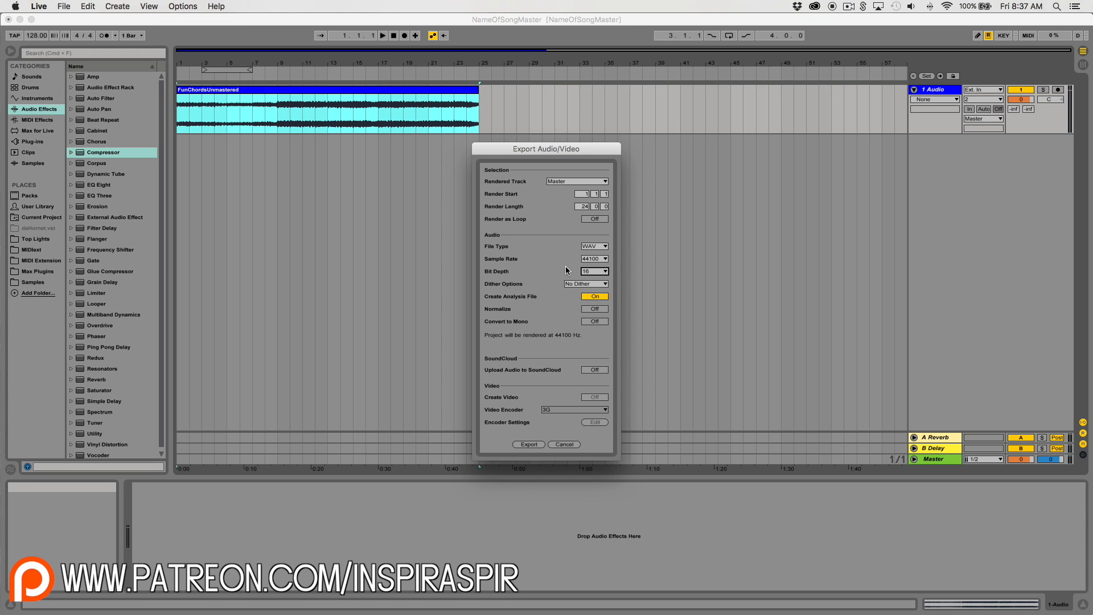
{"action": "left_click", "coordinate": [594, 258]}
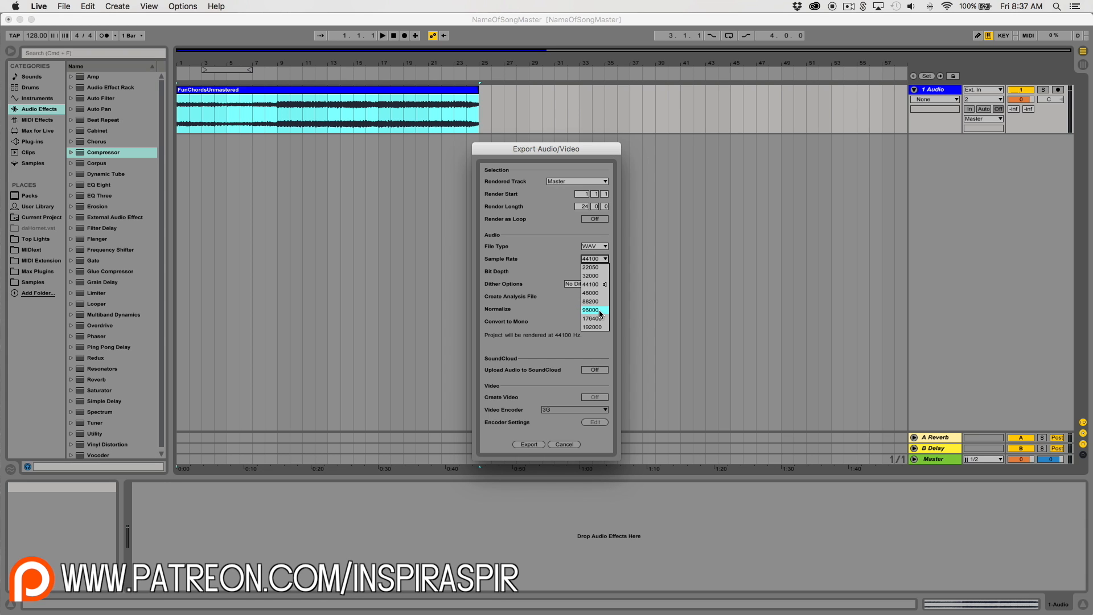
{"action": "left_click", "coordinate": [550, 255]}
{"action": "left_click", "coordinate": [592, 271]}
{"action": "left_click", "coordinate": [596, 283]}
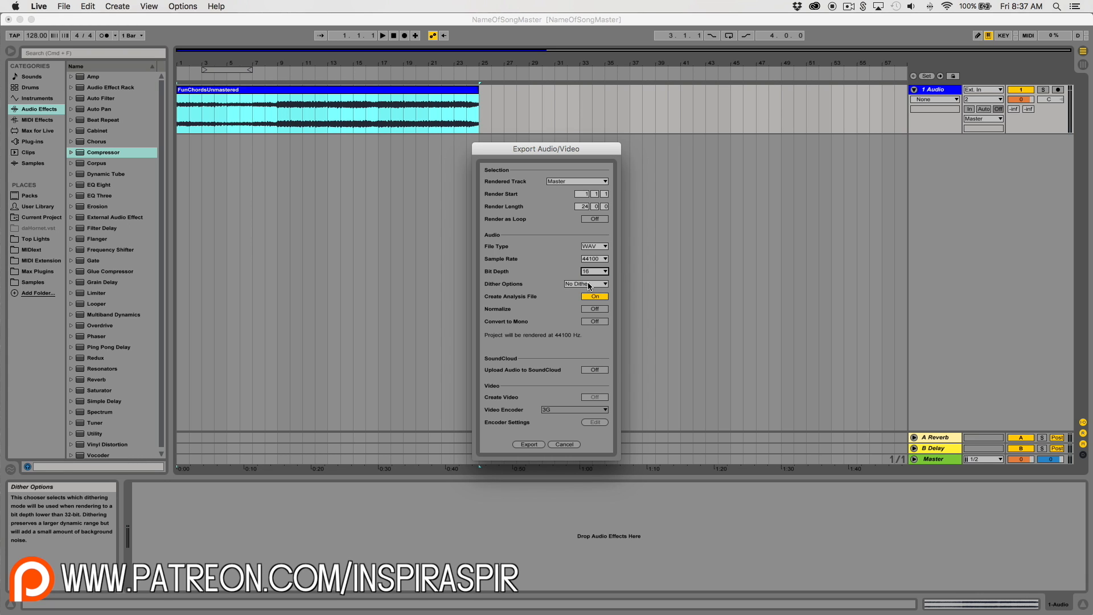
Try exporting the song with Rectangular dithering, and cancel both the file save and the export
{"action": "left_click", "coordinate": [575, 284]}
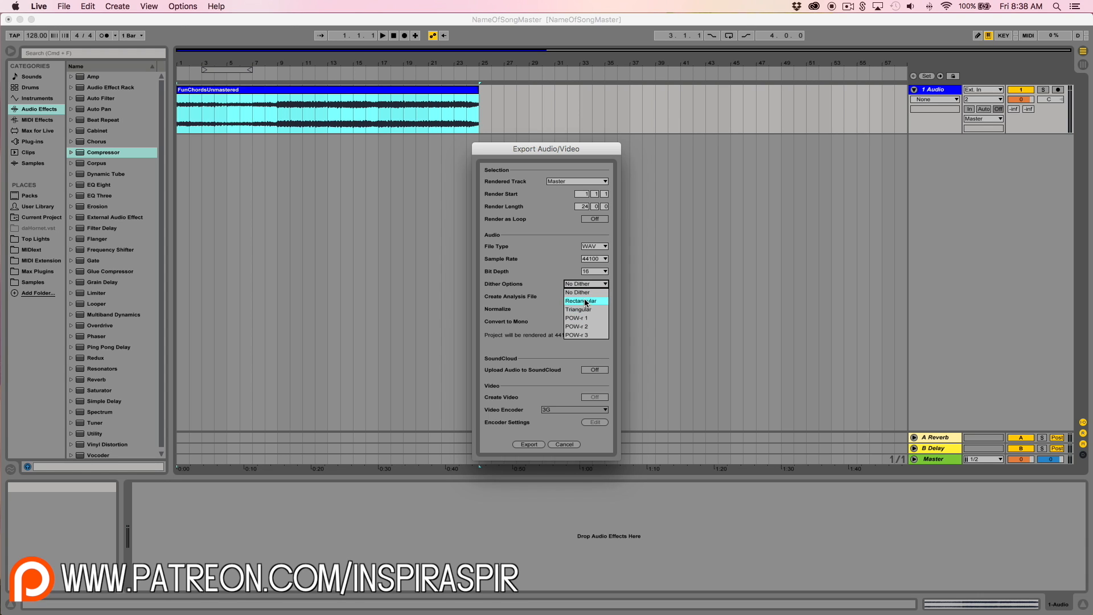
{"action": "left_click", "coordinate": [584, 301]}
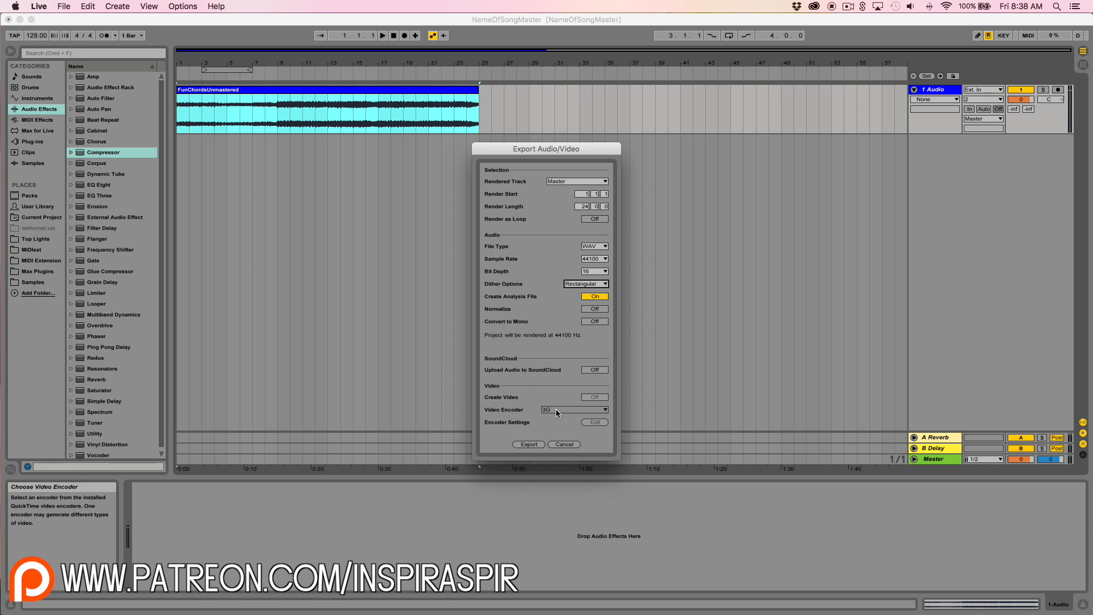
{"action": "left_click", "coordinate": [534, 444]}
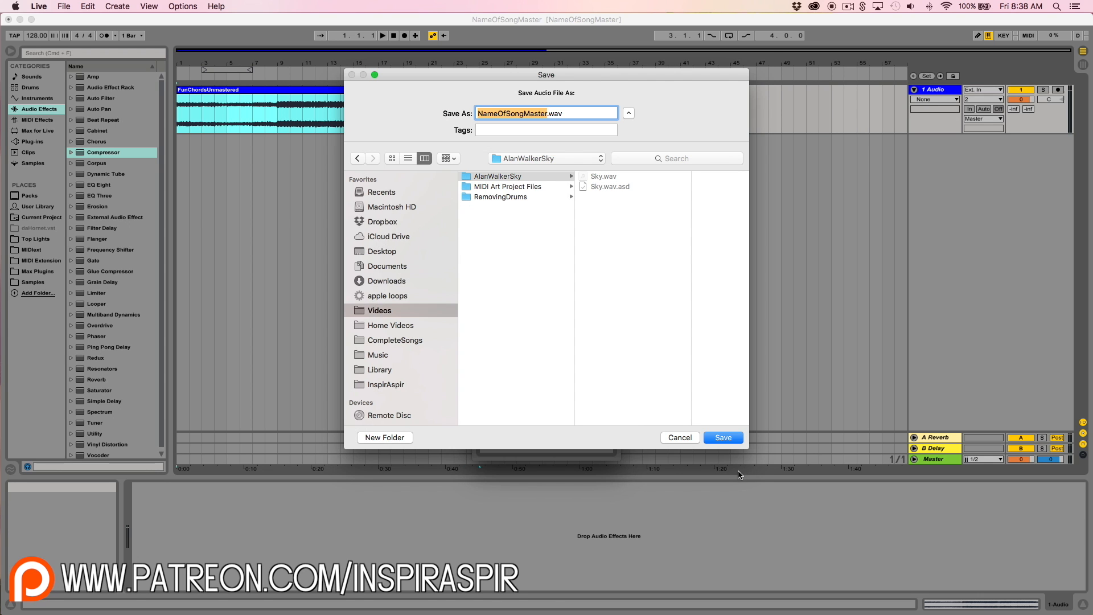
{"action": "left_click", "coordinate": [687, 441]}
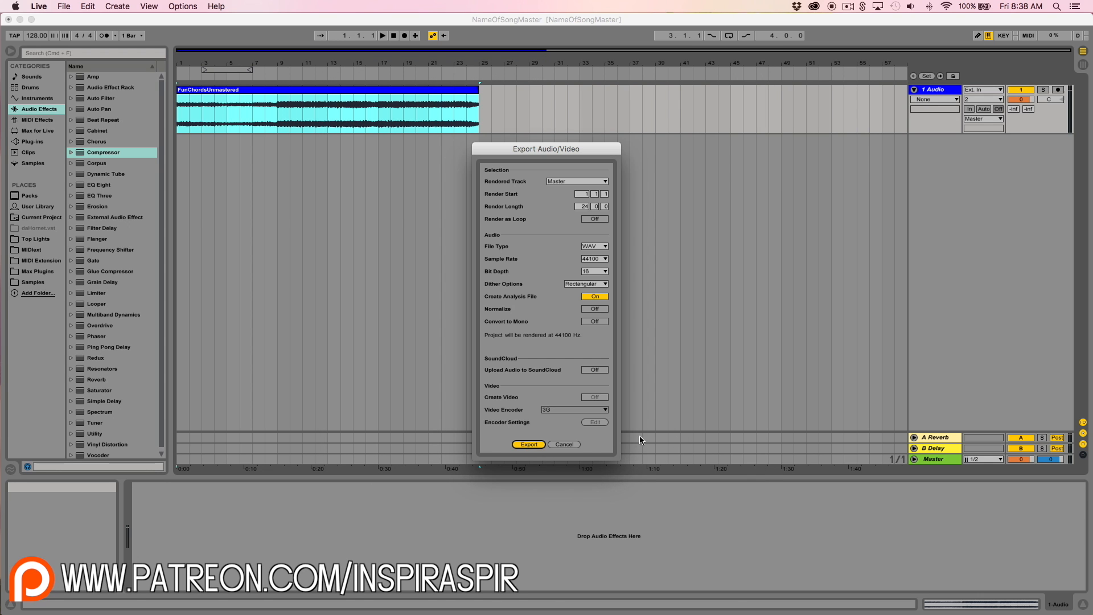
{"action": "left_click", "coordinate": [571, 445]}
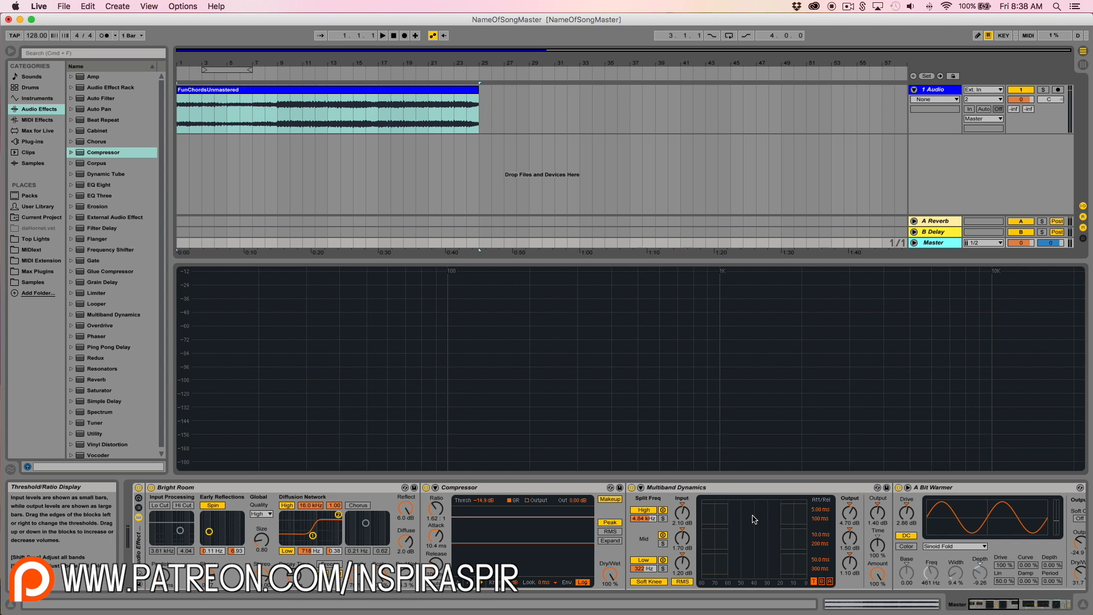
Look through the list of available audio effects, highlighting Corpus and Multiband Dynamics
{"action": "scroll", "coordinate": [117, 260], "scroll_direction": "down", "scroll_amount": 2}
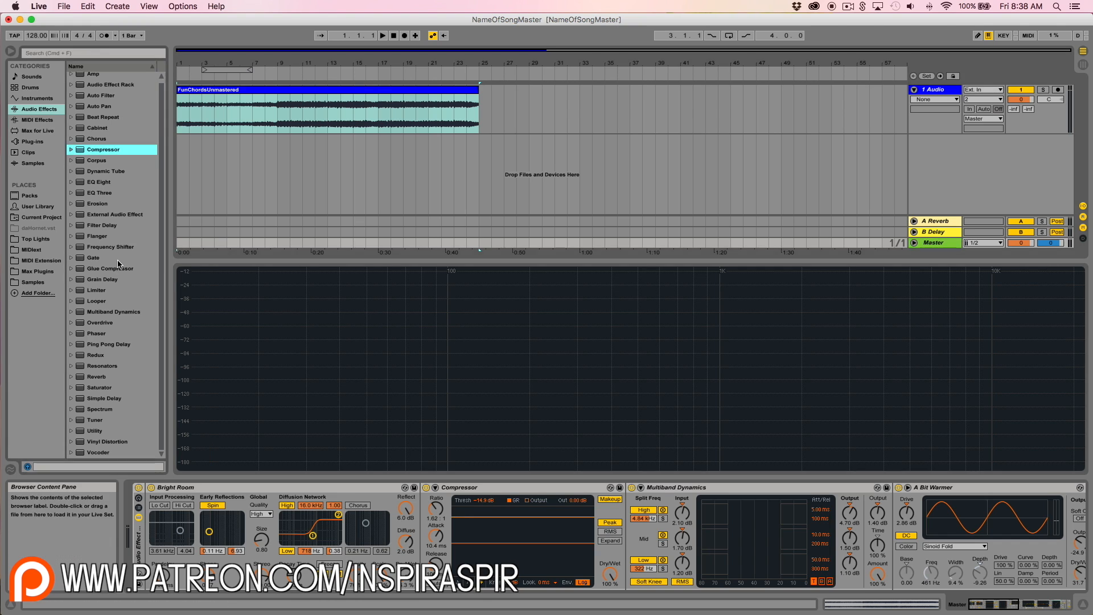
{"action": "scroll", "coordinate": [141, 255], "scroll_direction": "up", "scroll_amount": 2}
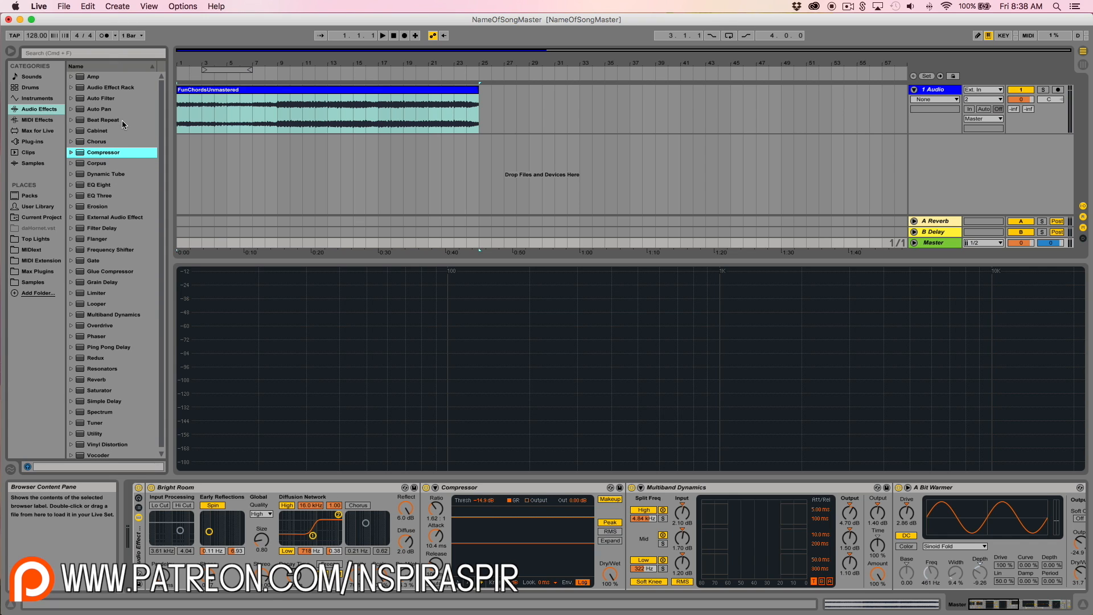
{"action": "left_click", "coordinate": [120, 163]}
{"action": "scroll", "coordinate": [117, 177], "scroll_direction": "down", "scroll_amount": 1}
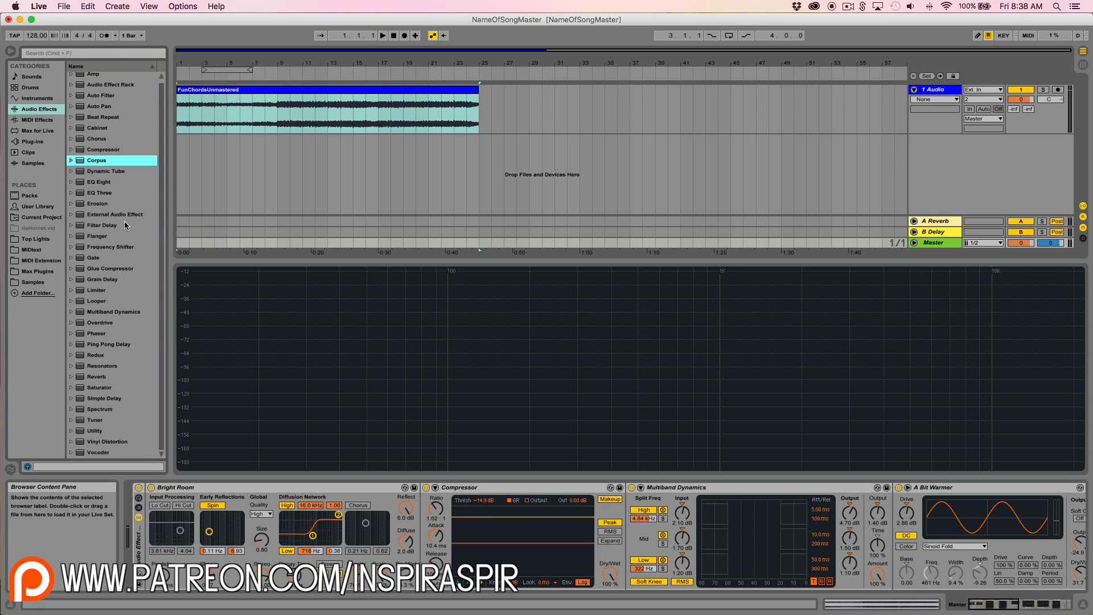
{"action": "scroll", "coordinate": [109, 169], "scroll_direction": "up", "scroll_amount": 1}
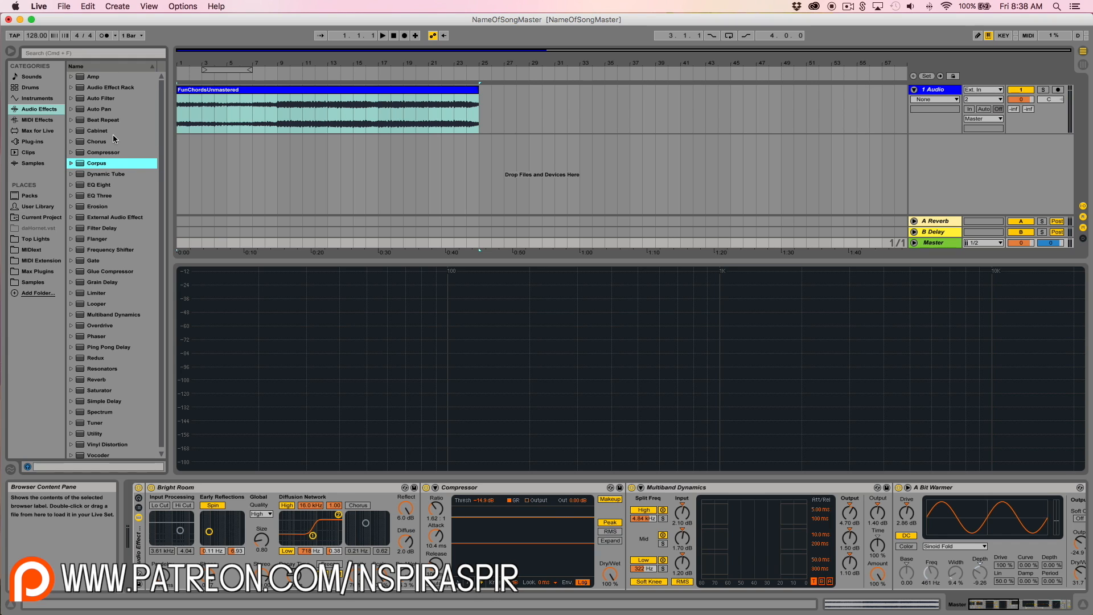
{"action": "scroll", "coordinate": [113, 138], "scroll_direction": "down", "scroll_amount": 1}
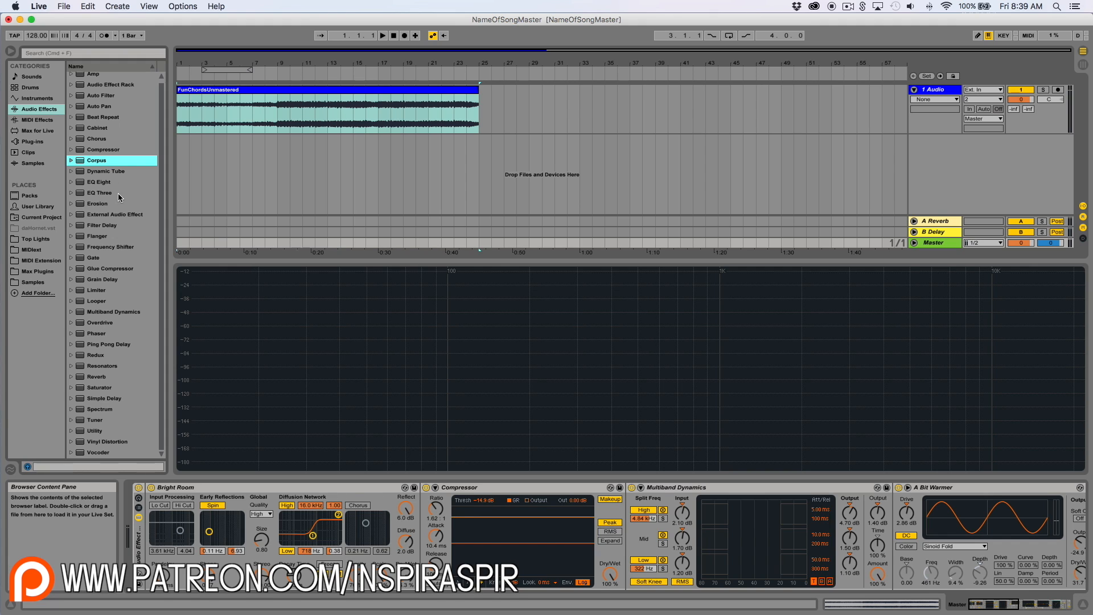
{"action": "left_click", "coordinate": [125, 314]}
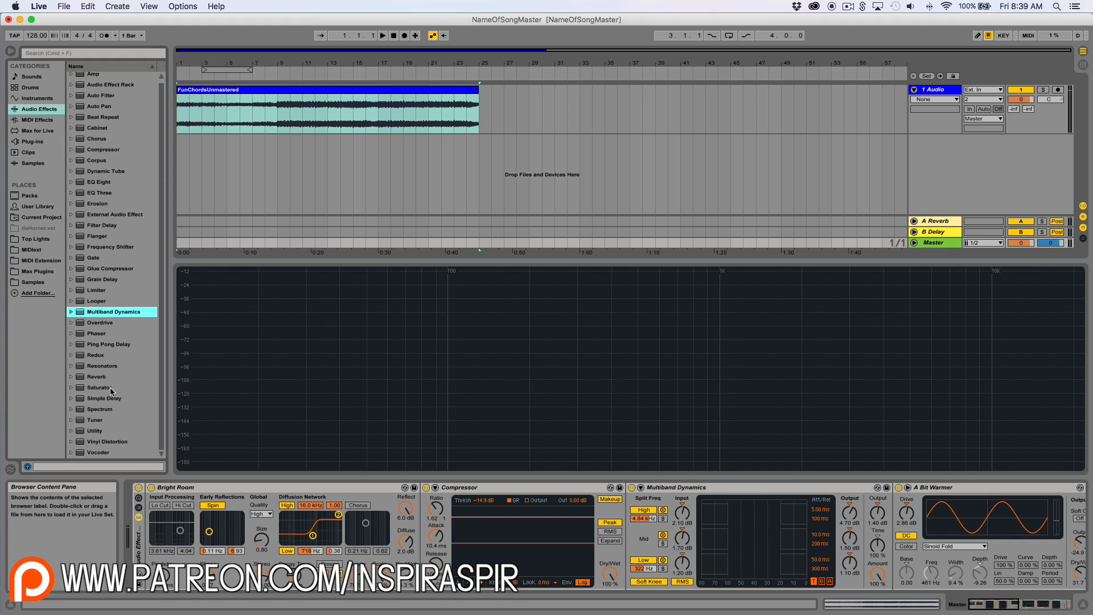
{"action": "scroll", "coordinate": [107, 387], "scroll_direction": "up", "scroll_amount": 1}
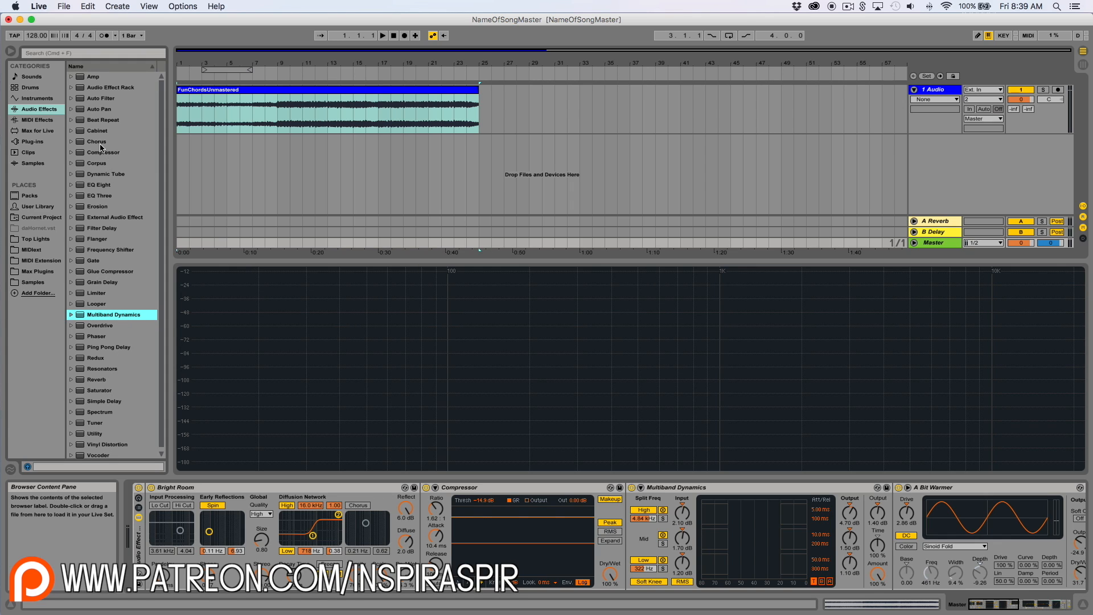
{"action": "scroll", "coordinate": [94, 142], "scroll_direction": "down", "scroll_amount": 1}
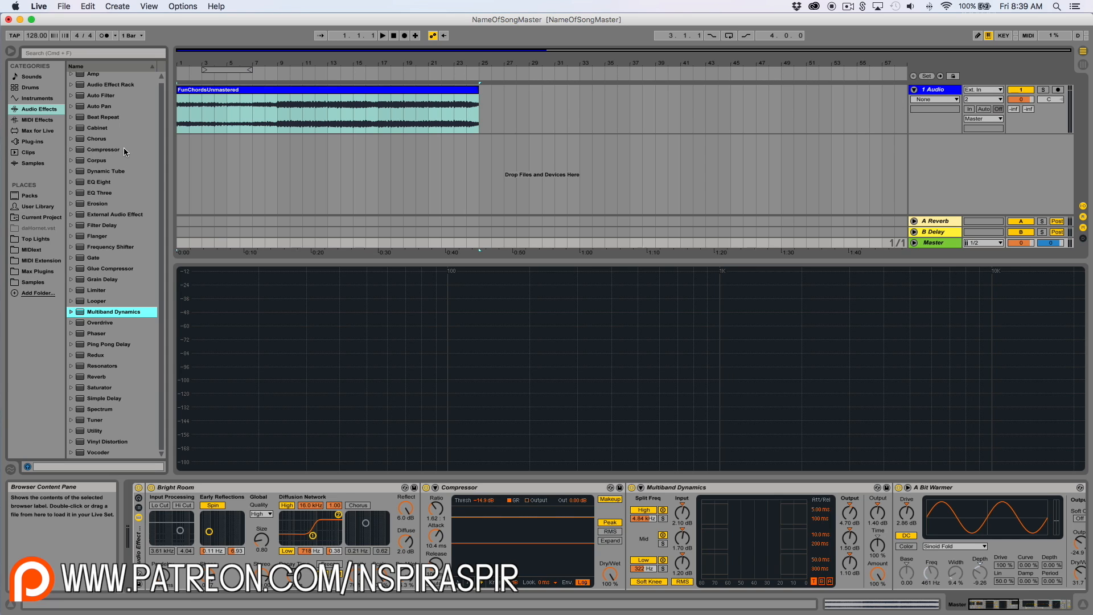
{"action": "scroll", "coordinate": [127, 165], "scroll_direction": "up", "scroll_amount": 1}
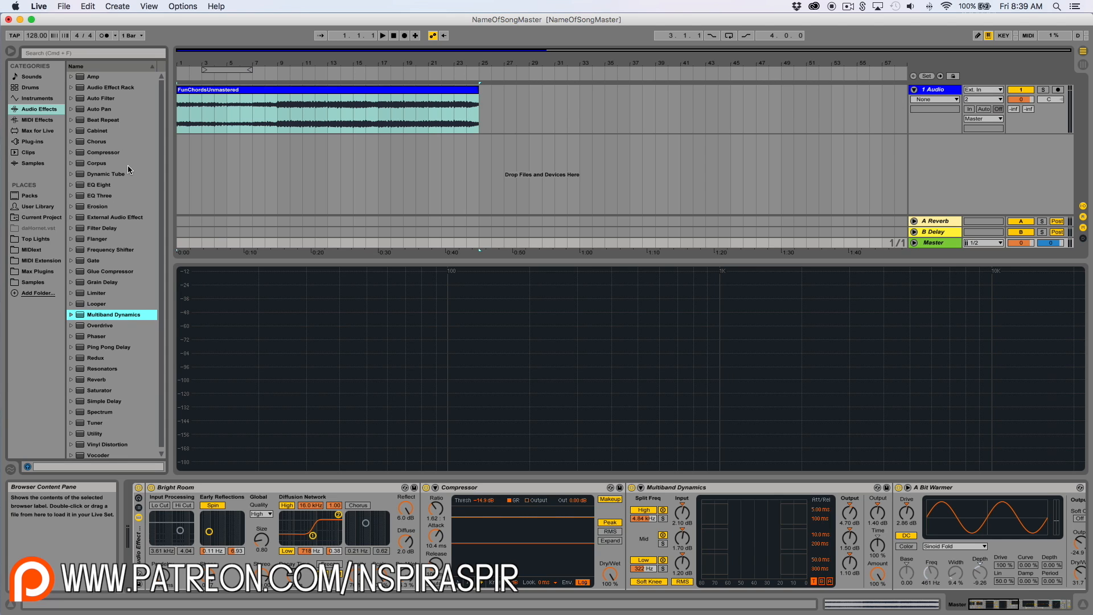